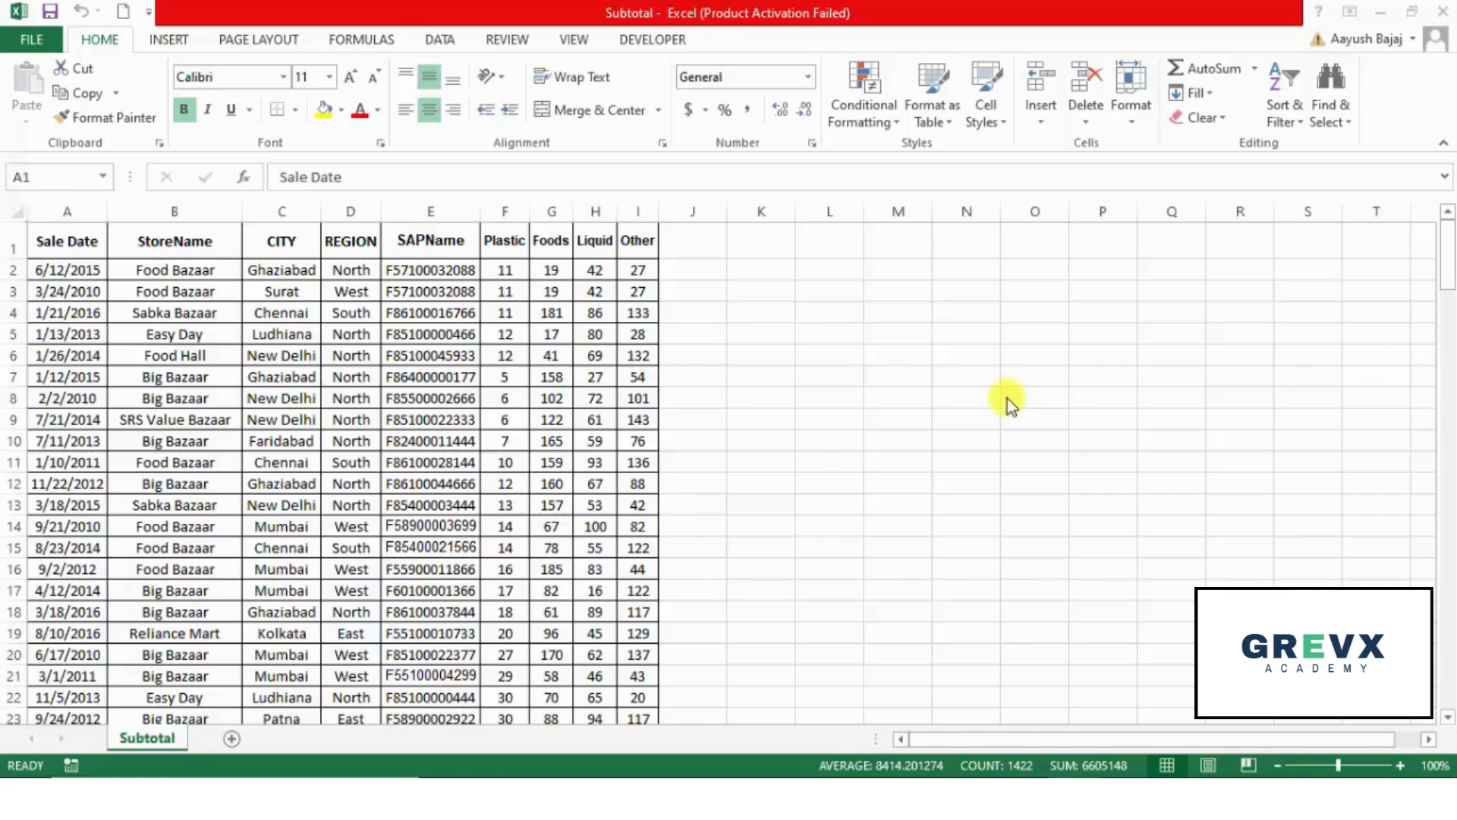
Step: Insert three blank rows above the table's header row
left_click(508, 335)
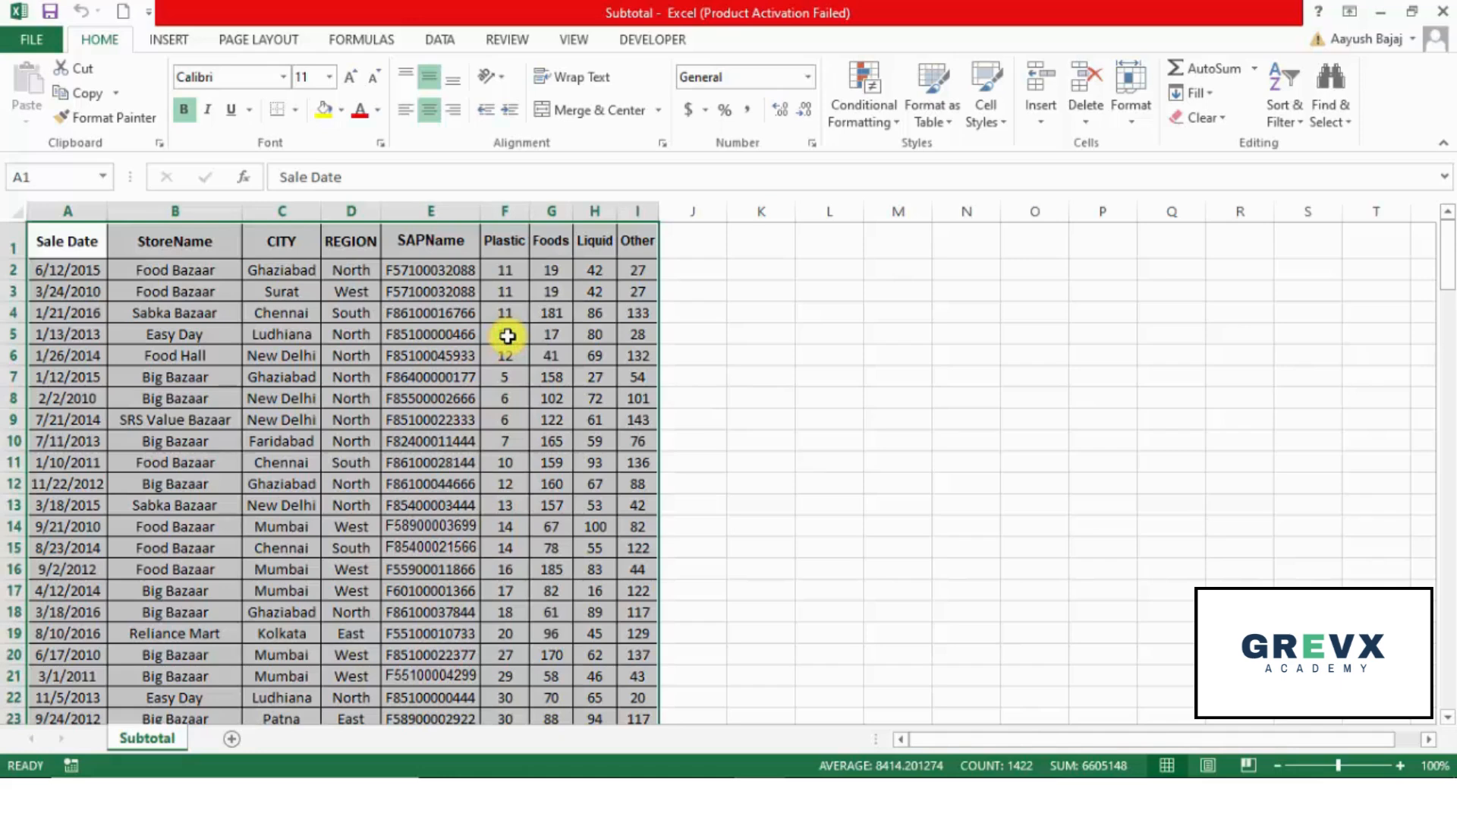
key("ctrl+Home")
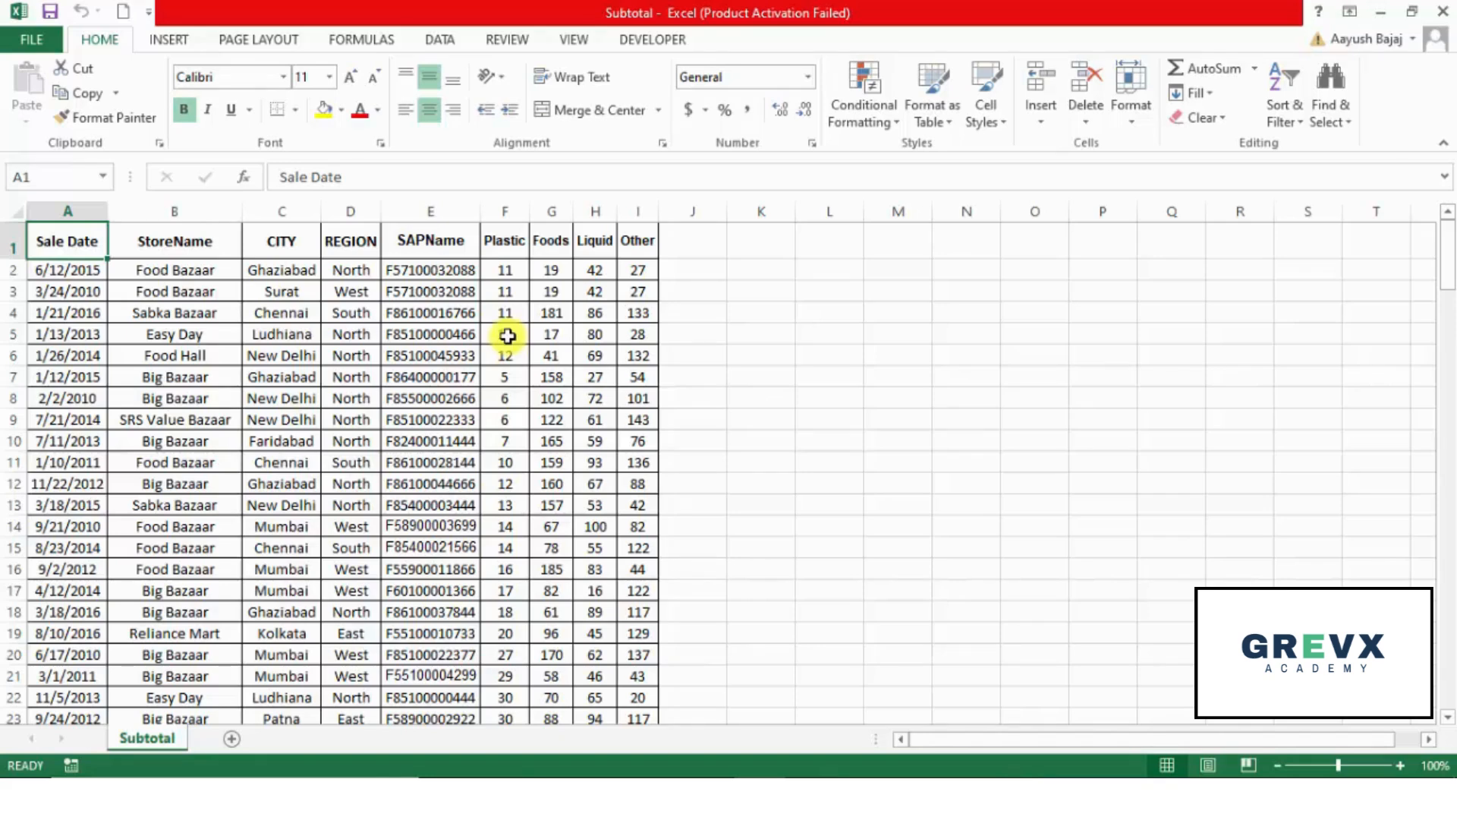
key("alt+i")
key("r")
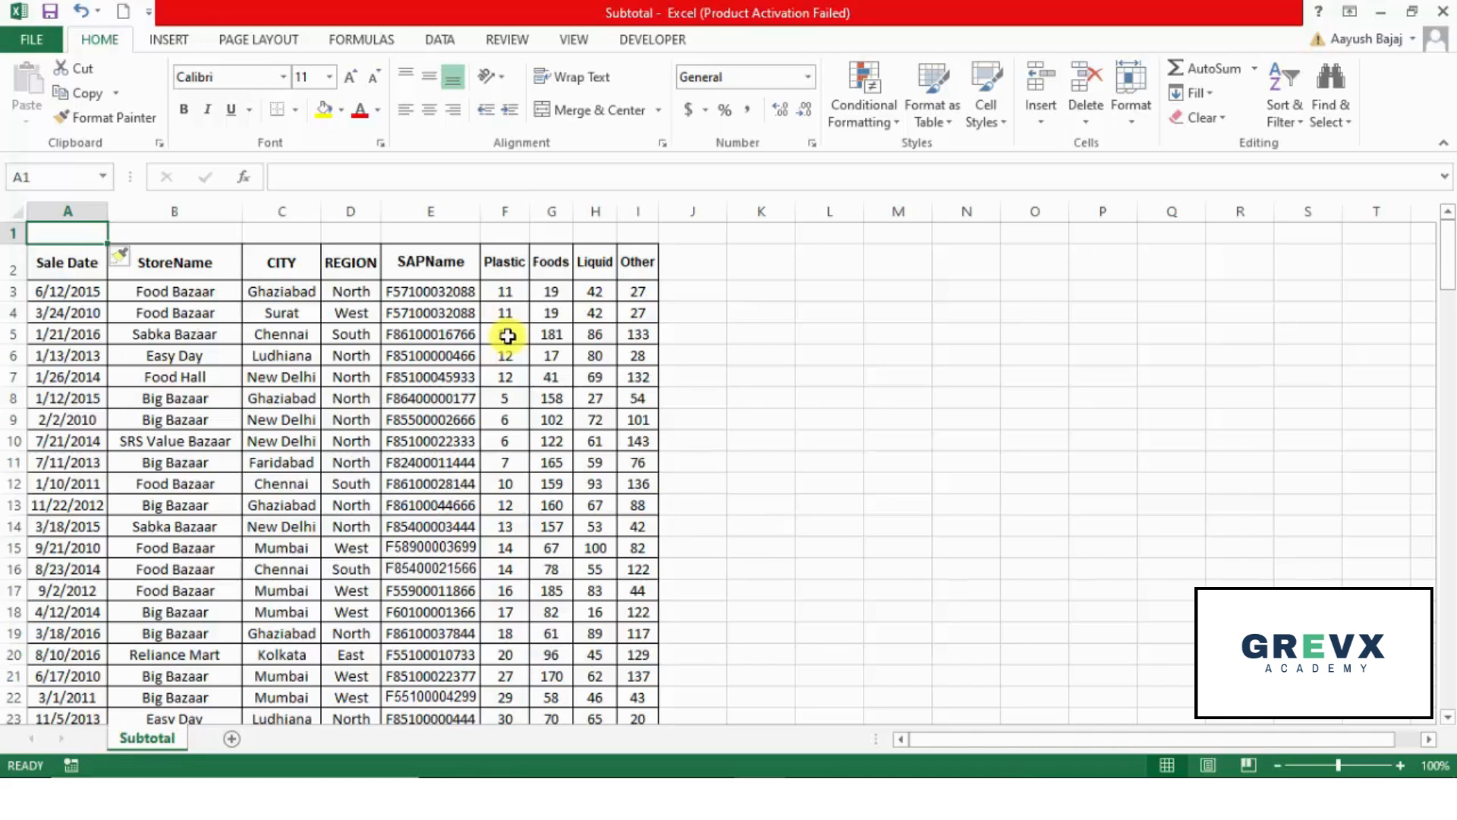
key("alt+i")
key("r")
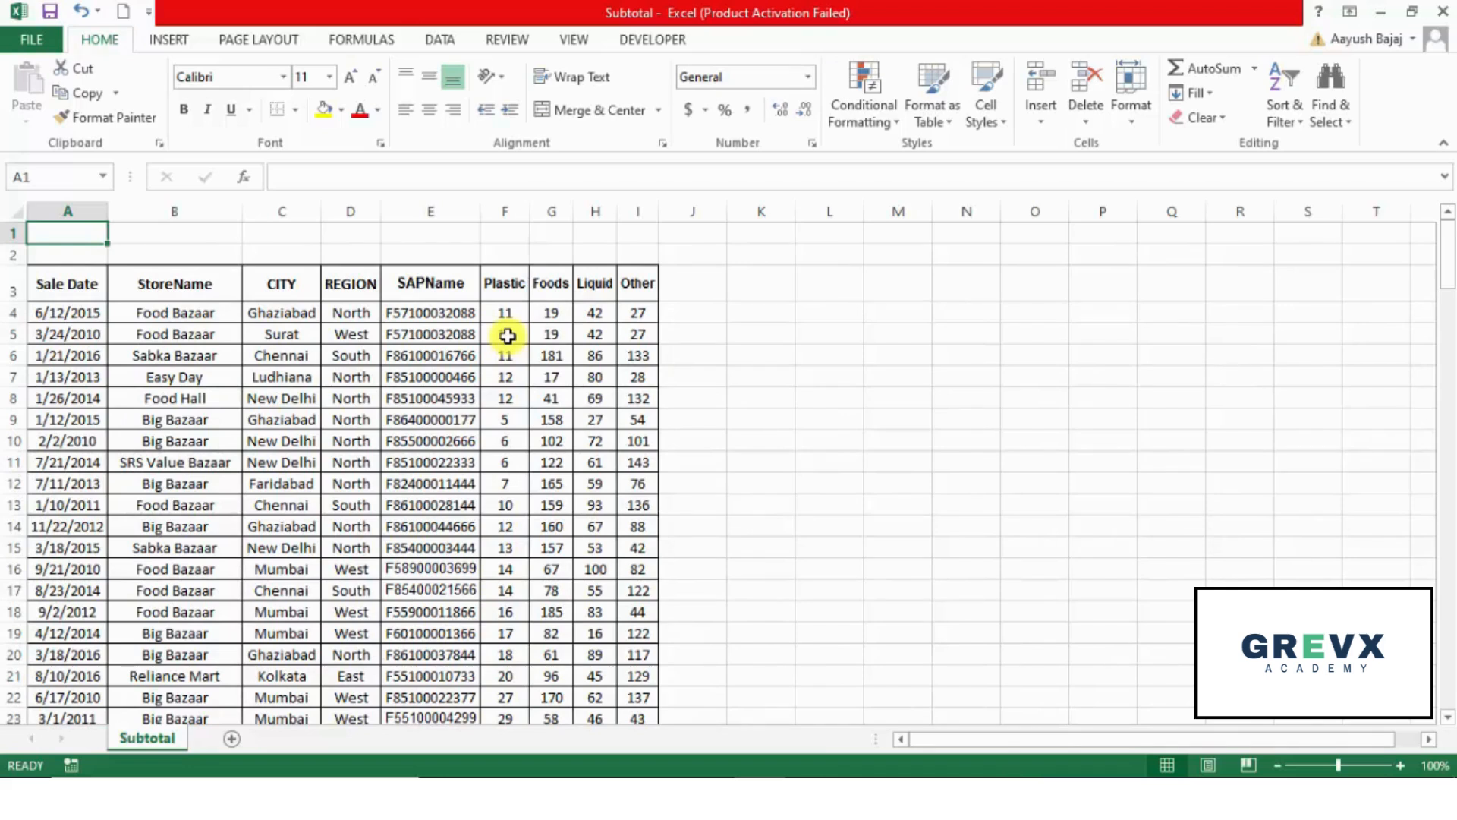
key("F4")
Step: Repeat the row insertion until fourteen blank rows sit above the table's header row
key("F4")
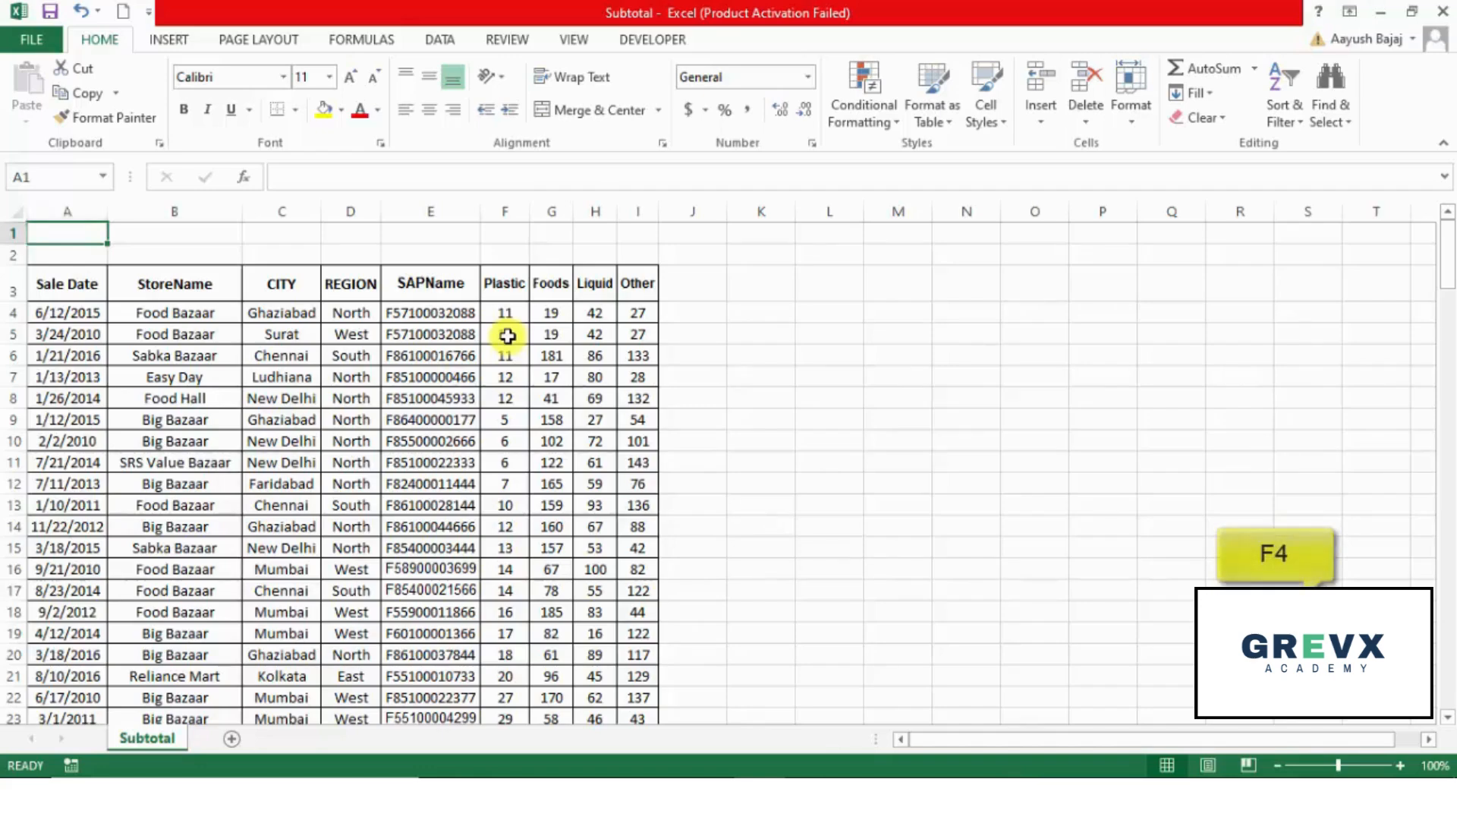
key("F4")
key("F4")
key("F4")
key("F4")
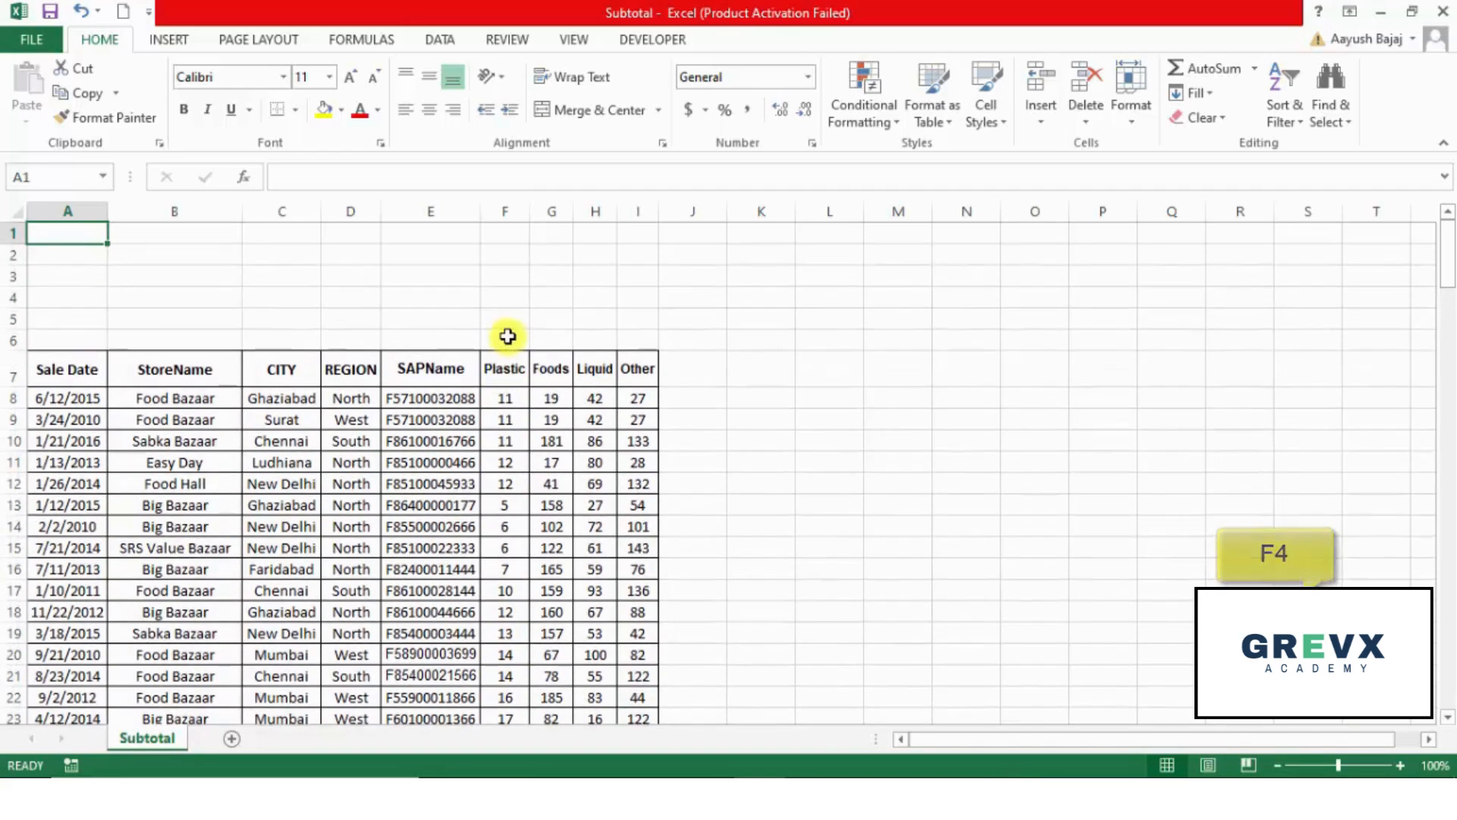
key("F4")
key("F4")
key("F4")
key("F4")
key("F4")
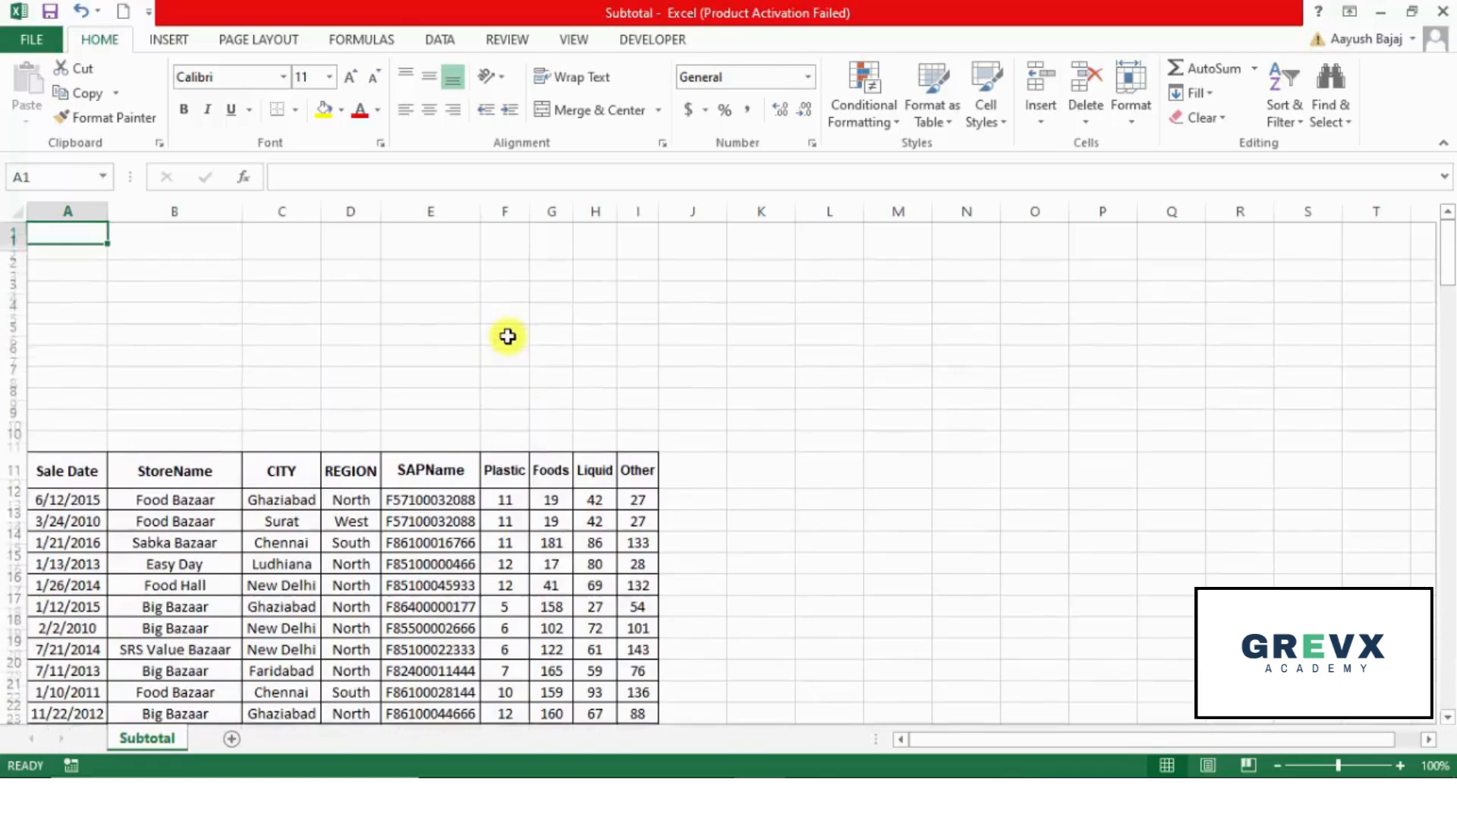
key("F4")
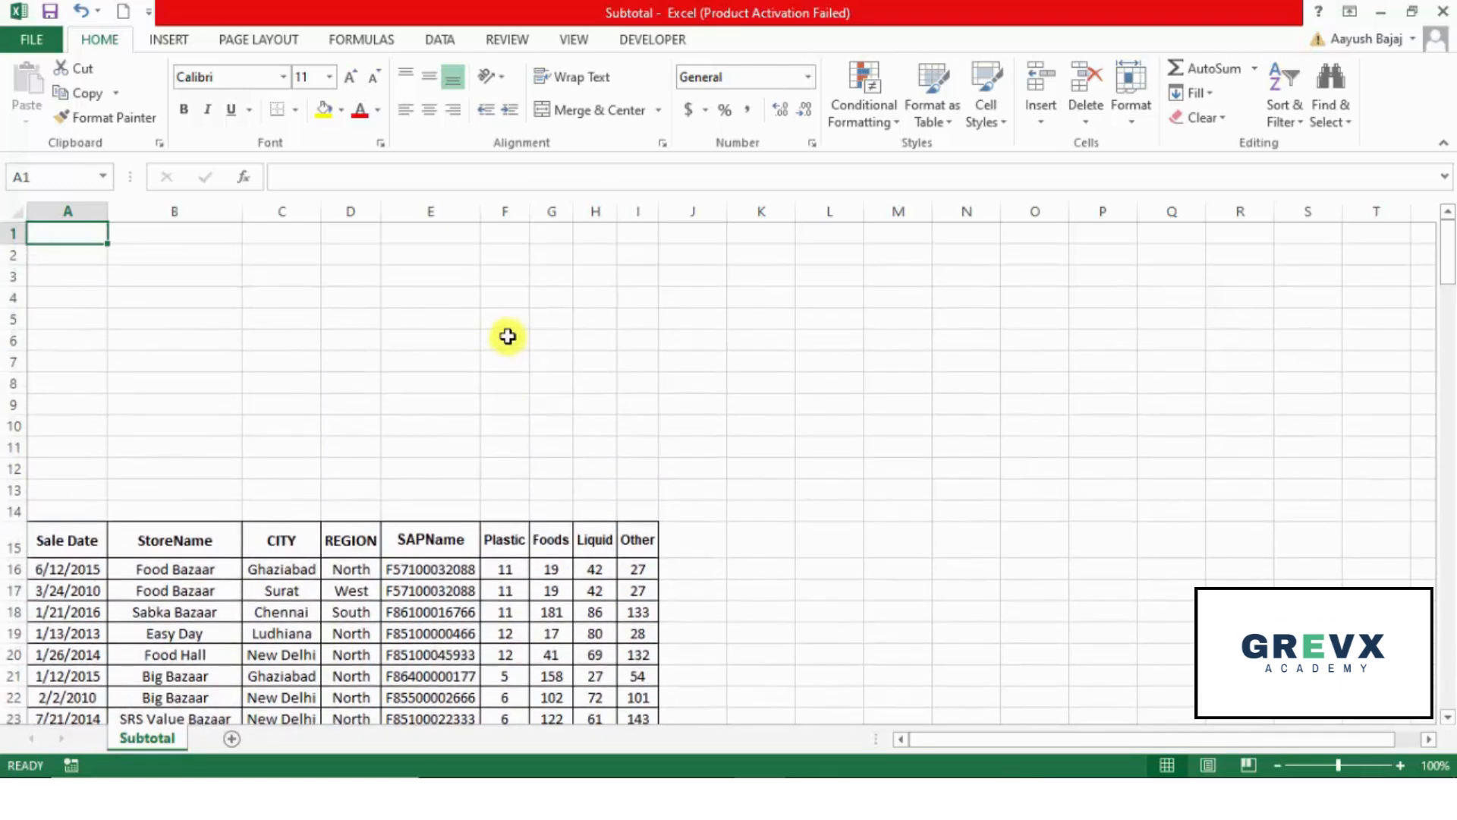
Step: Undo the surplus row insertions until only three blank rows remain above the table header
key("ctrl+z")
key("ctrl+z")
key("ctrl+z")
key("ctrl+z")
key("ctrl+z")
key("ctrl+z")
key("ctrl+z")
key("ctrl+z")
key("ctrl+z")
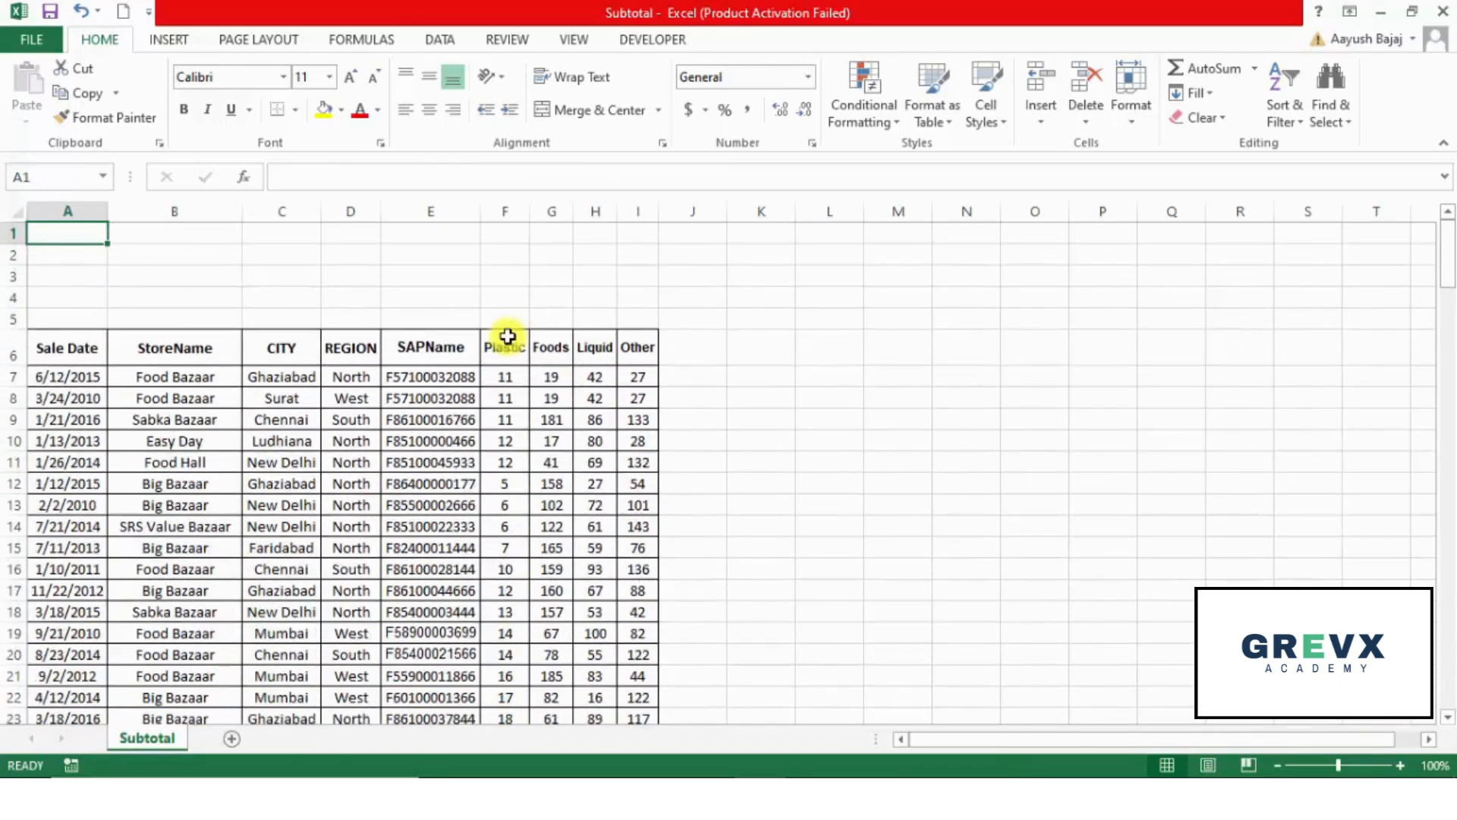
key("ctrl+z")
key("ctrl+z")
Step: Enter the label "Total" in cell E2 above the SAPName column
key("Down")
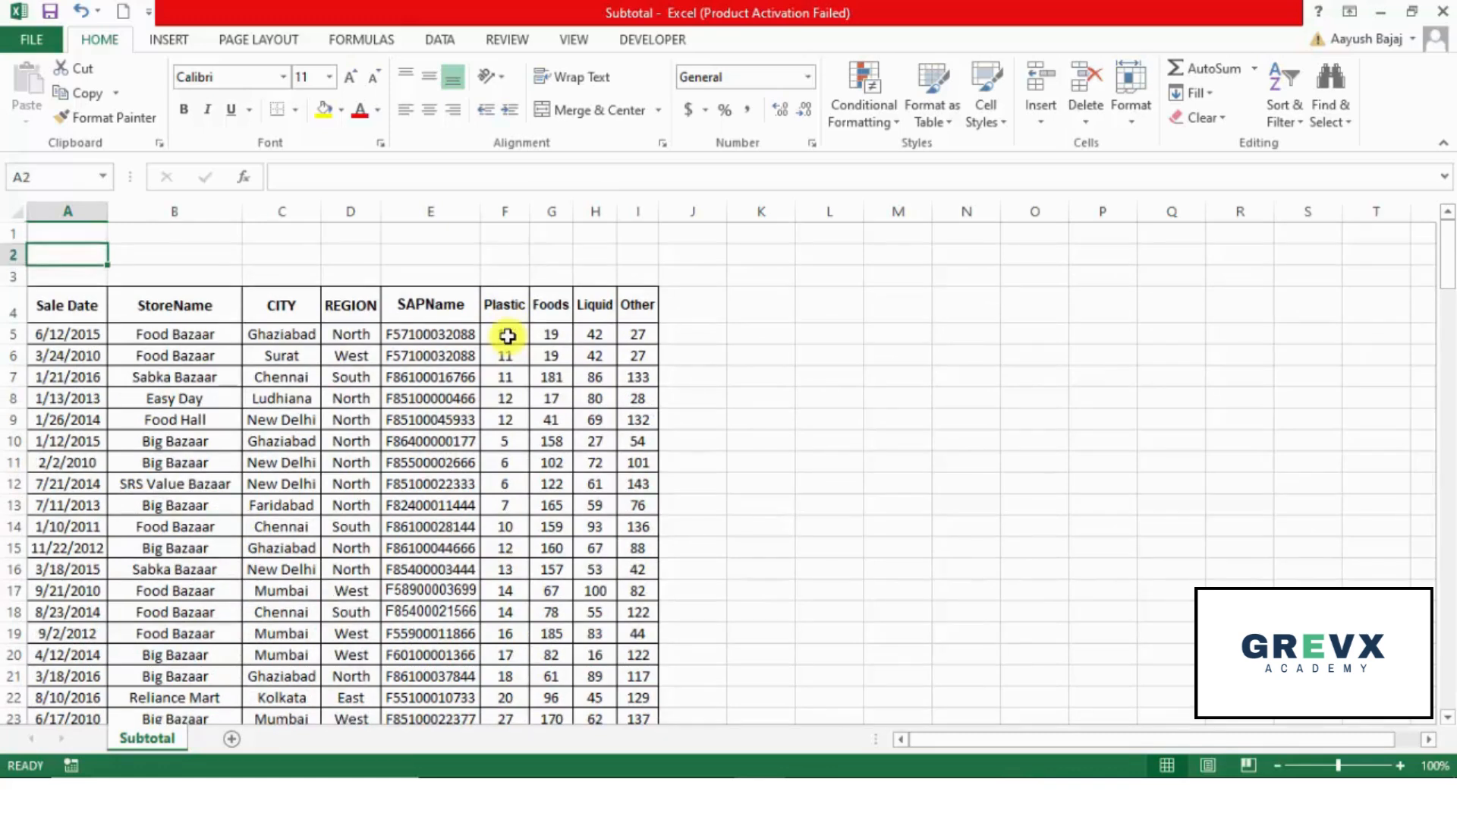
key("Right")
key("Right")
key("Right")
key("Right")
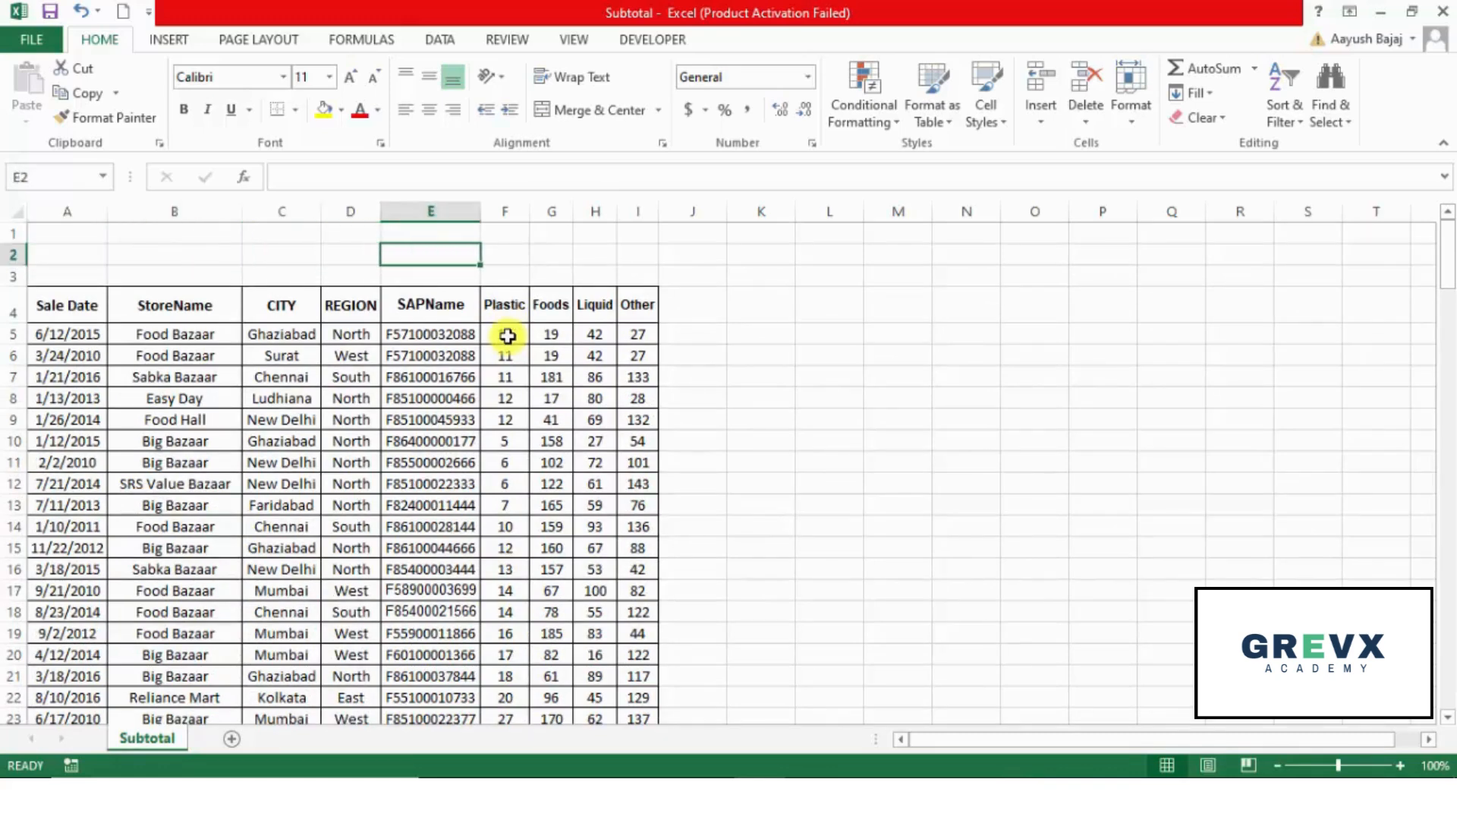
type("Total")
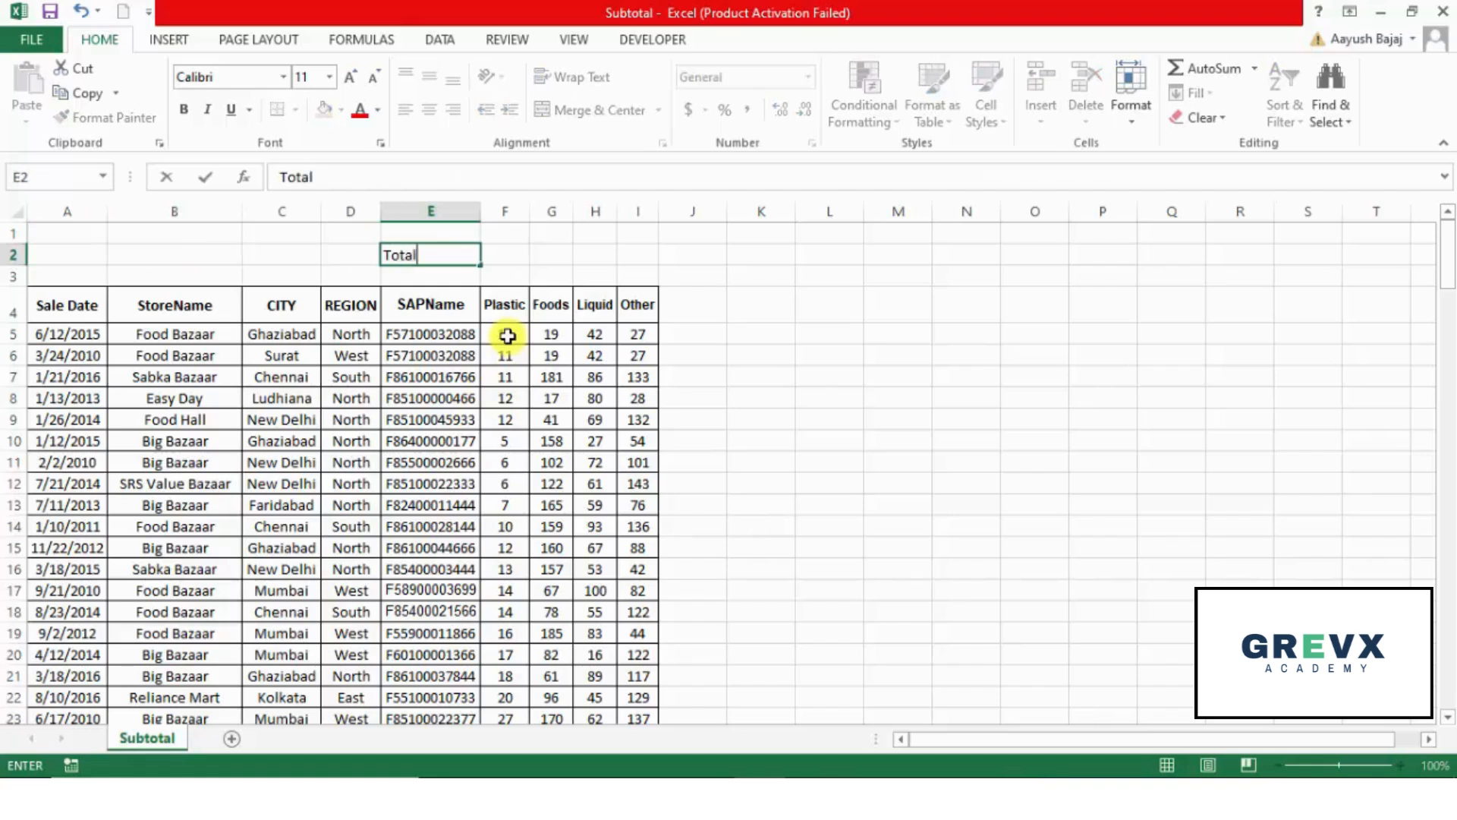
key("ctrl+Return")
Step: Enter a SUM formula in F2 that totals the Plastic values in F5:F161
key("Right")
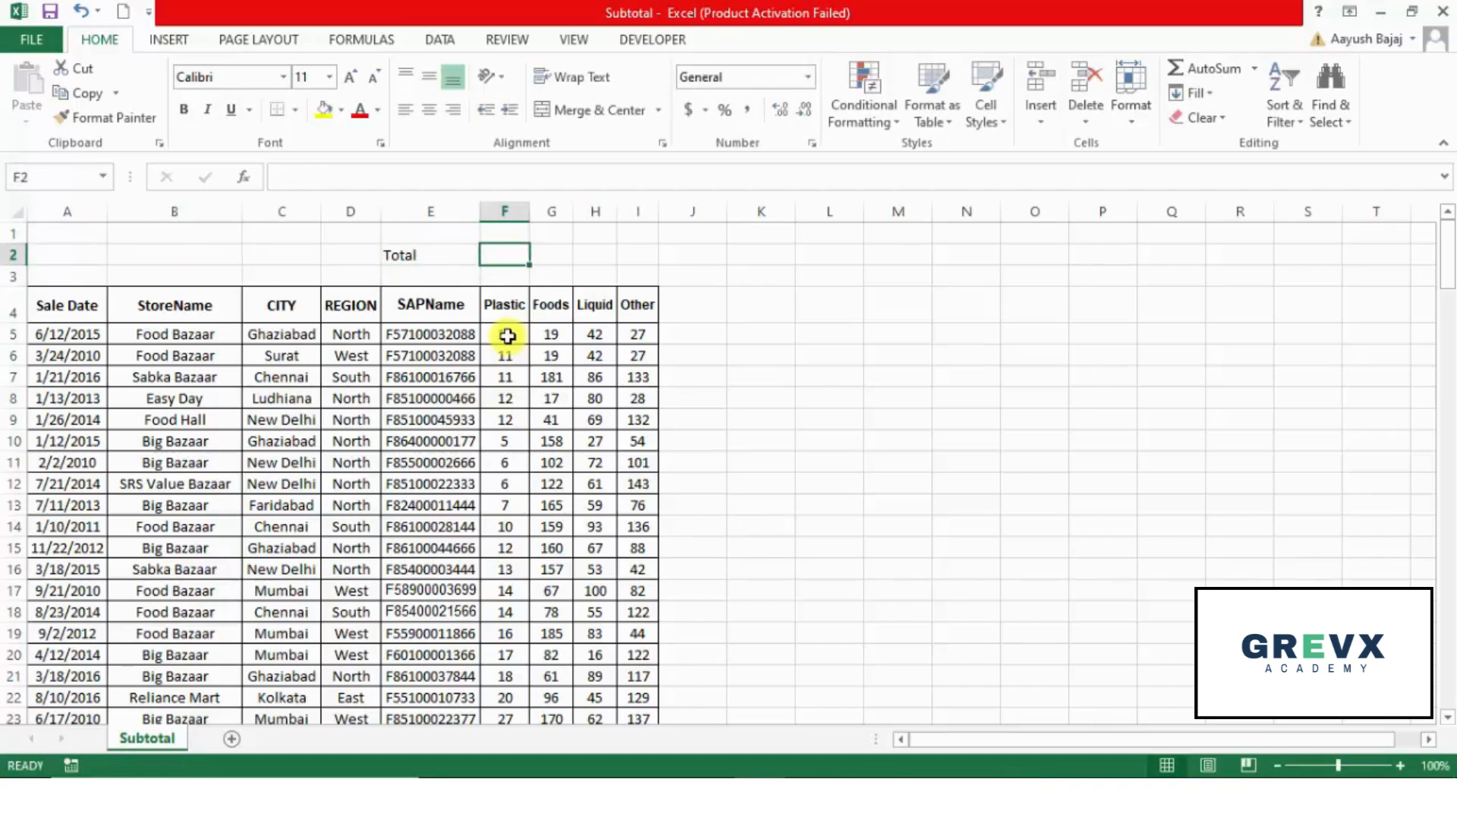
type("=SUM(")
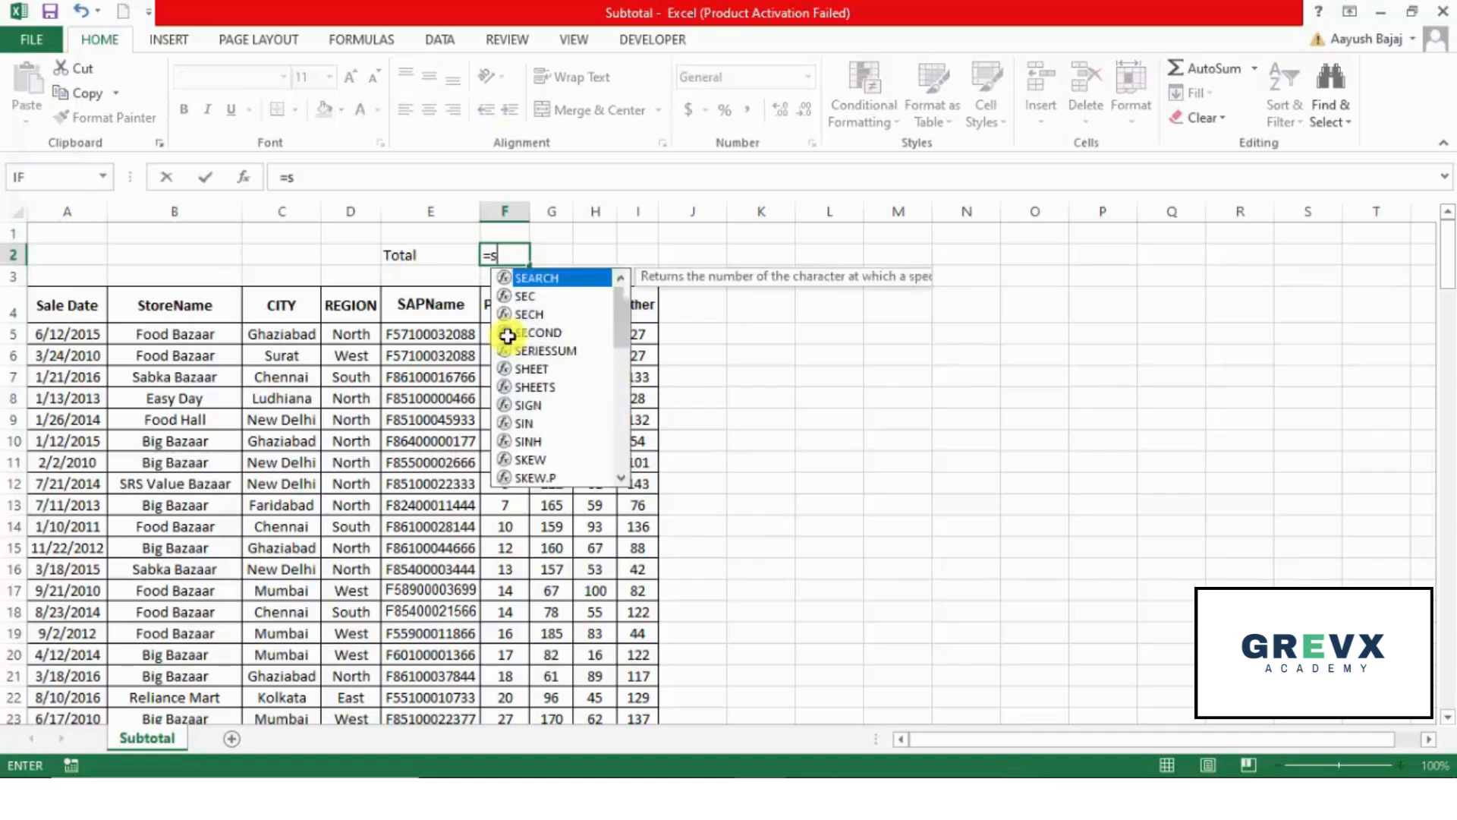
key("Down")
key("Down")
key("Down")
key("ctrl+shift+Down")
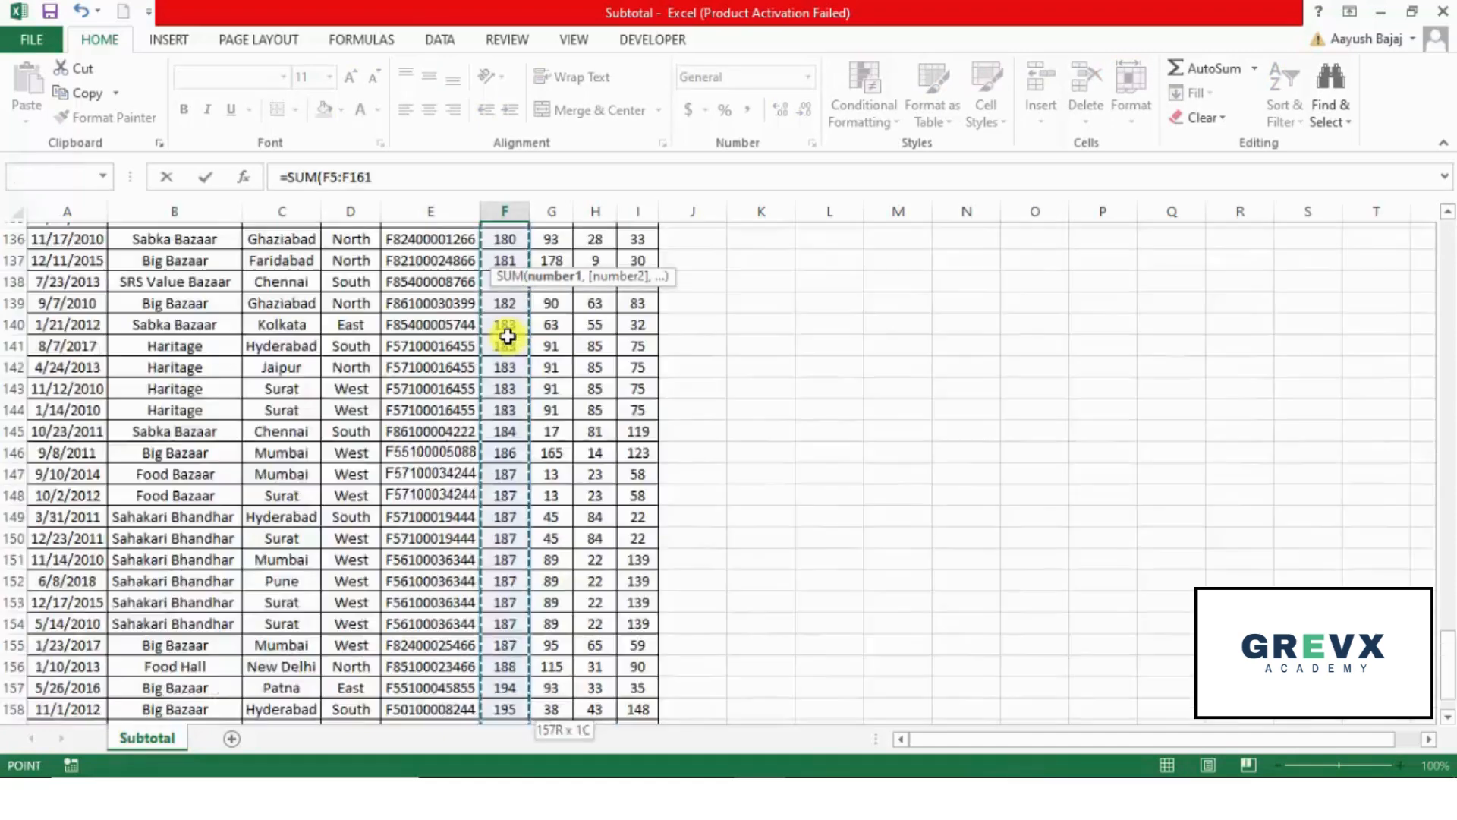
key("Return")
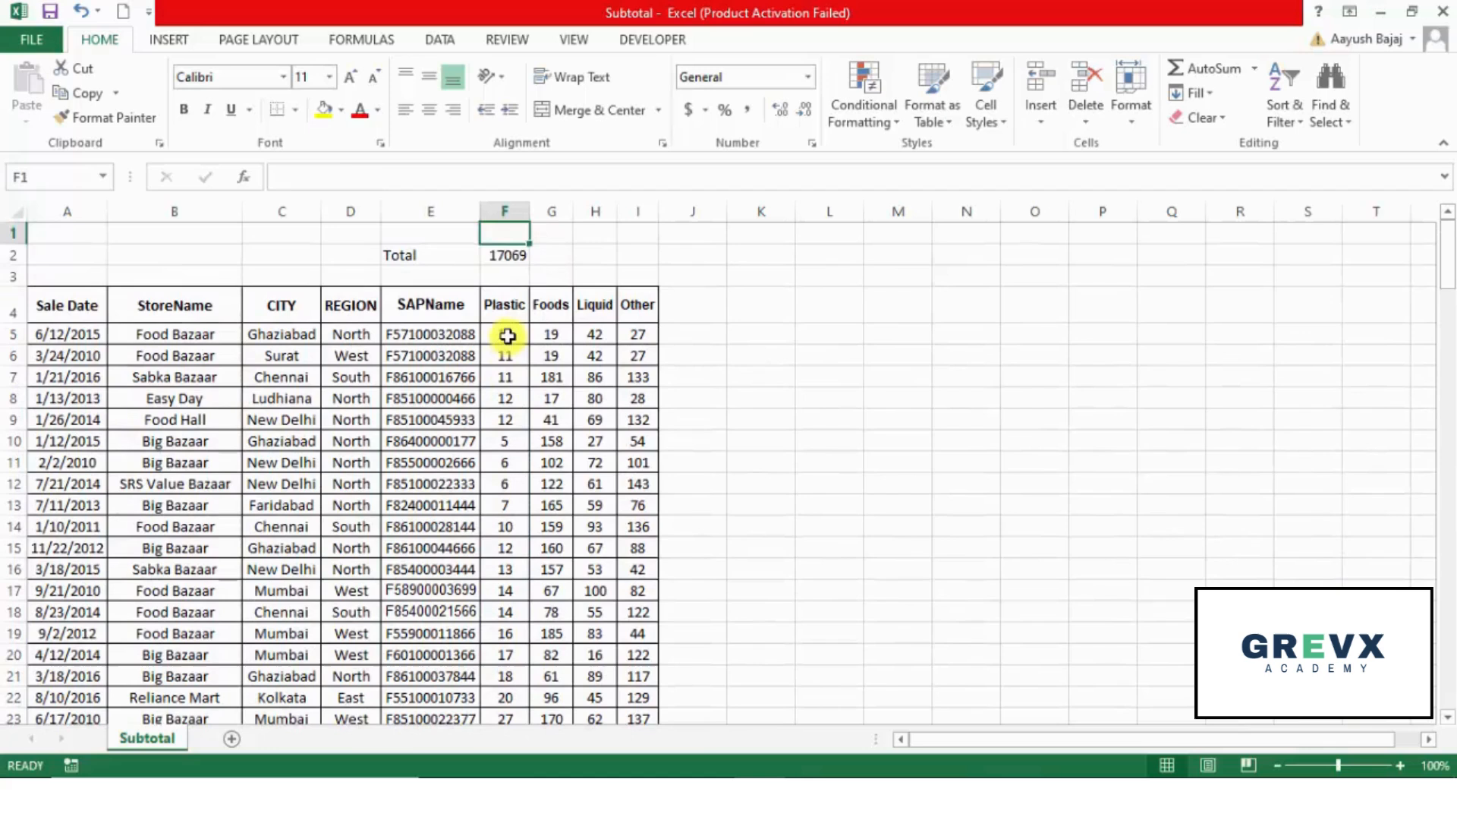
Step: Copy the Plastic total formula from F2 across to I2 for the Foods, Liquid and Other columns
key("Up")
key("ctrl+c")
key("shift+Right")
key("shift+Right")
key("shift+Right")
key("Return")
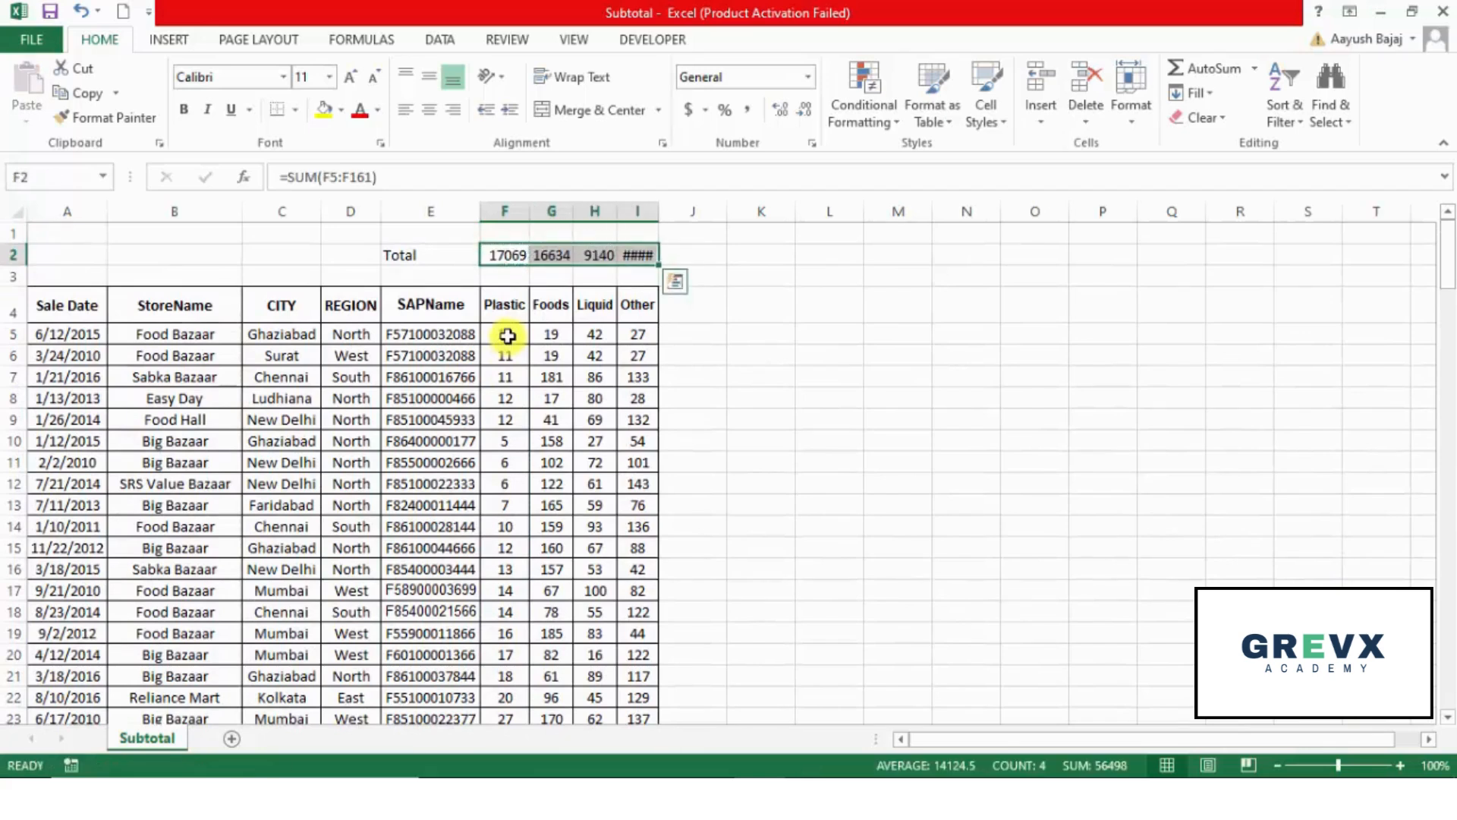
Step: AutoFit the widths of columns F to I to the totals in F2:I2
key("Left")
key("Right")
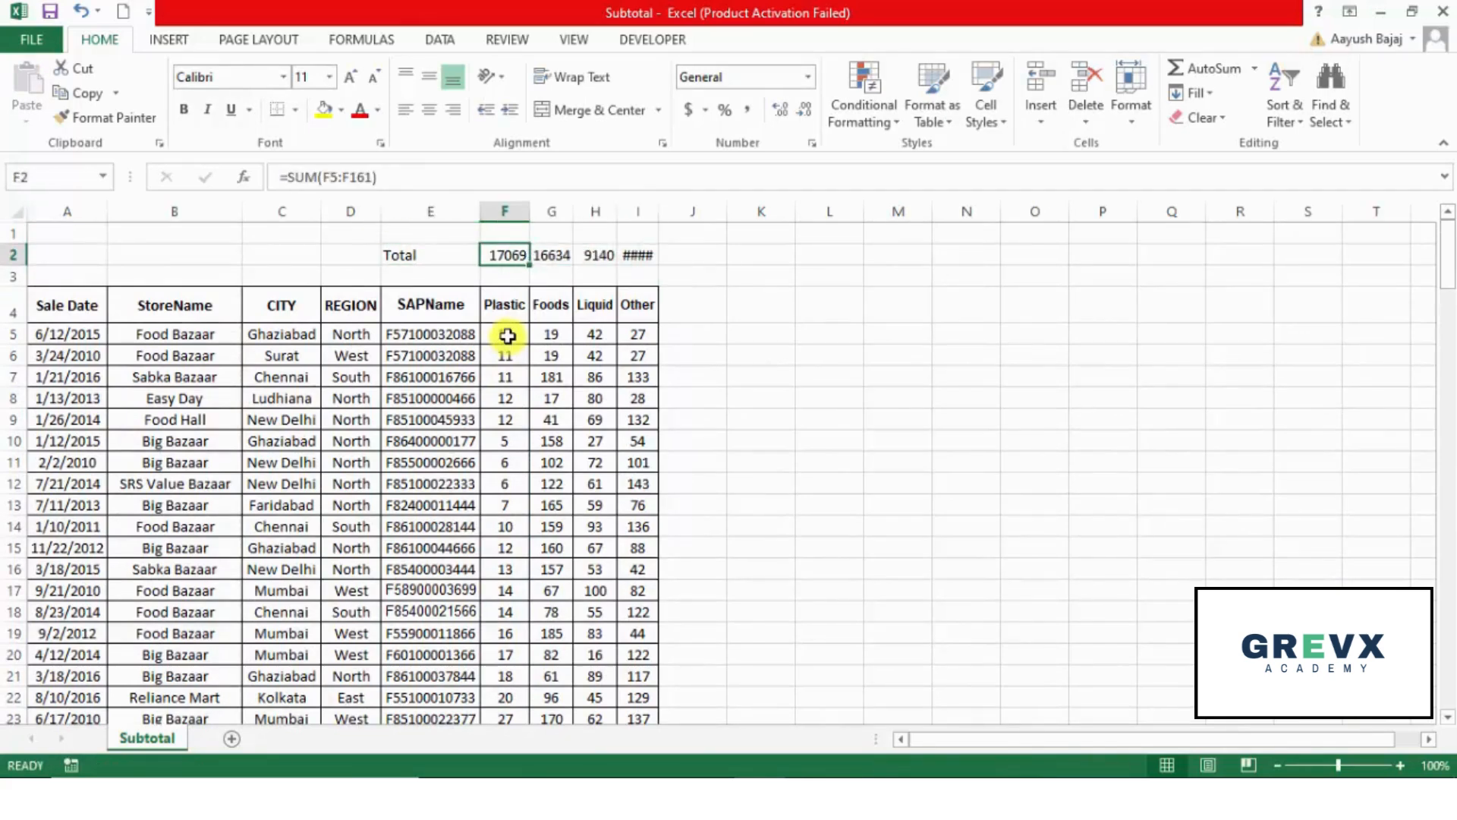
left_click(634, 251, "shift")
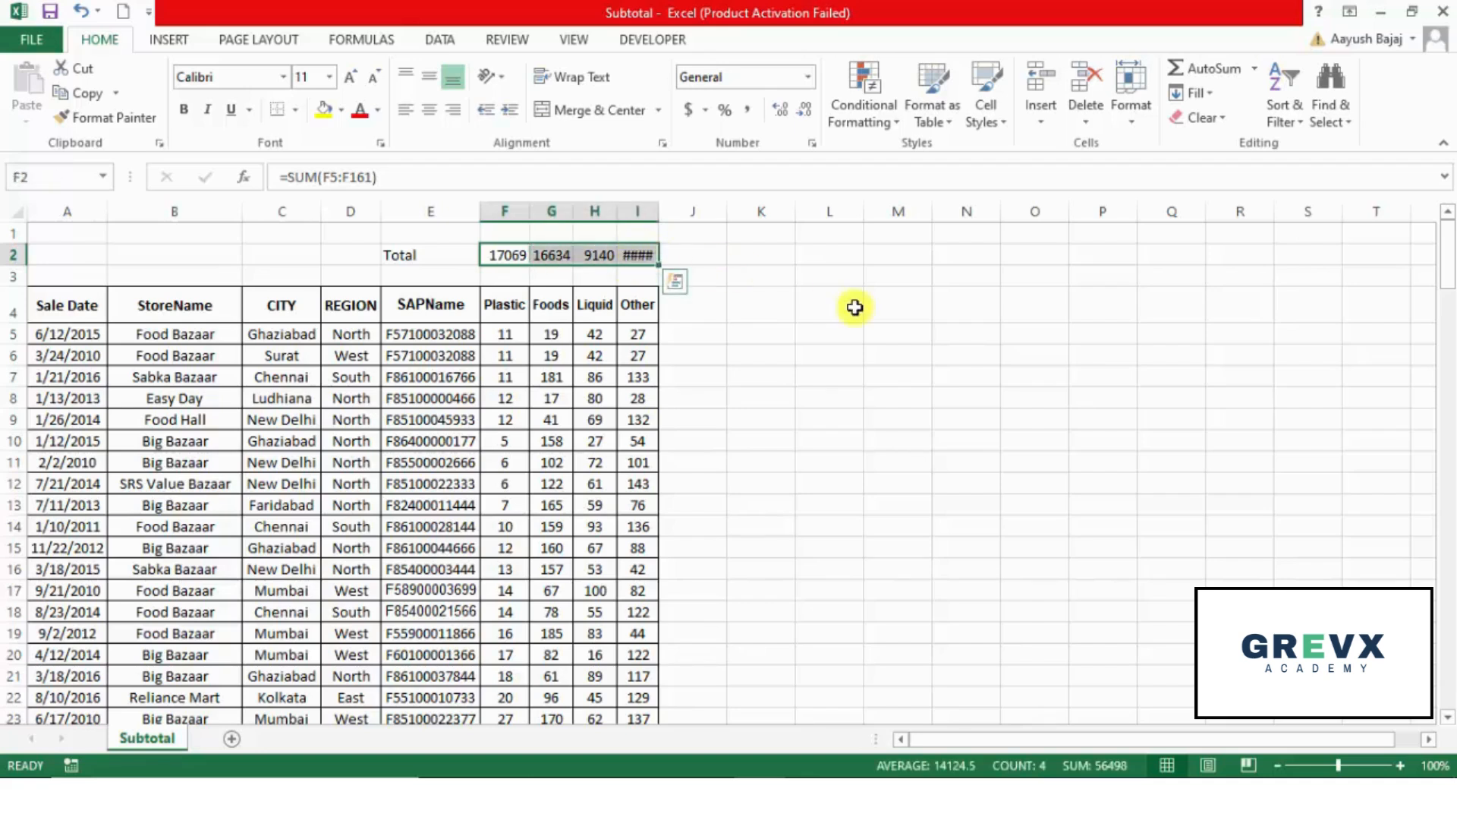
key("alt")
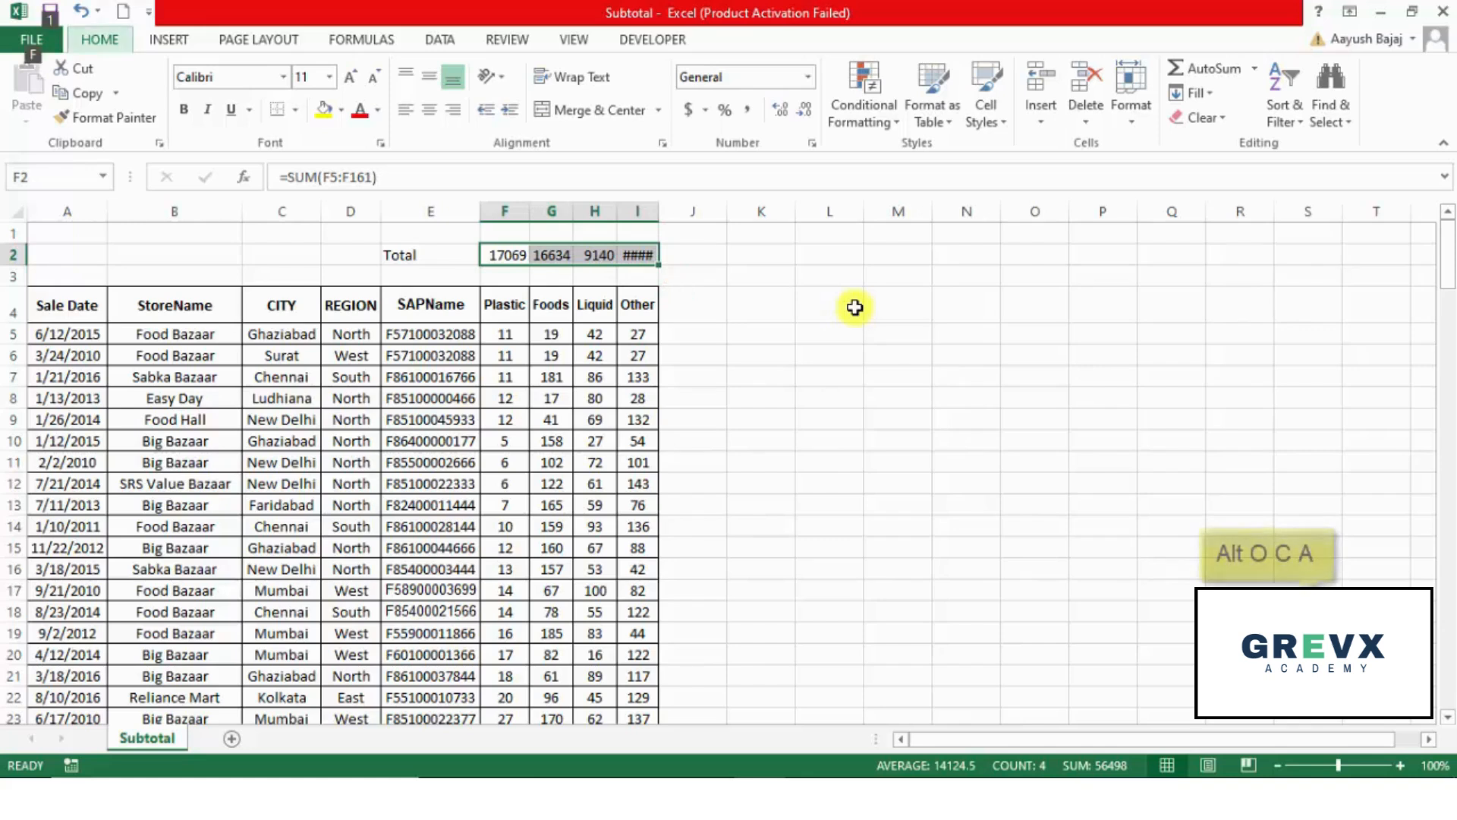
key("o")
key("c")
key("a")
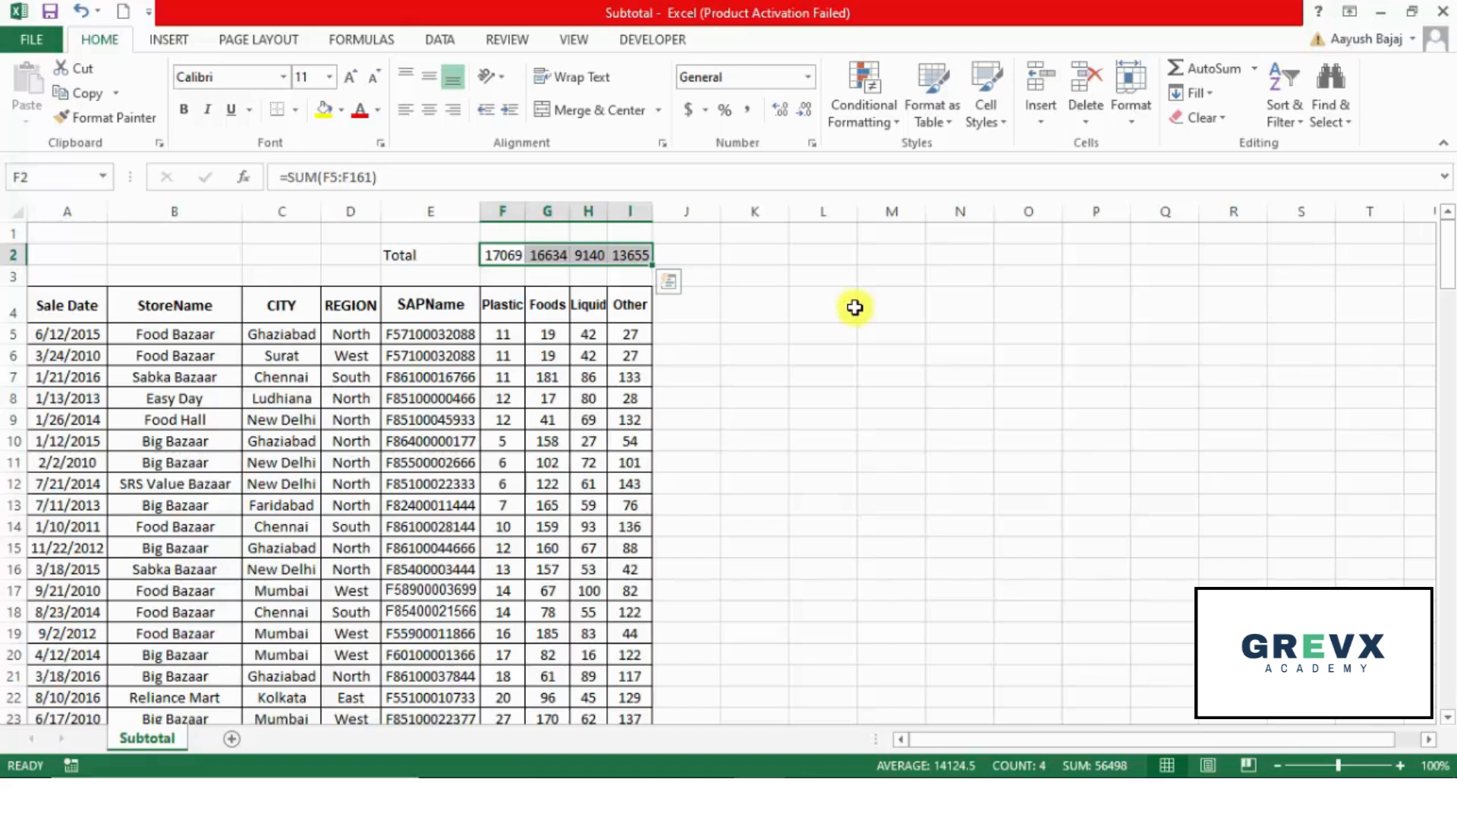
Step: Make the Total label and its four totals in E2:I2 bold
key("Left")
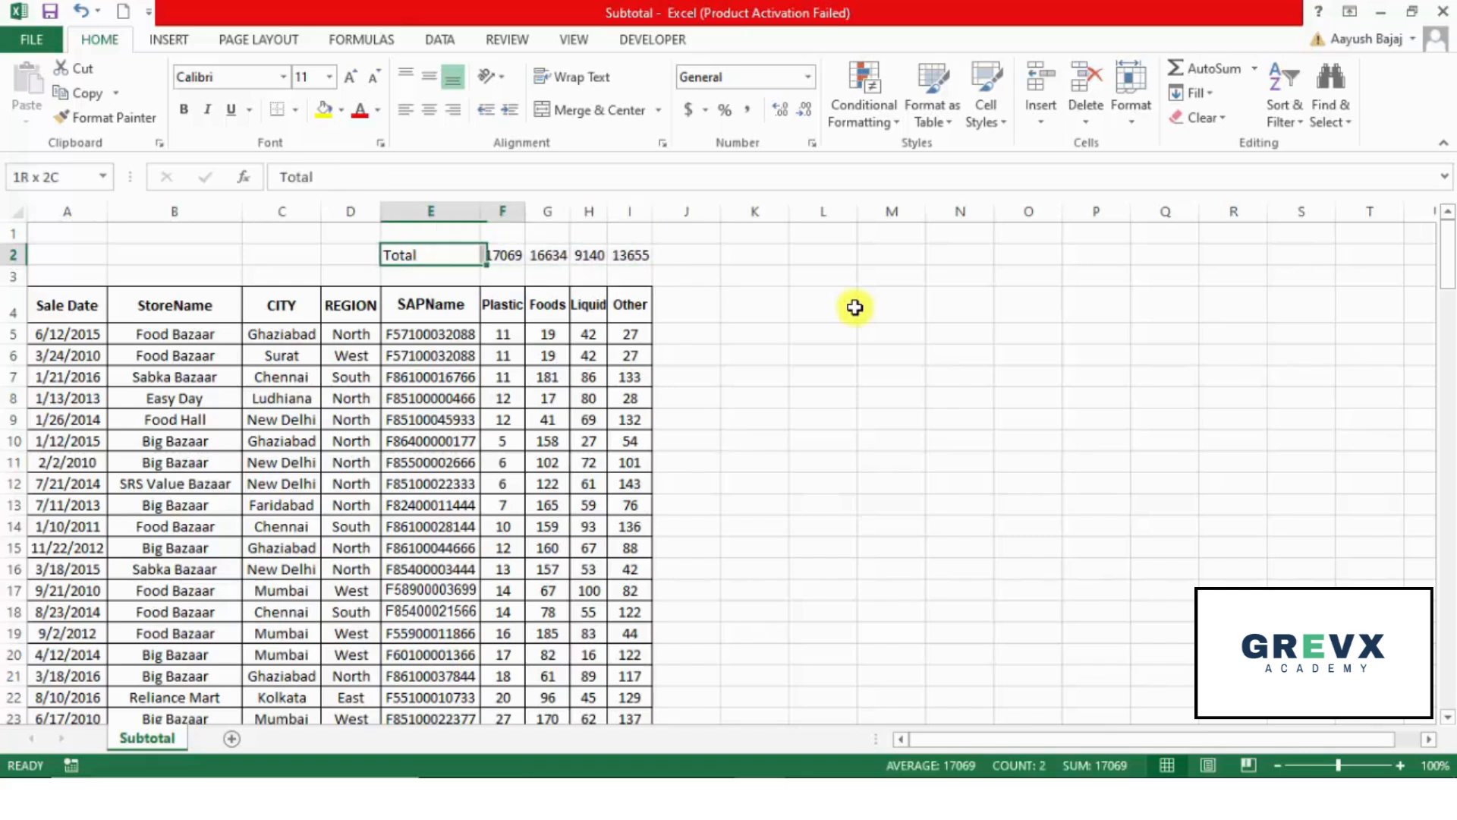
key("shift+Right")
key("shift+Right")
key("shift+Right")
key("shift+Right")
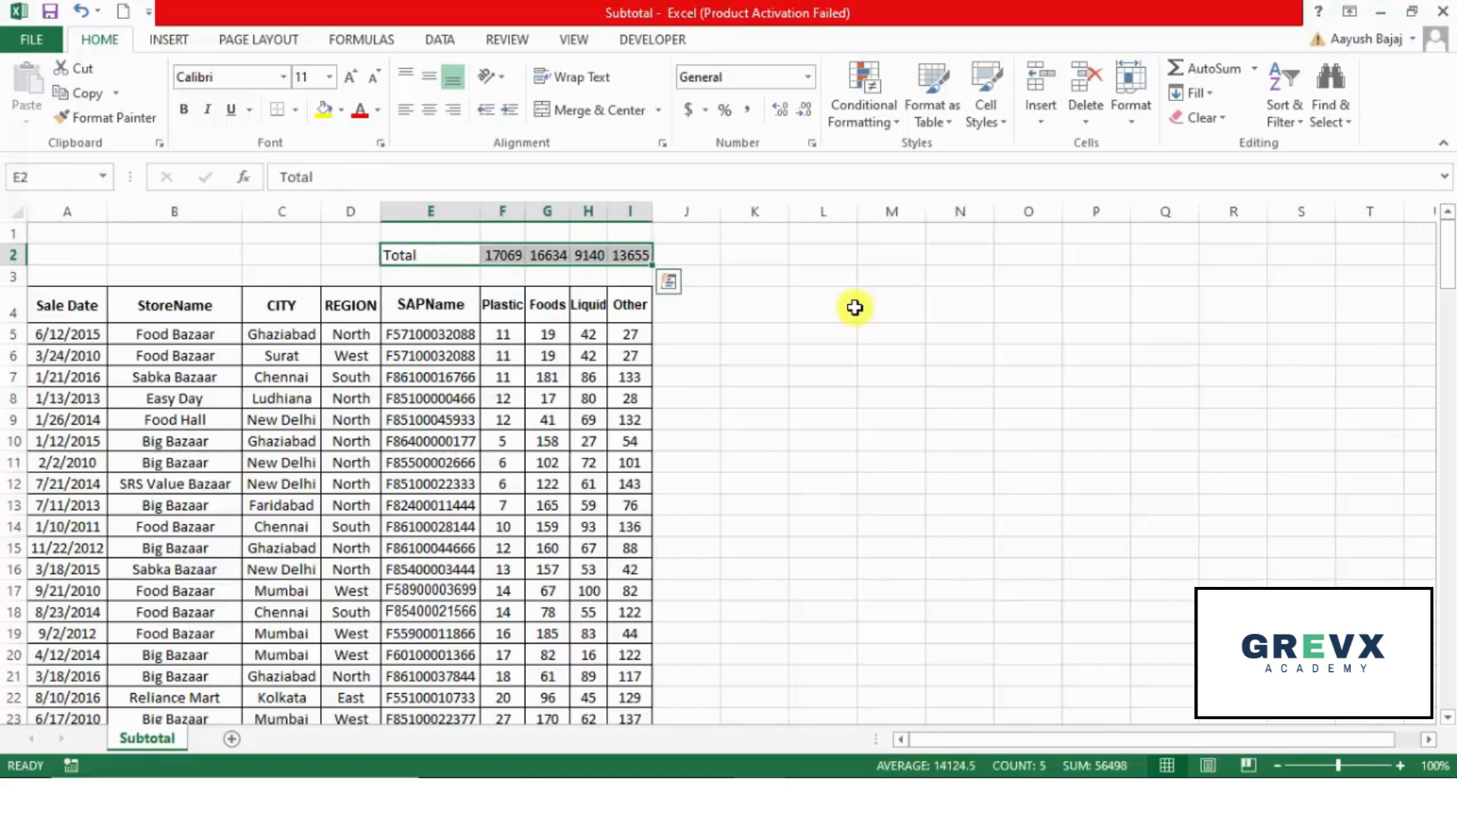
key("ctrl+b")
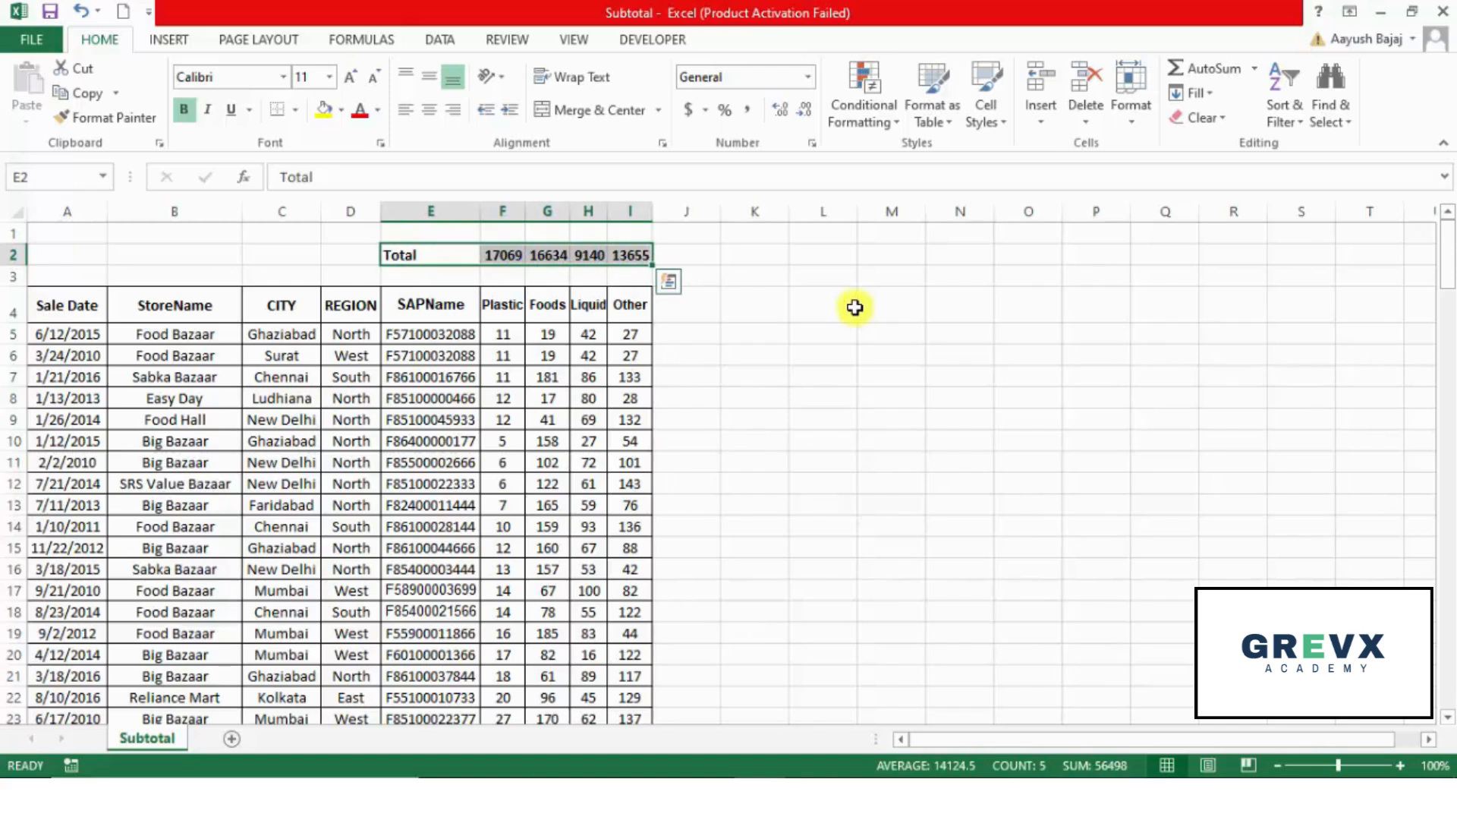
Step: Apply the comma style to the totals in F2:I2
key("Left")
key("Right")
key("Right")
key("shift+Right")
key("shift+Right")
key("shift+Right")
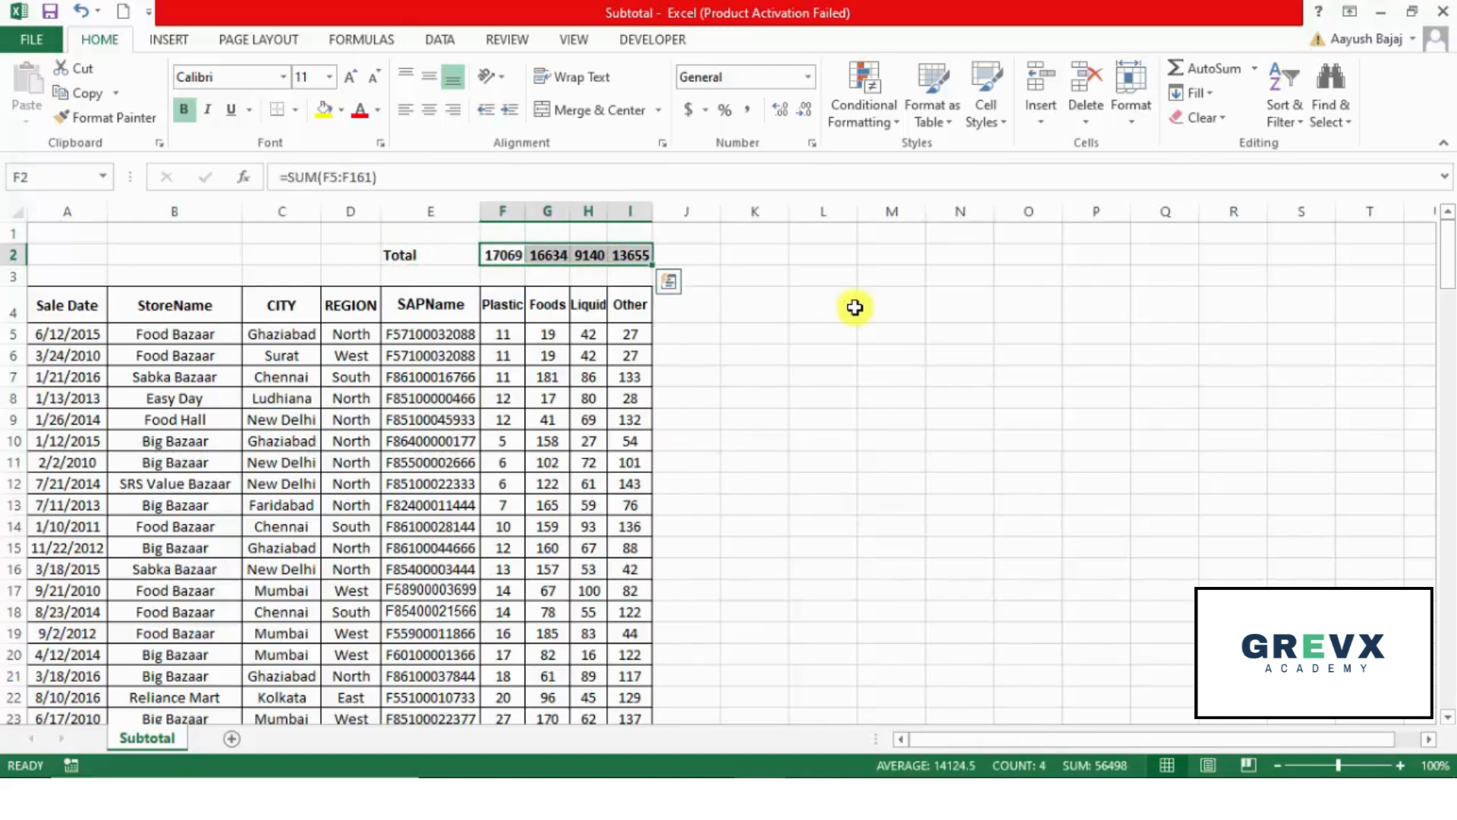
key("alt+h")
key("k")
key("alt+h")
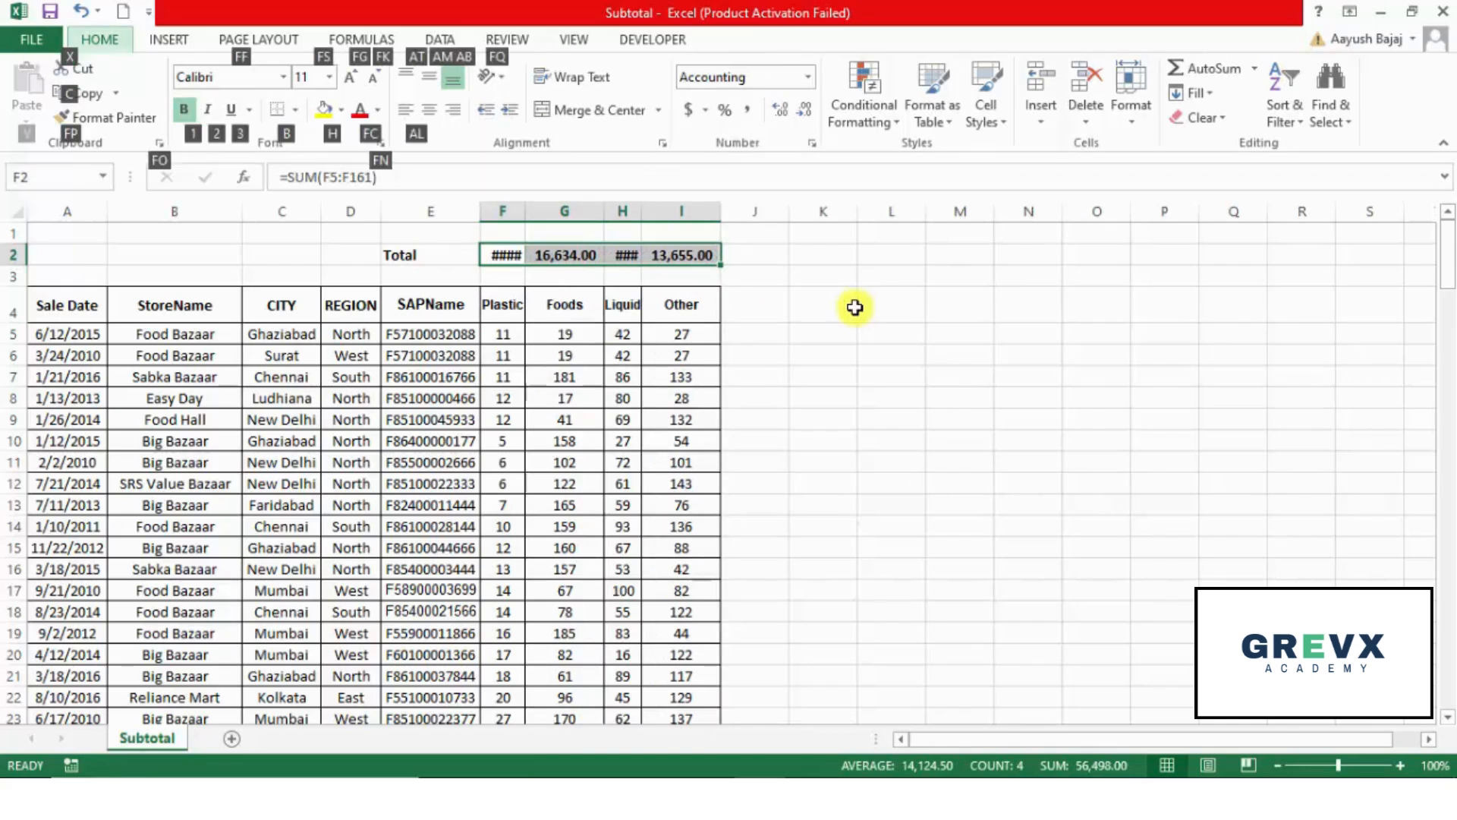
key("Escape")
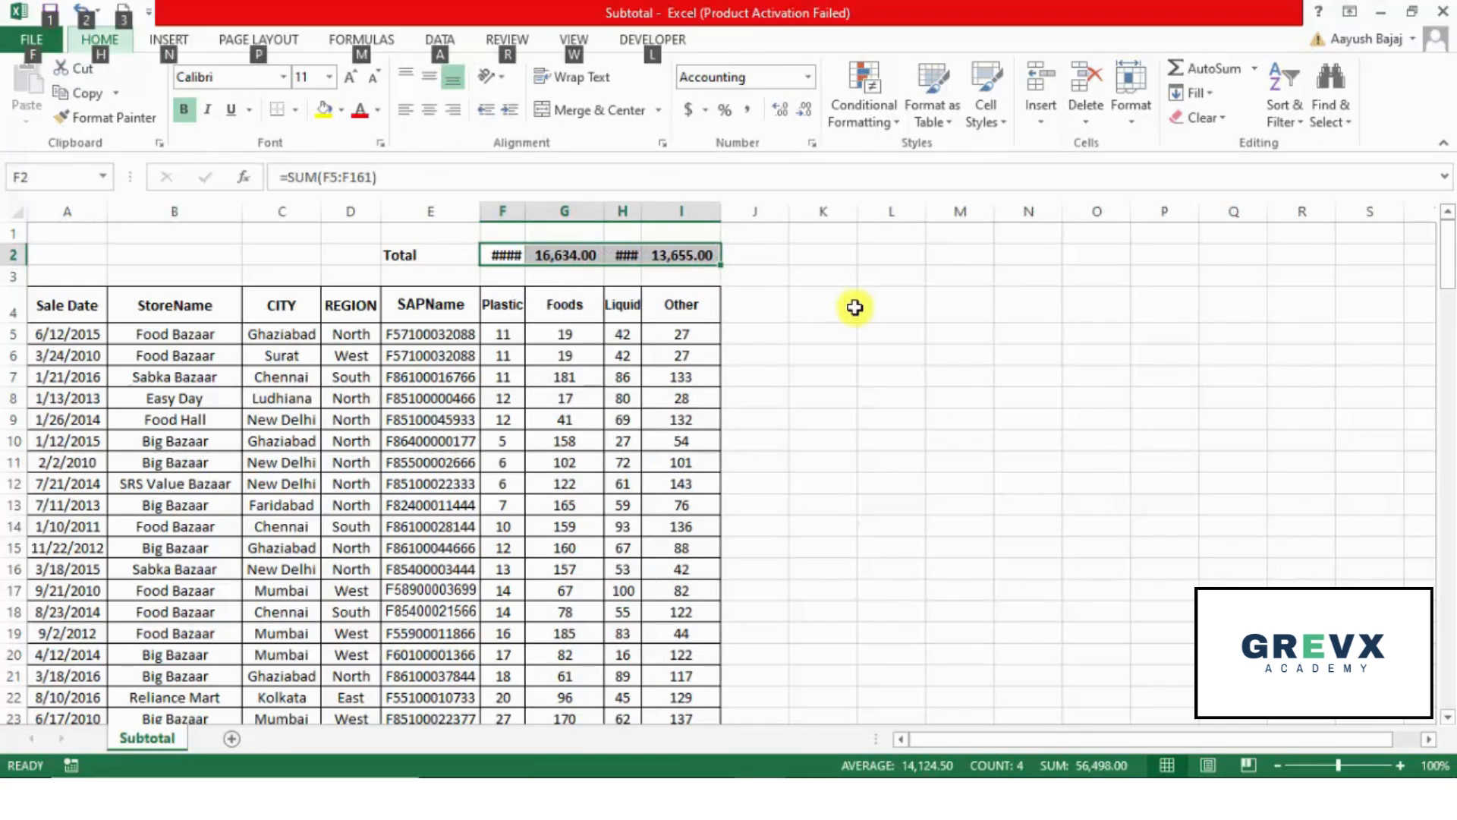
key("Escape")
Step: Remove both decimal places from the totals in F2:I2 and AutoFit their column widths
key("alt+h")
key("9")
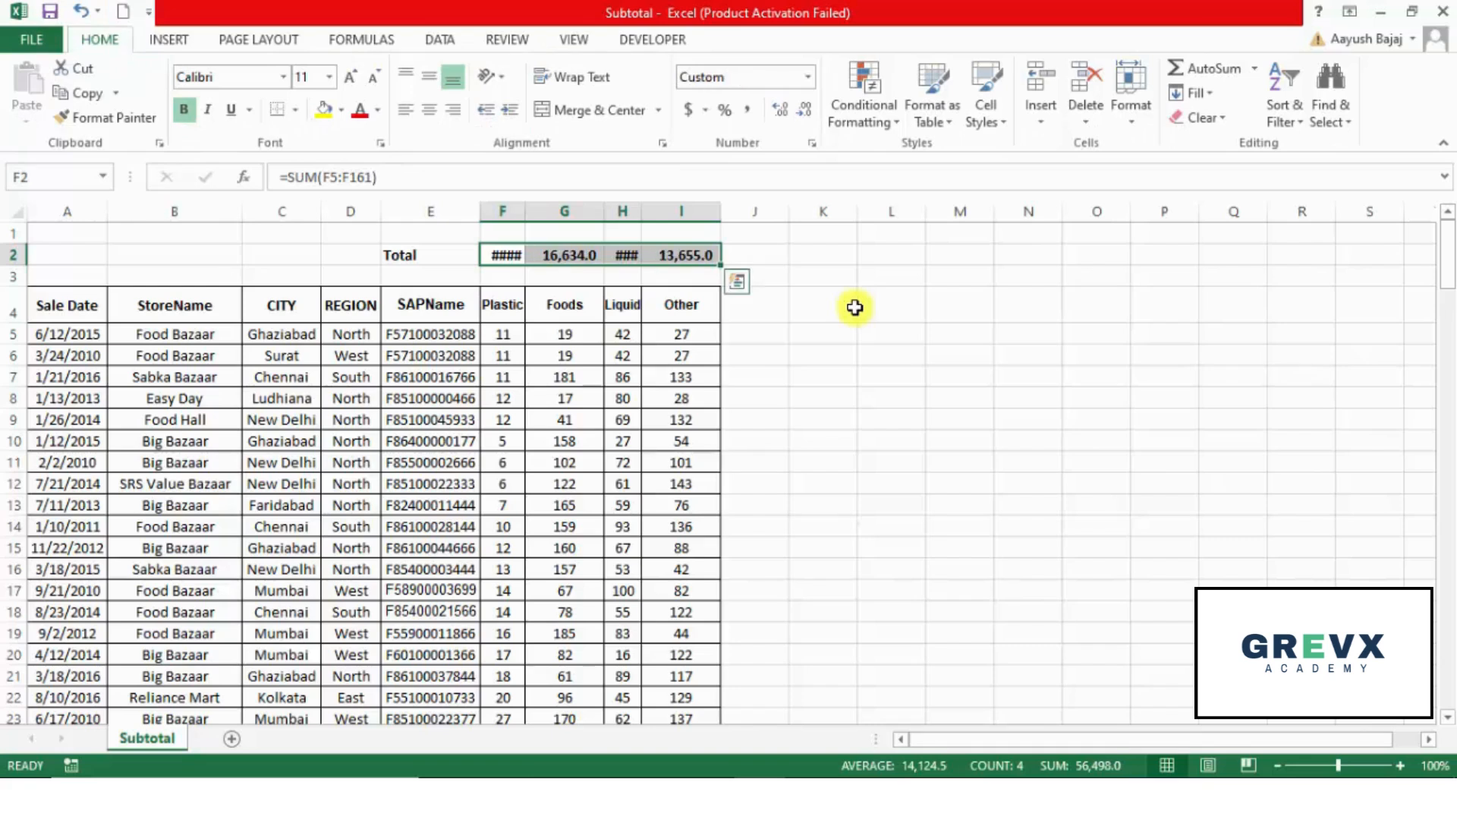
key("alt+h")
key("9")
key("alt+o")
key("c")
key("a")
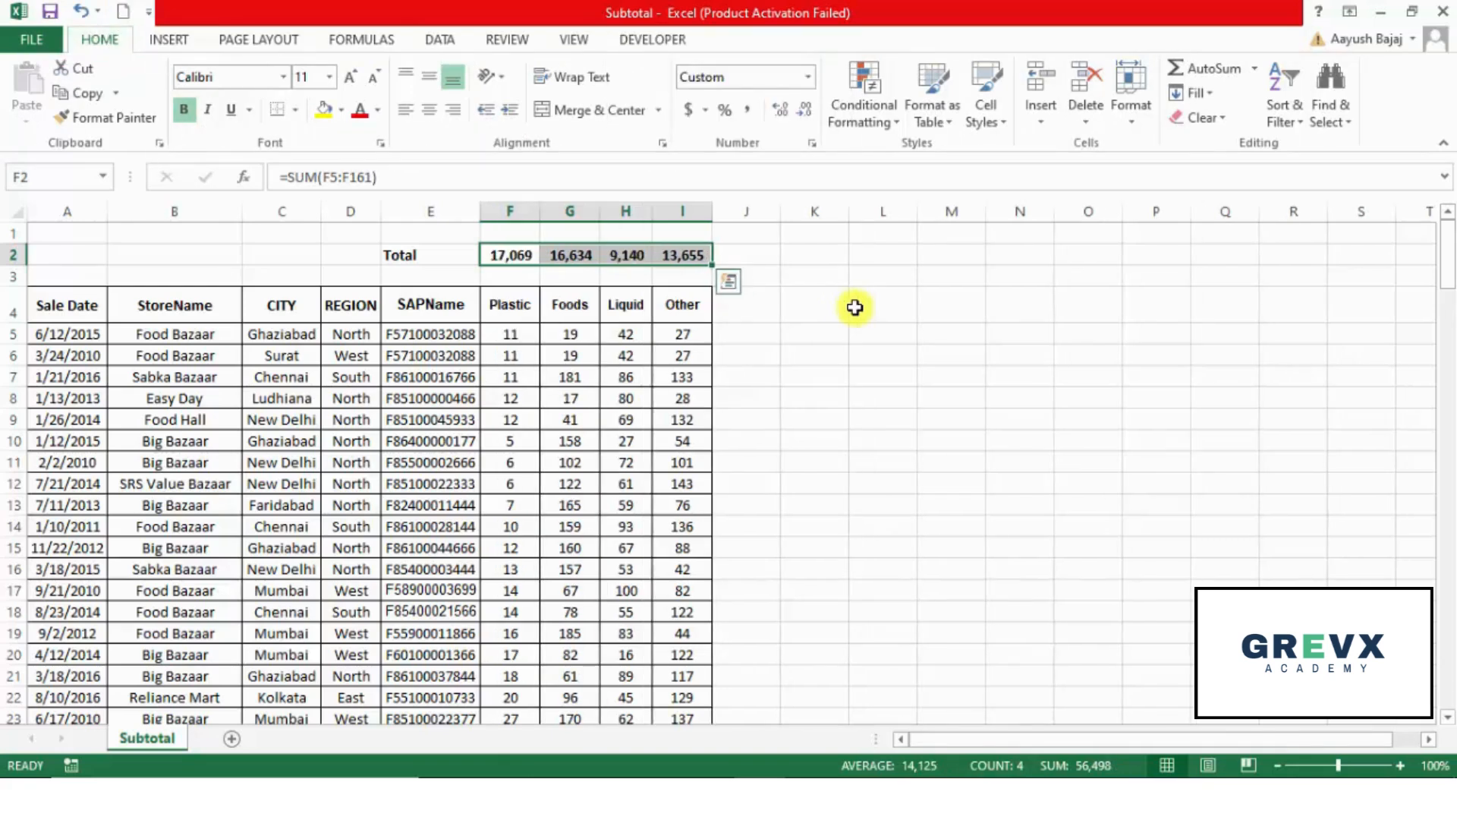
Step: Turn on filters for the data table A4:I161, with row 4 as the header row
key("Left")
key("Left")
key("Left")
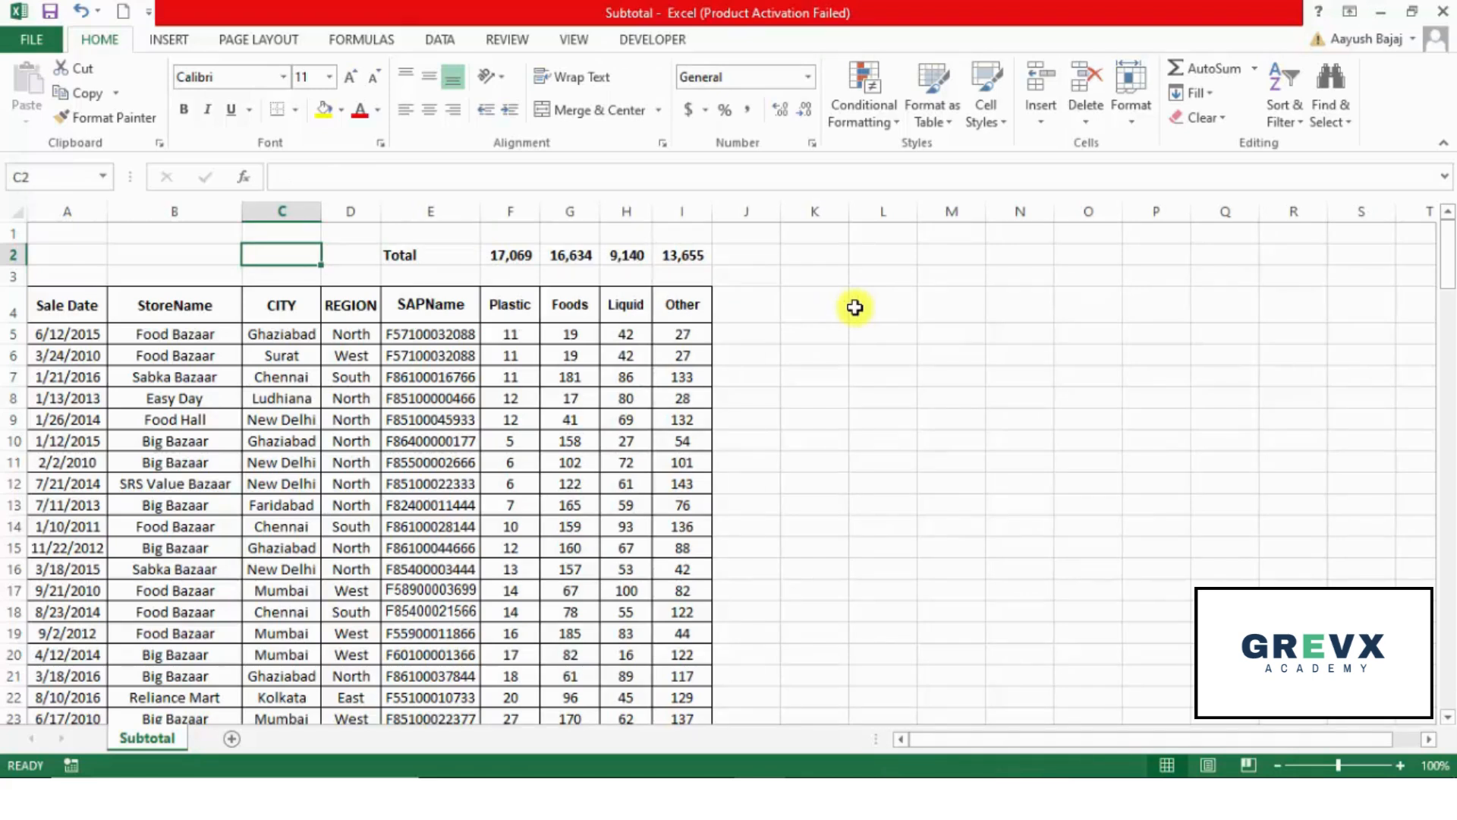
key("Down")
key("Down")
key("Left")
key("Left")
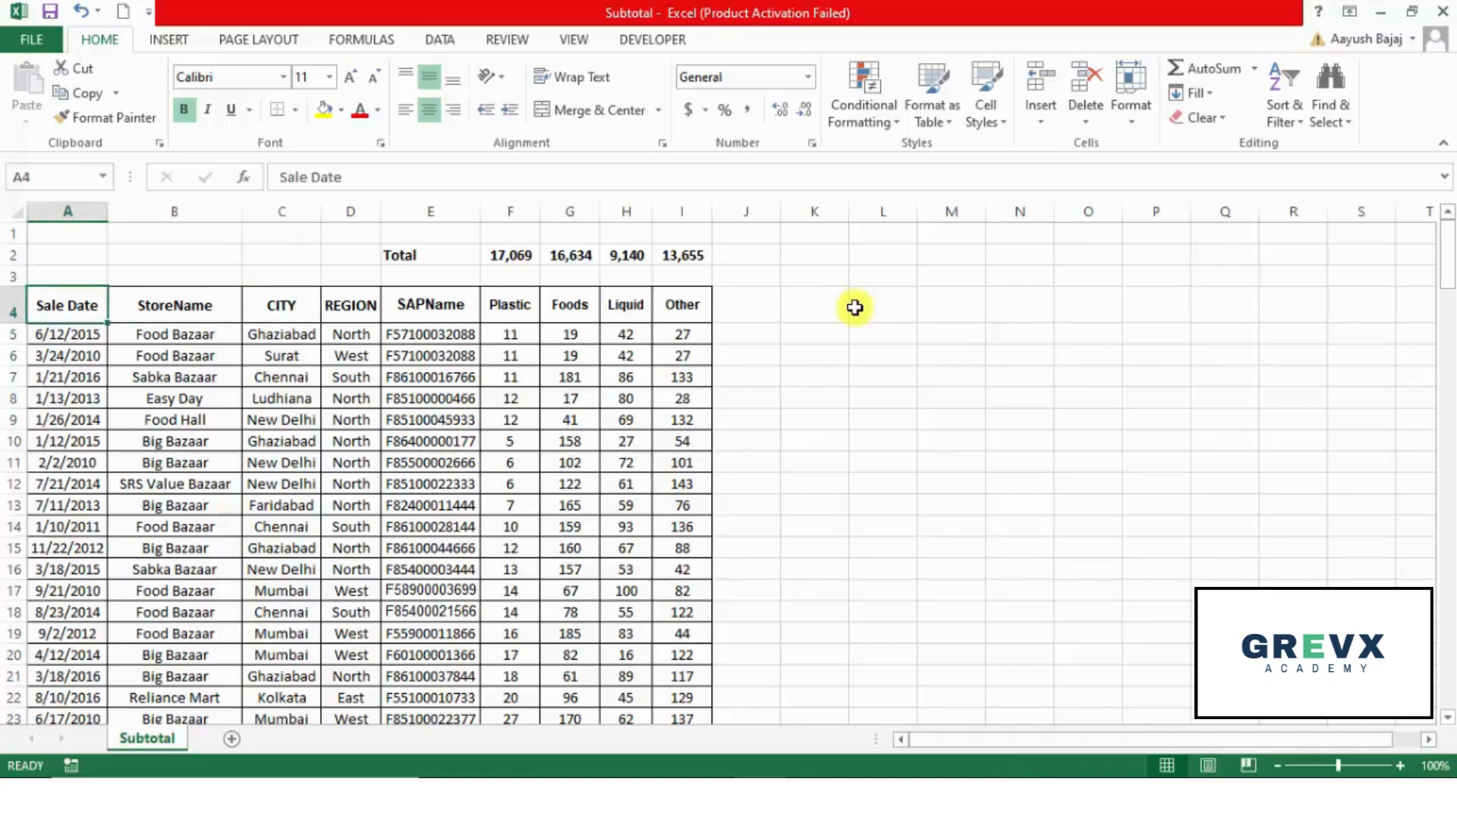
key("ctrl+shift+End")
key("Up")
key("Up")
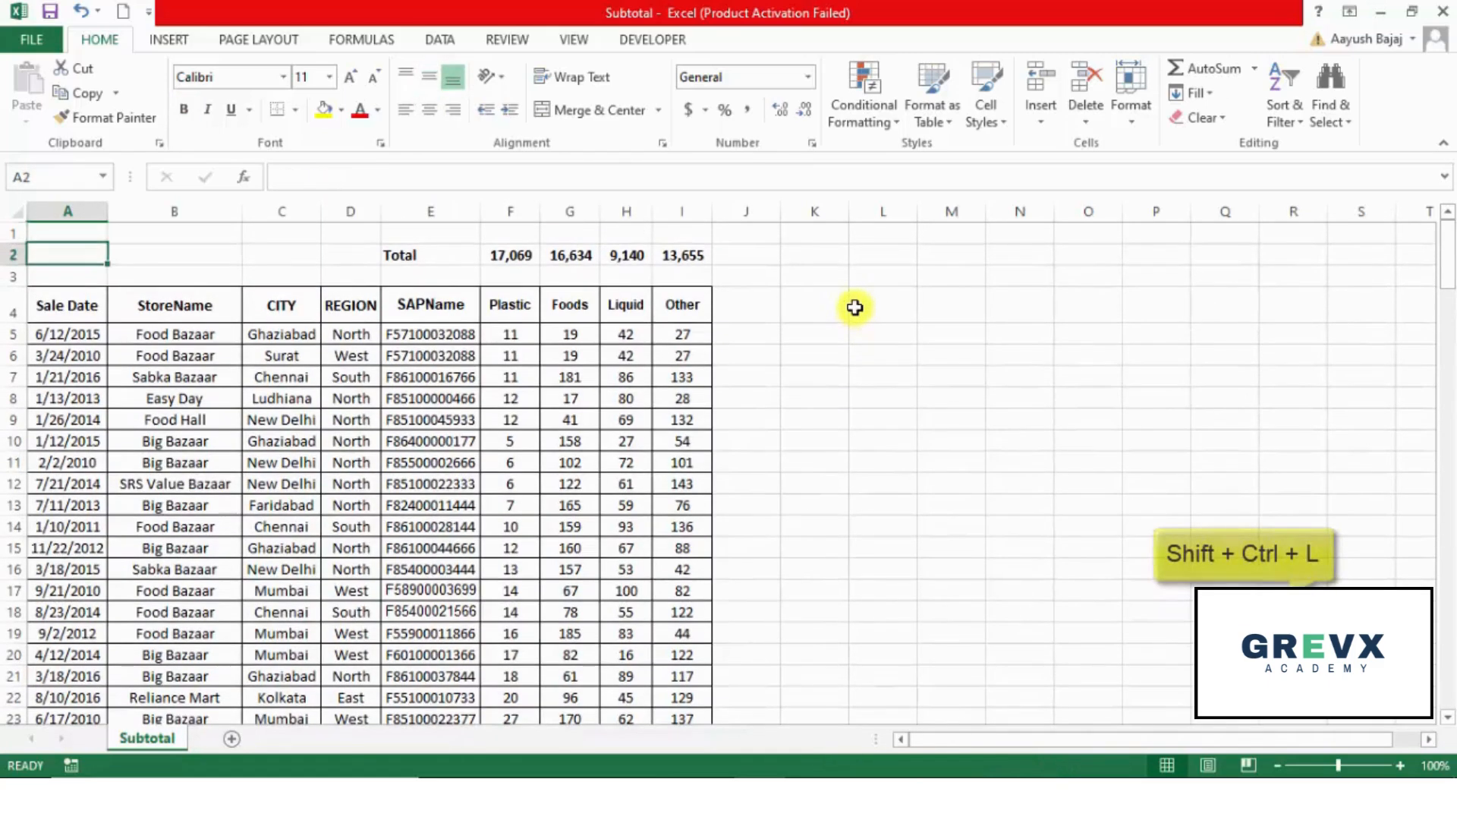
key("Down")
key("Down")
key("ctrl+shift+Right")
key("ctrl+shift+Down")
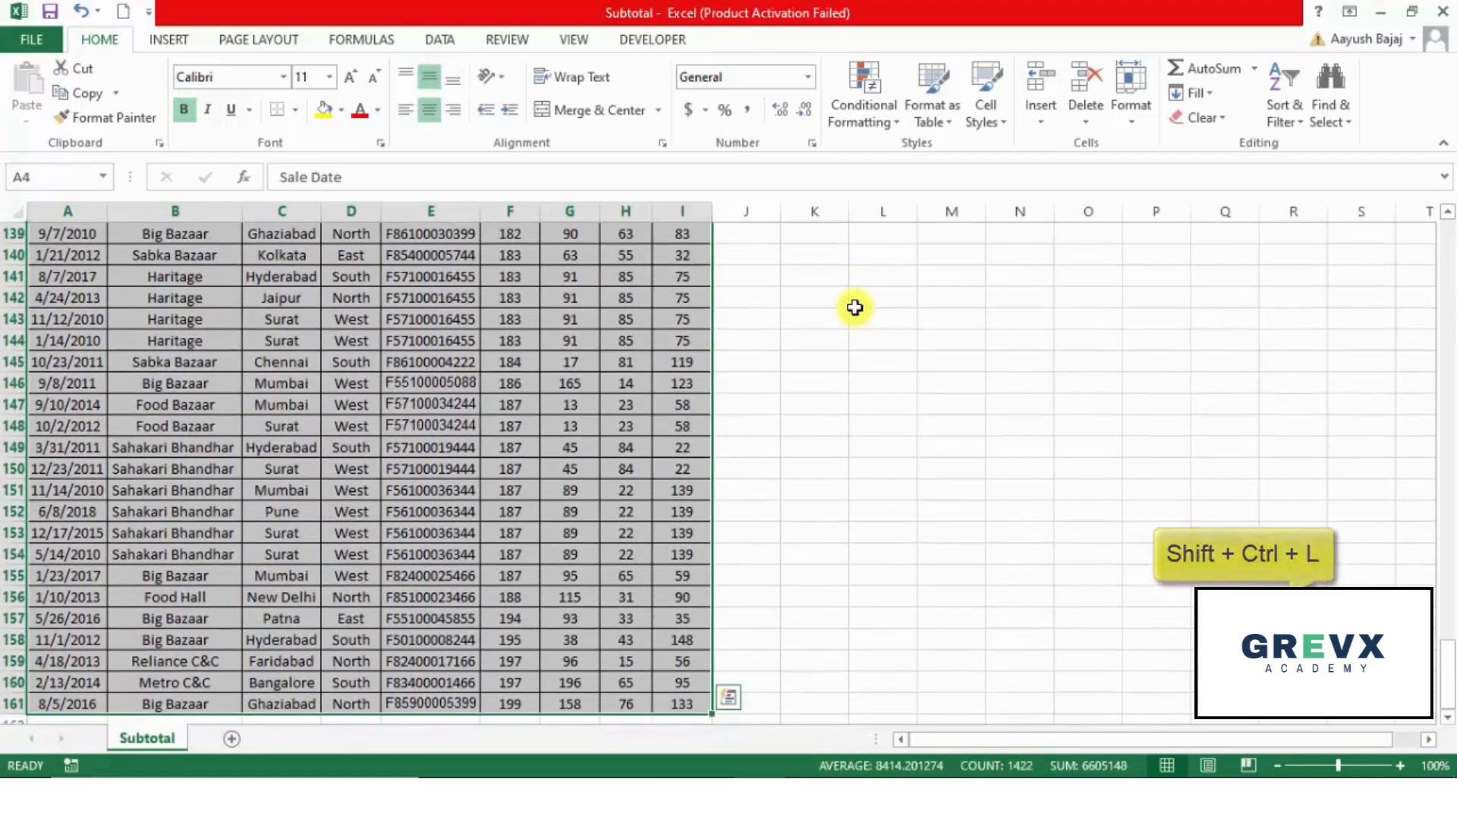
key("ctrl+Home")
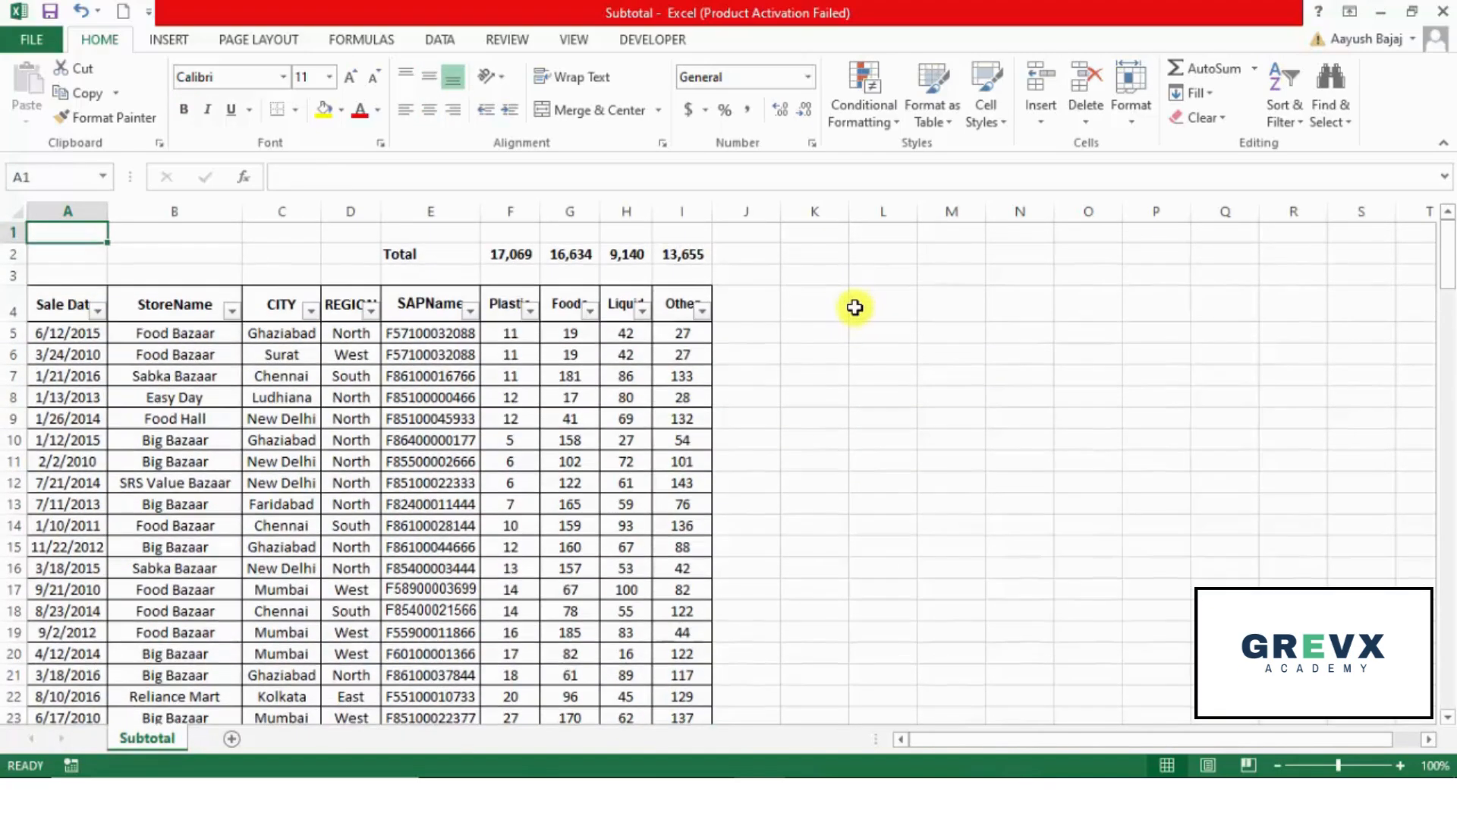
key("Down")
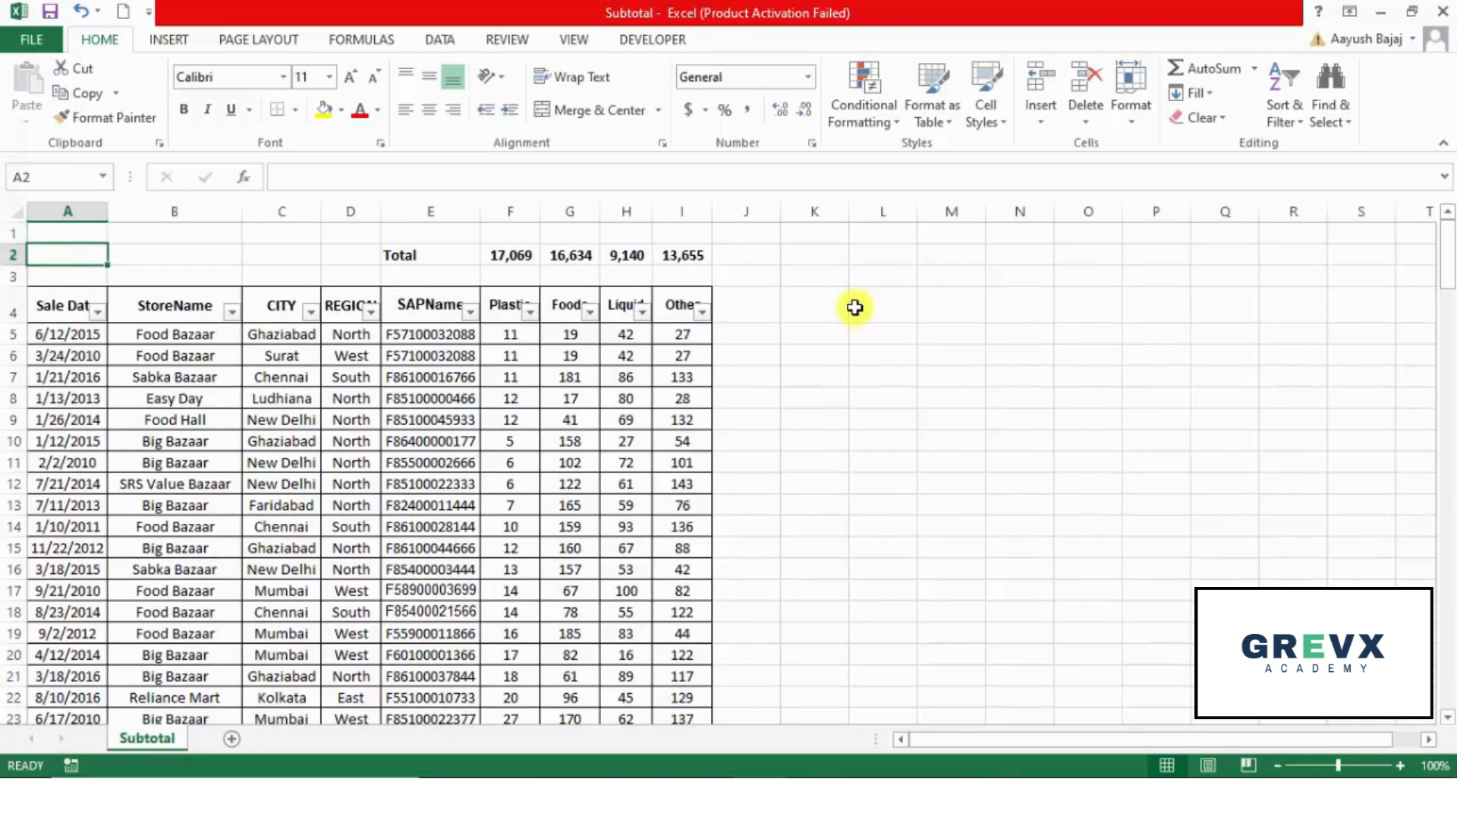
key("Right")
key("Right")
key("Right")
key("Right")
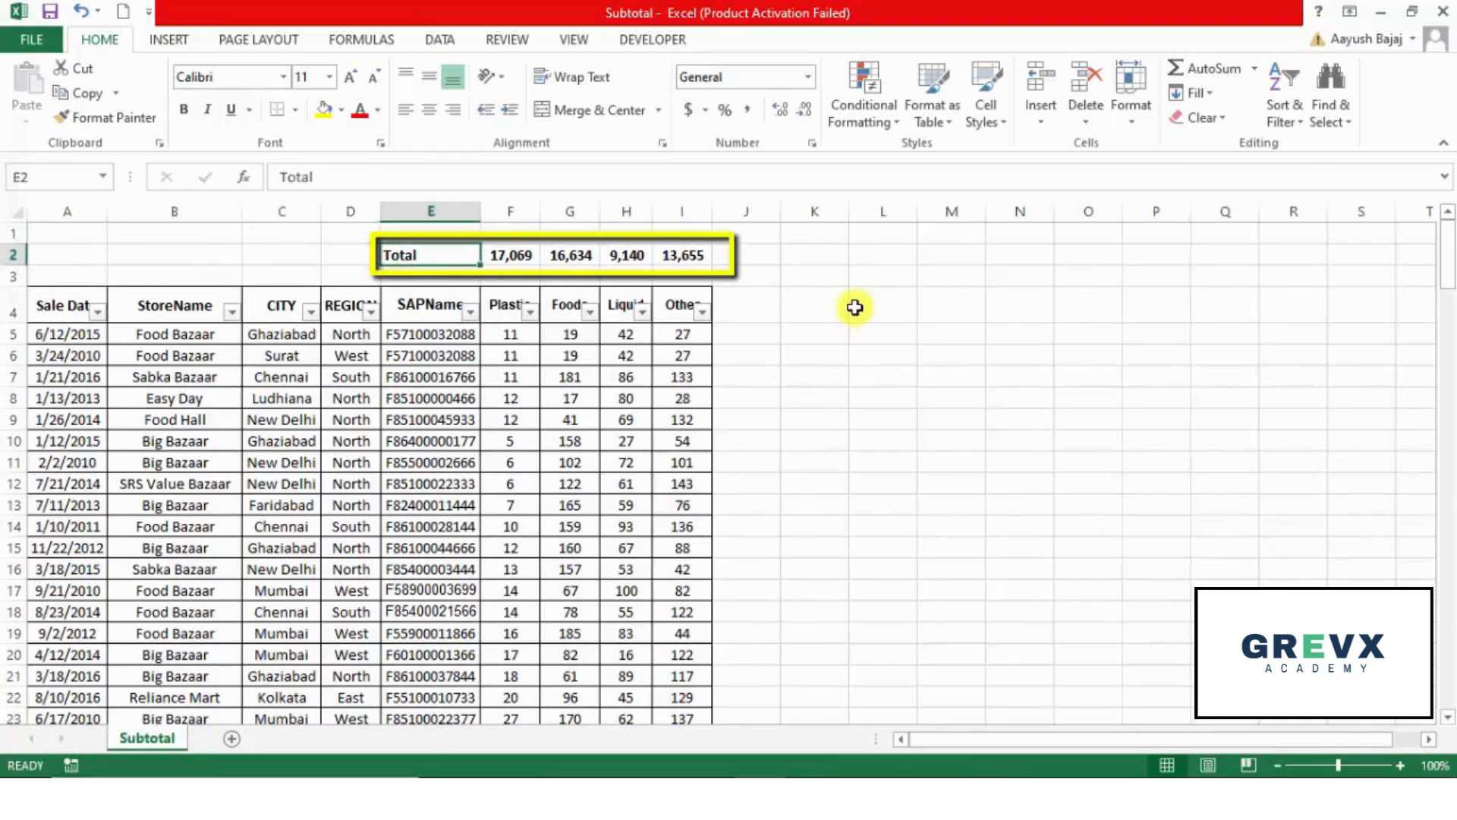
key("Down")
key("Down")
key("Down")
key("Left")
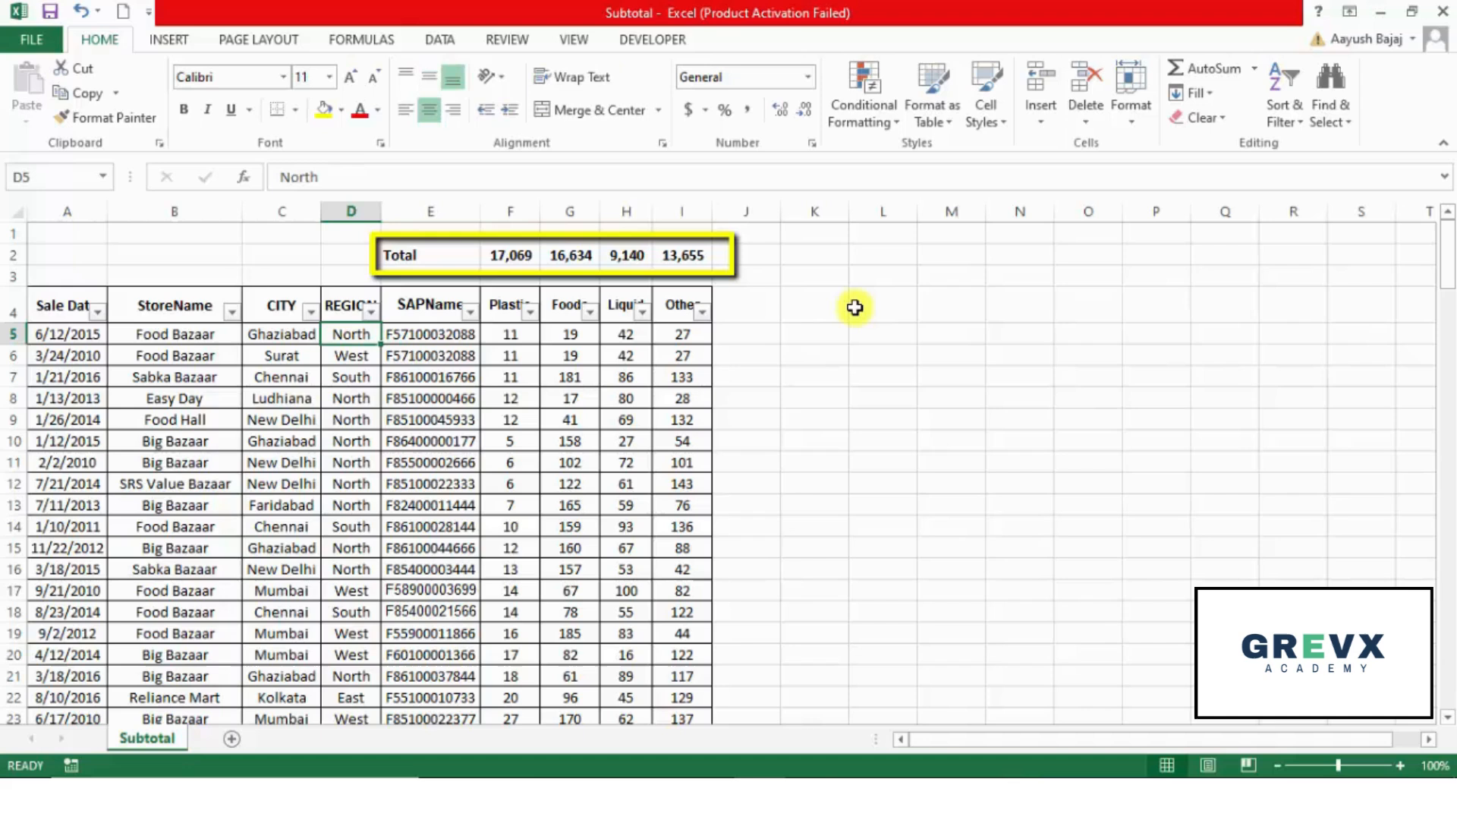
key("Right")
key("Right")
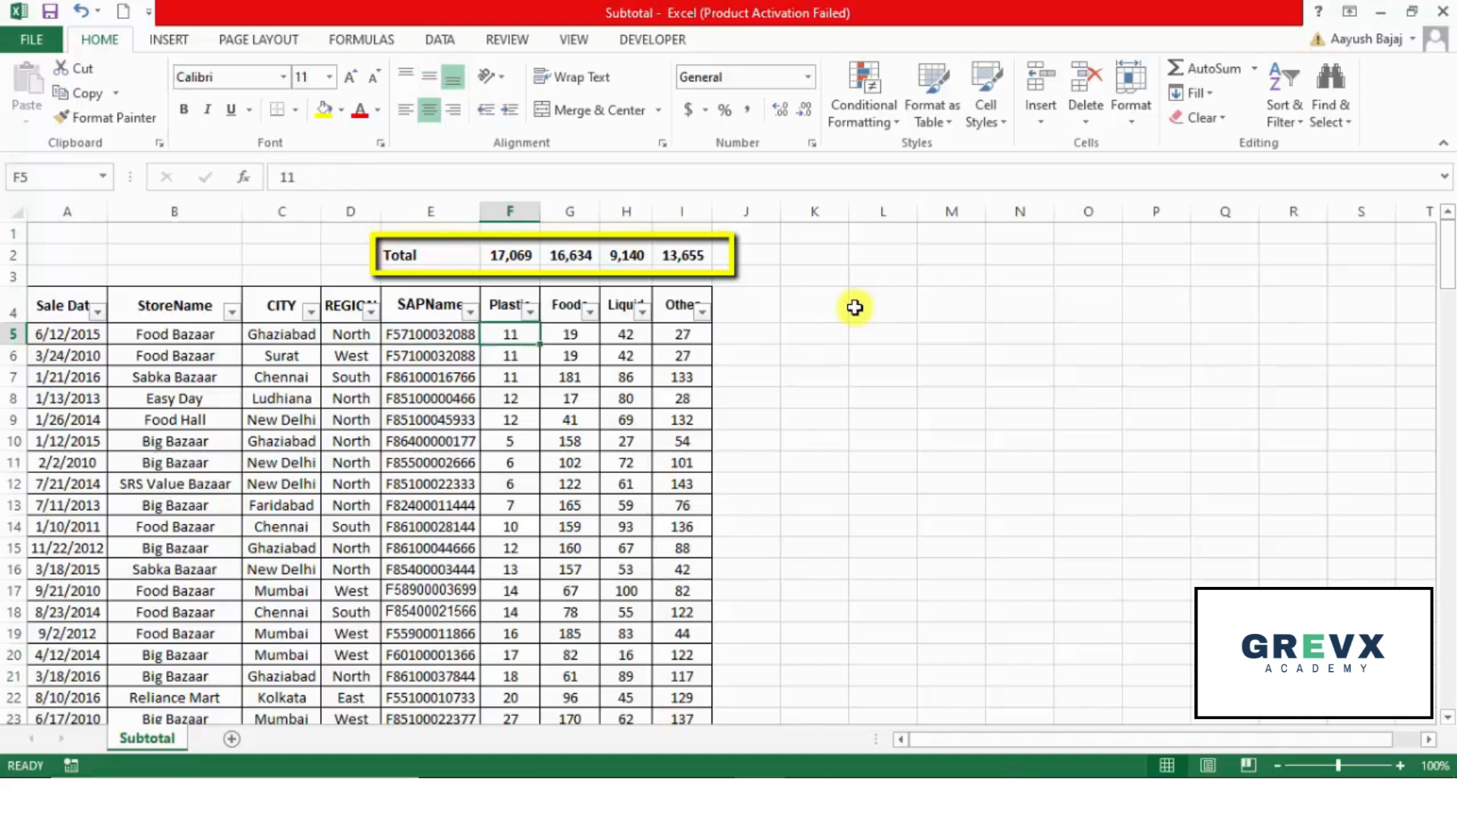
key("Left")
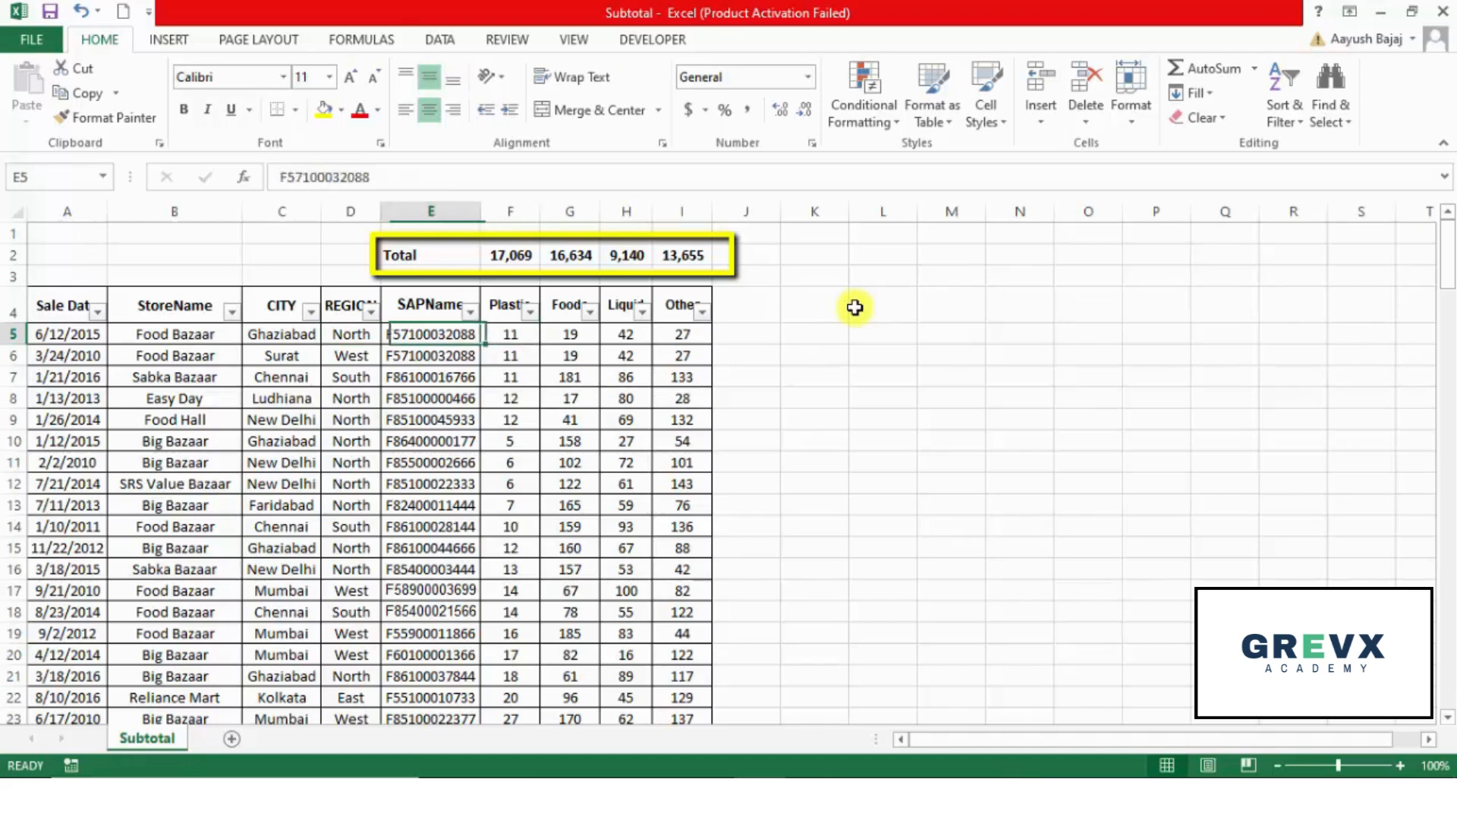
Step: Filter the REGION column to show only the North rows
key("Left")
key("Up")
key("alt+Down")
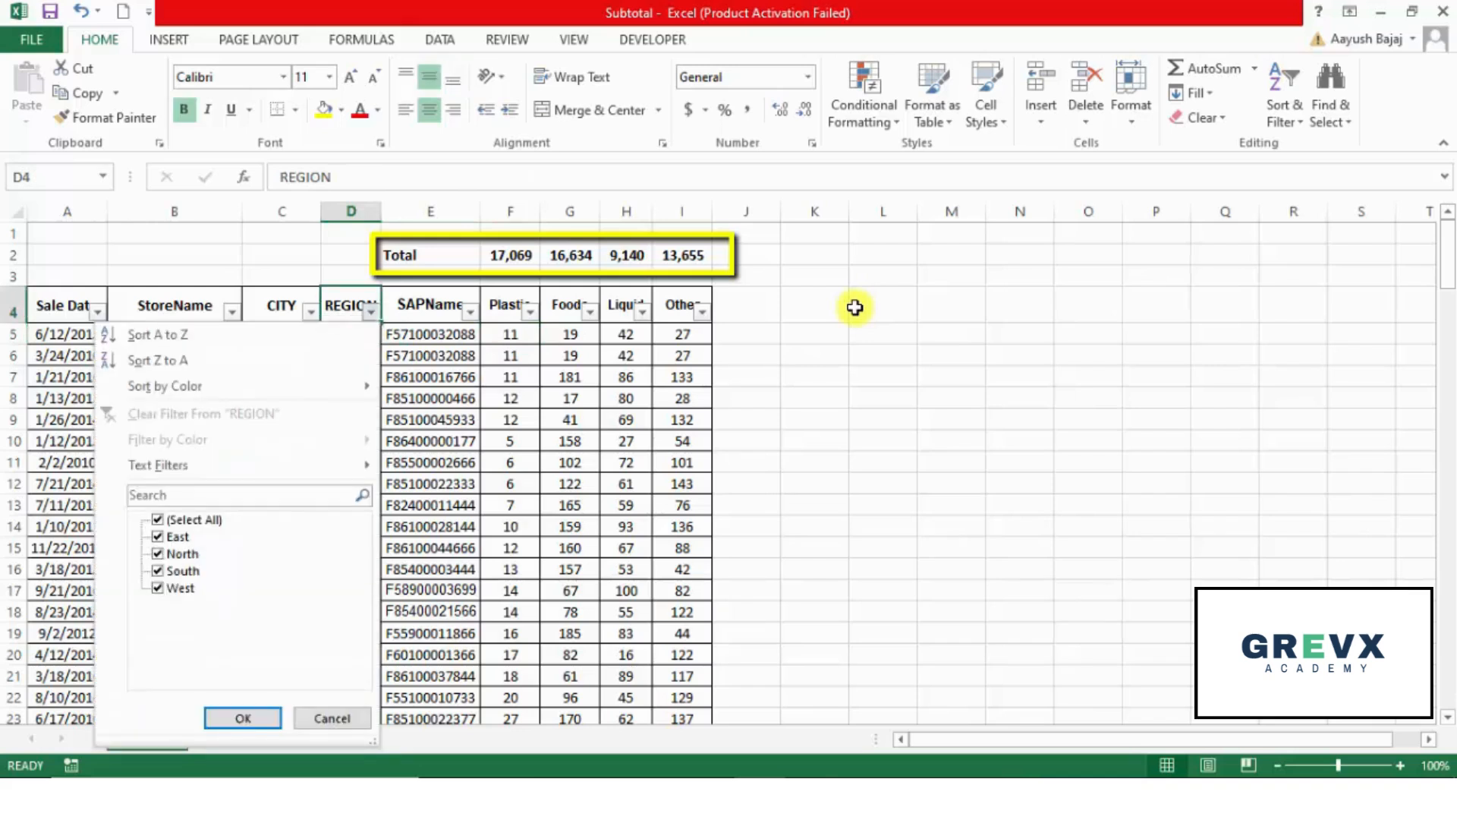
key("Down")
key("Down")
key("Down")
key("Down")
key("Down")
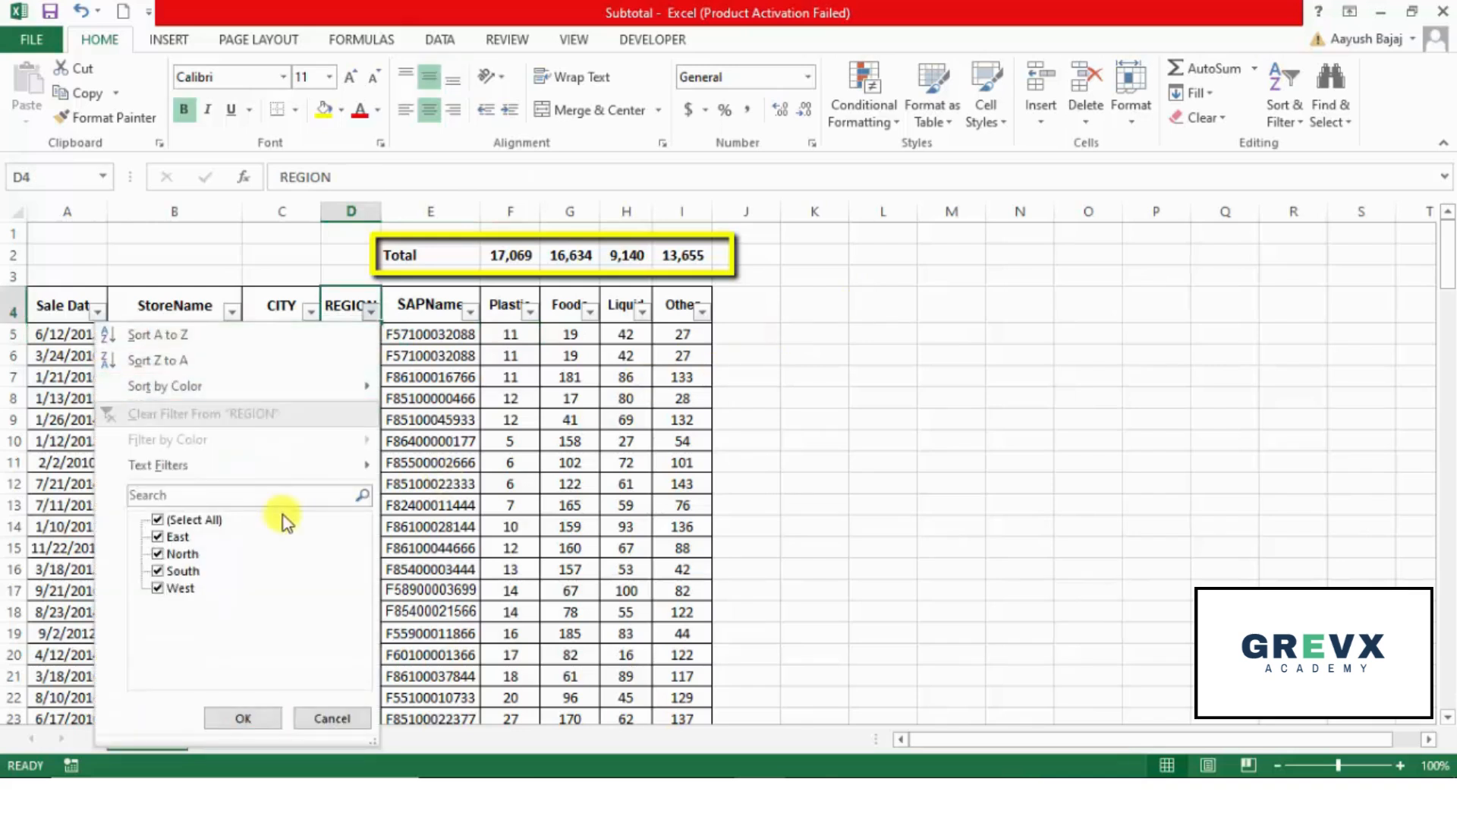
key("space")
key("Down")
key("Down")
key("space")
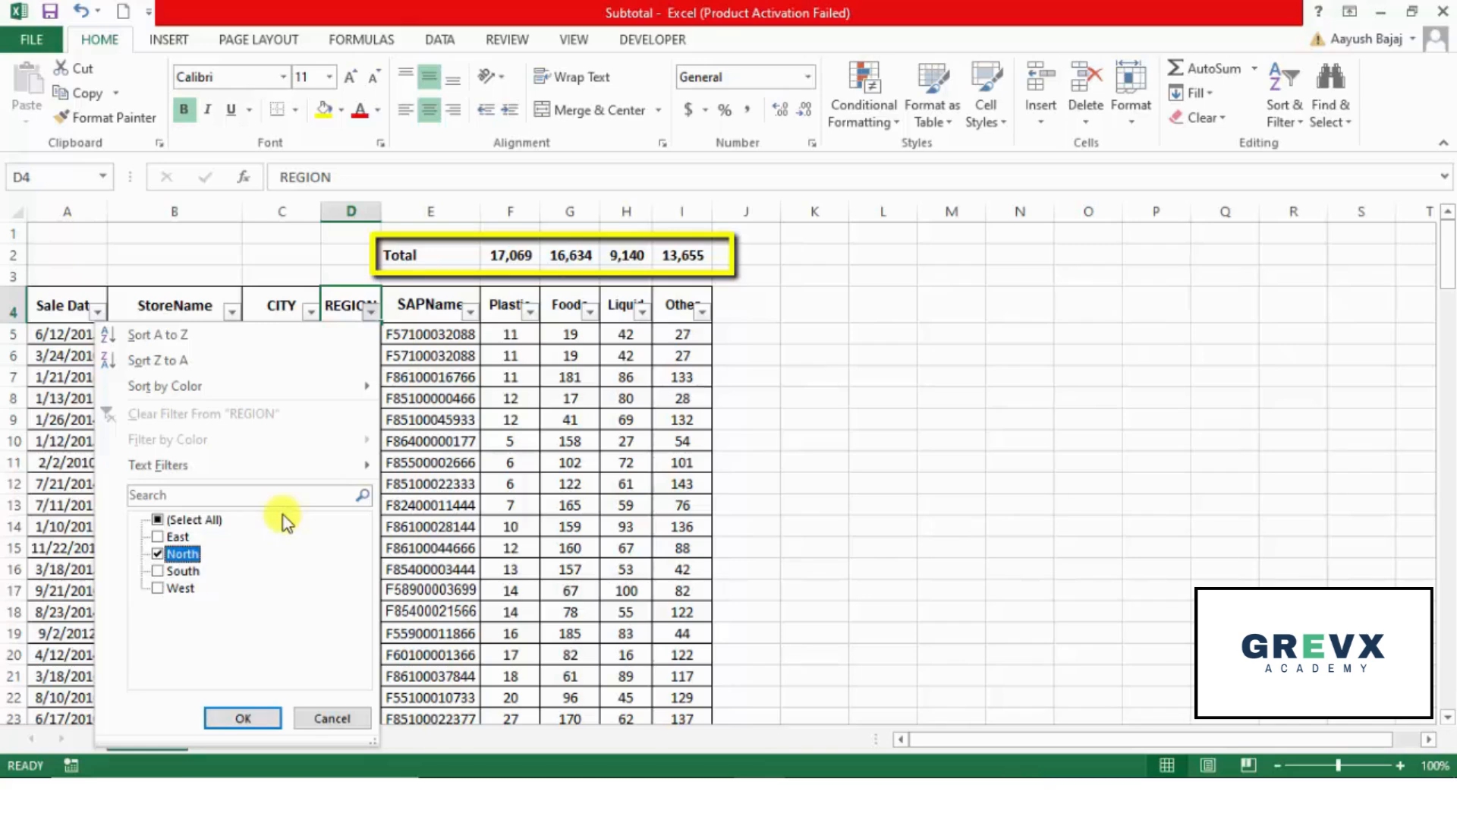
key("Return")
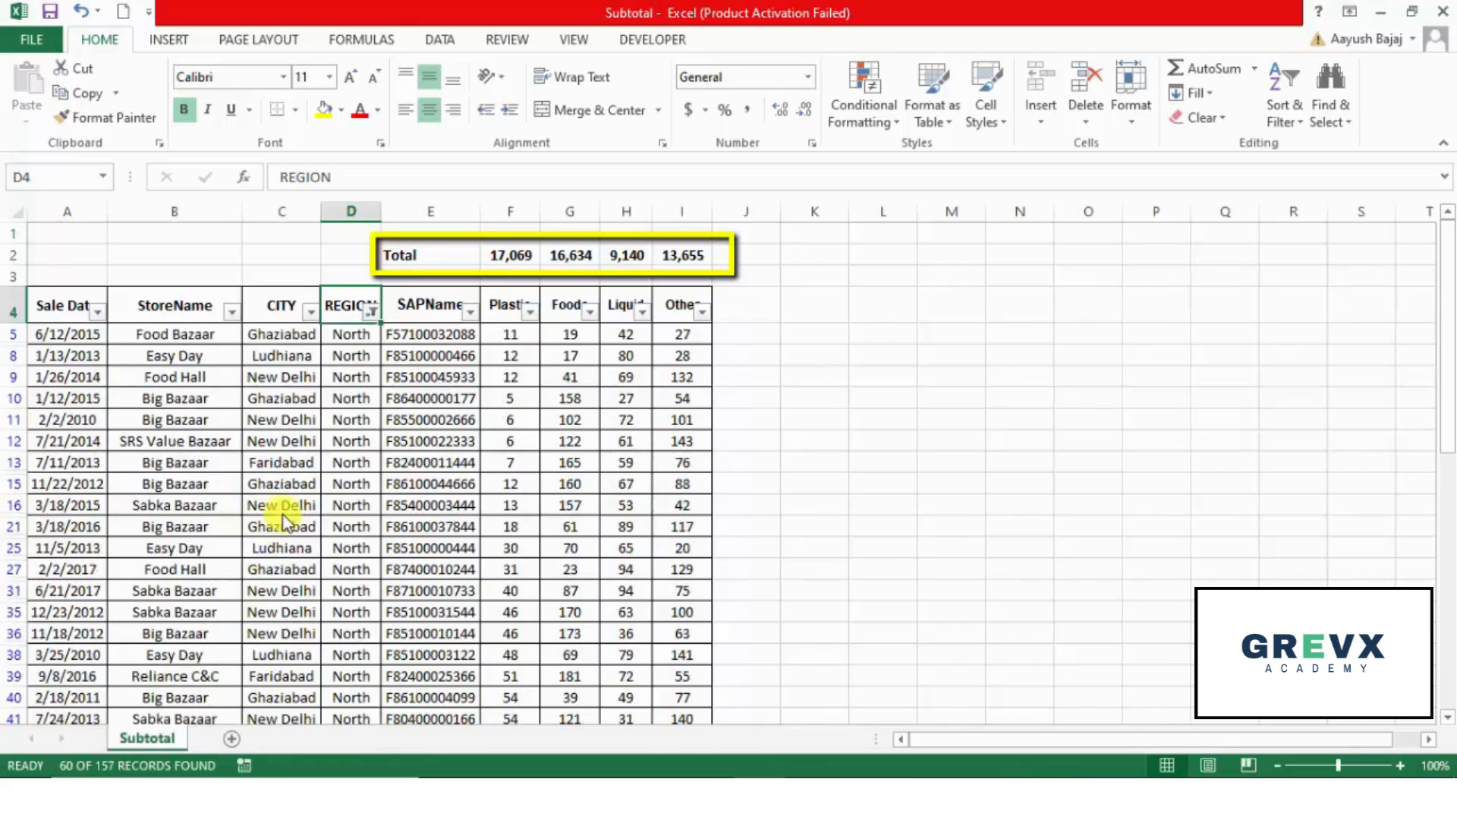
Step: Select the totals in F2:I2 to check them while the table is filtered to North
key("Down")
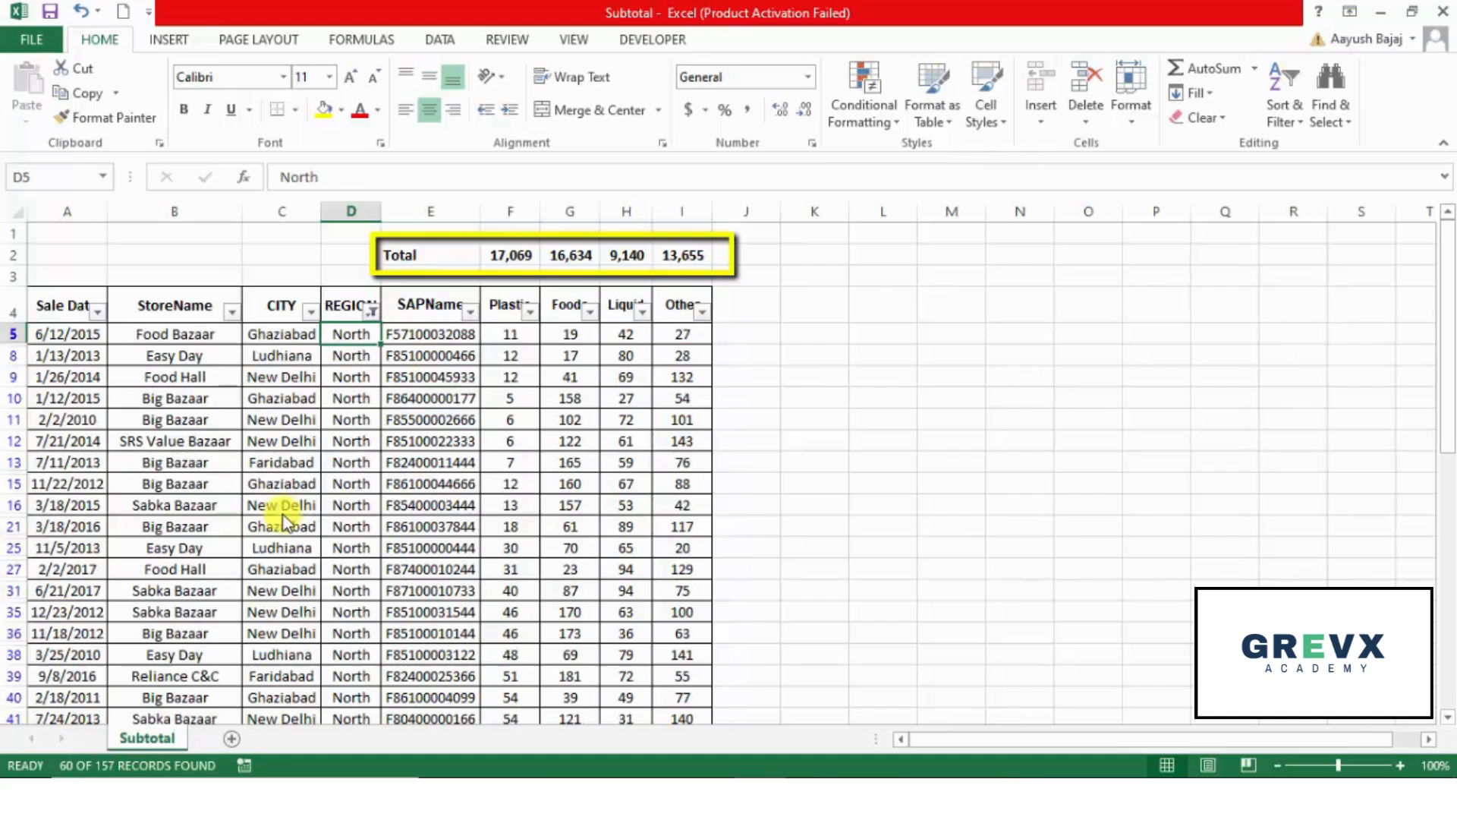
key("Right")
key("Right")
key("Up")
key("Up")
key("Up")
key("ctrl+shift+Right")
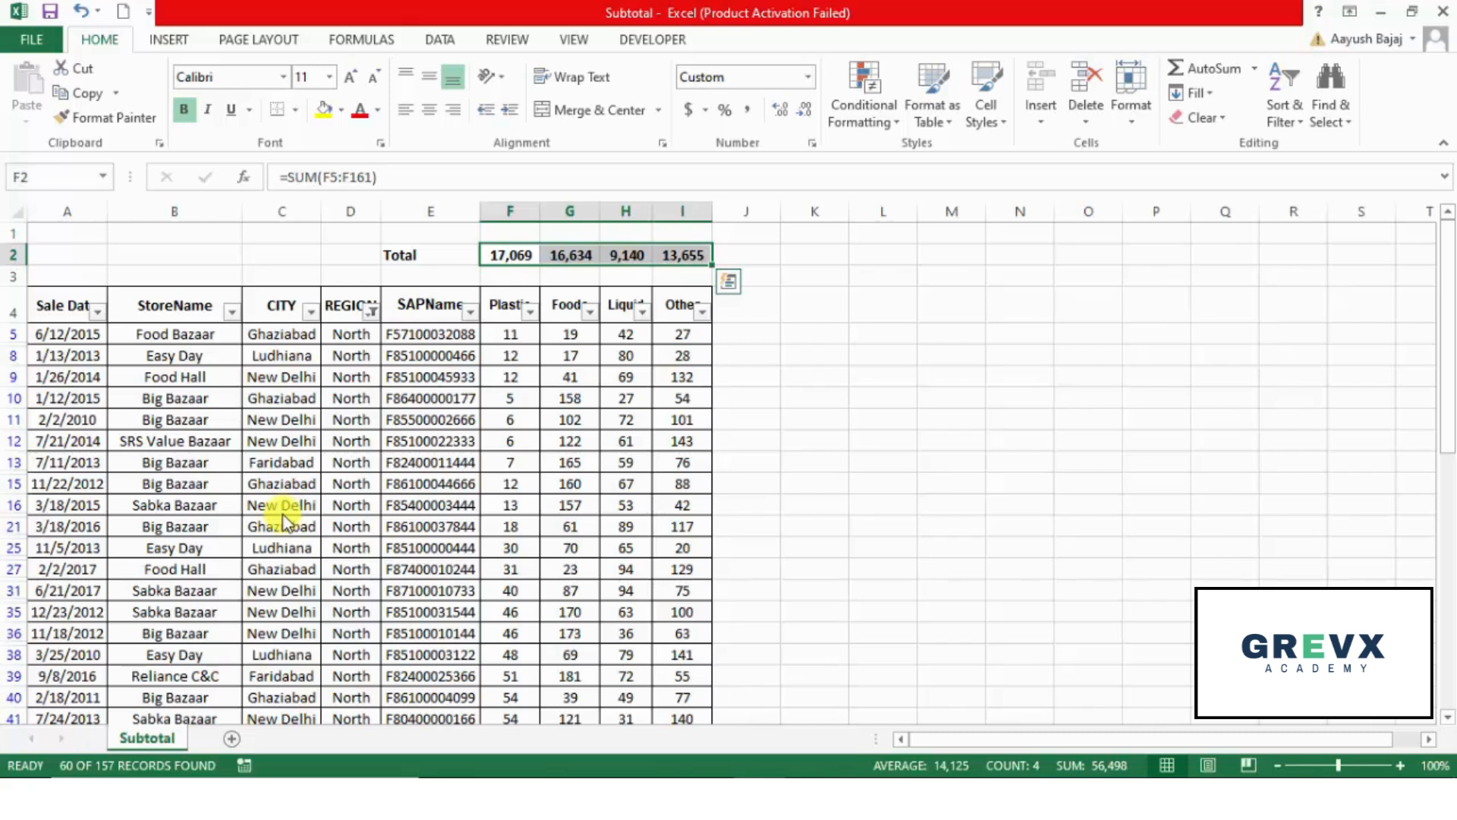
Step: Select the visible Plastic values from F5 down to row 161 and compare their sum with the total in F2
key("Down")
key("Down")
key("Down")
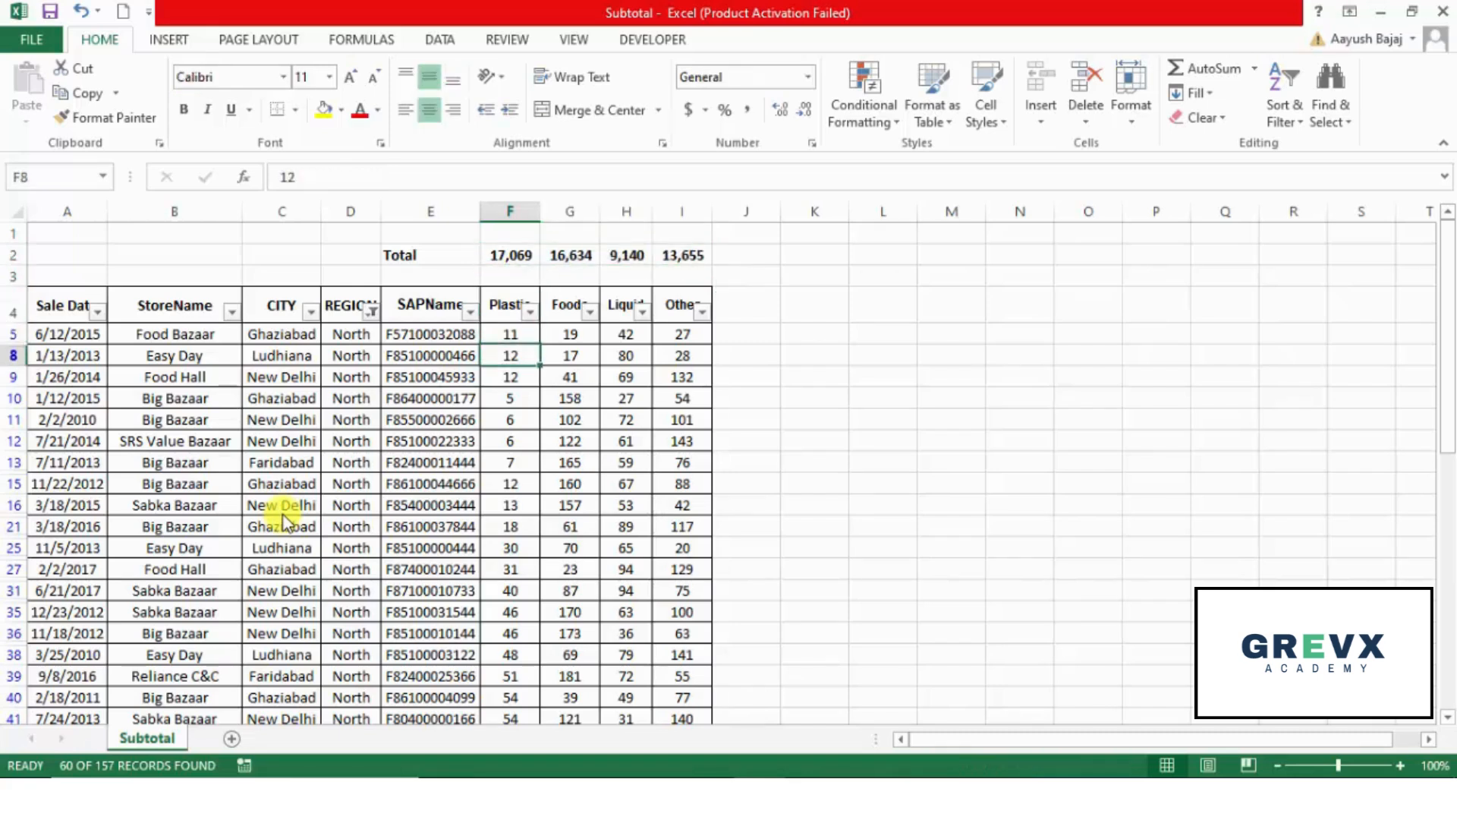
key("ctrl+shift+Down")
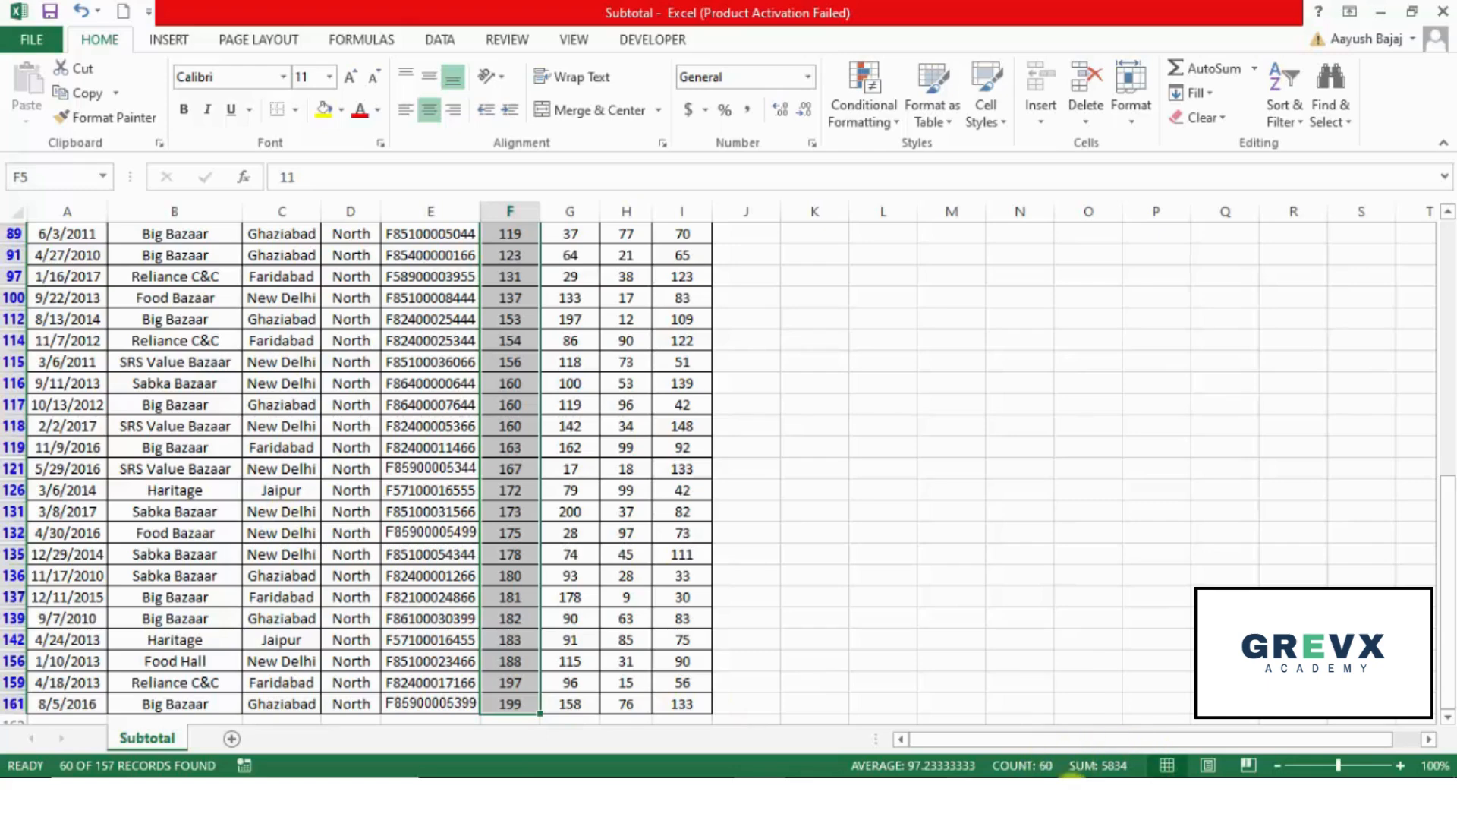
key("Up")
key("Up")
key("Up")
key("Up")
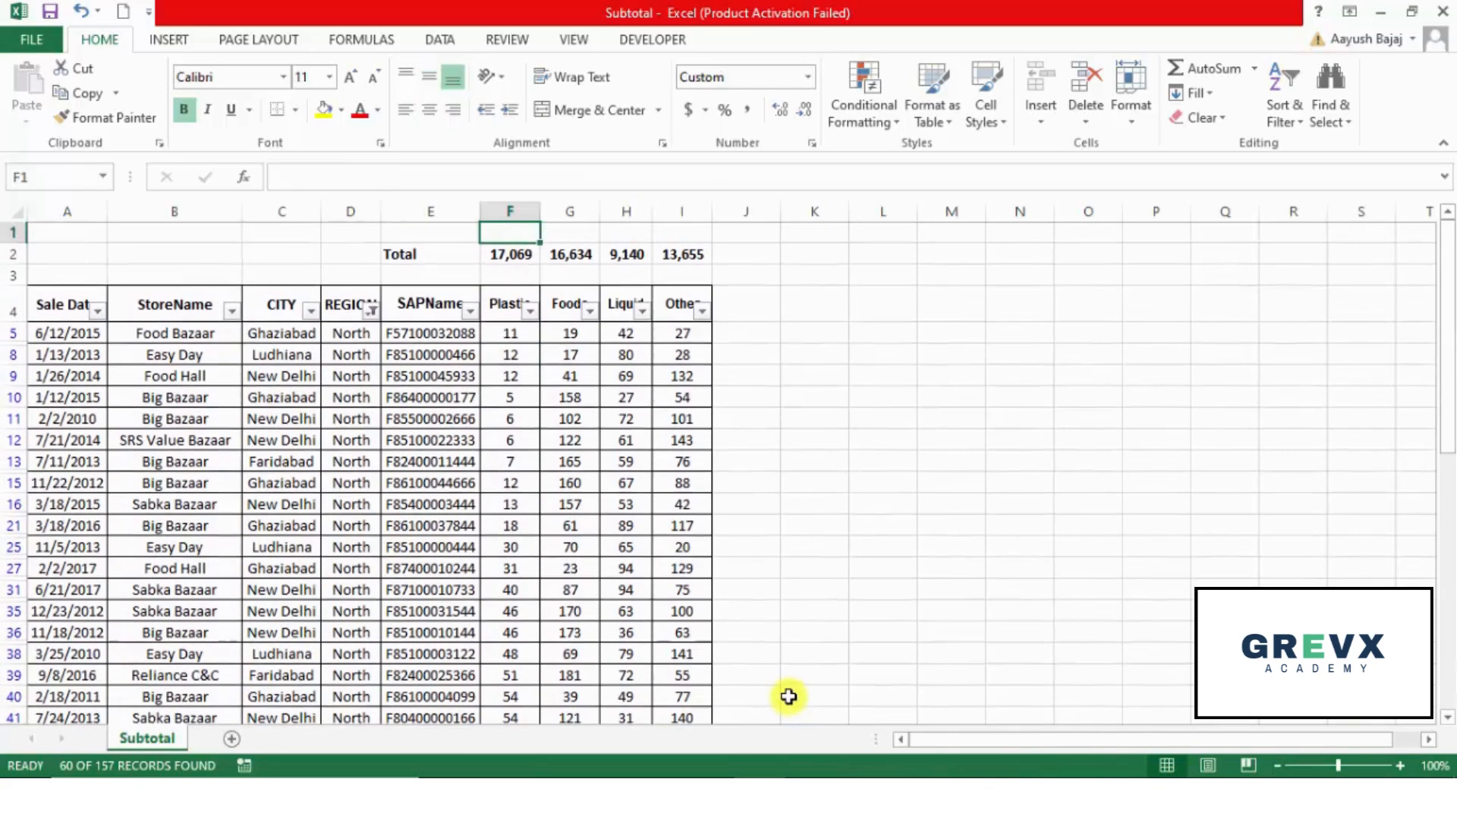
key("Down")
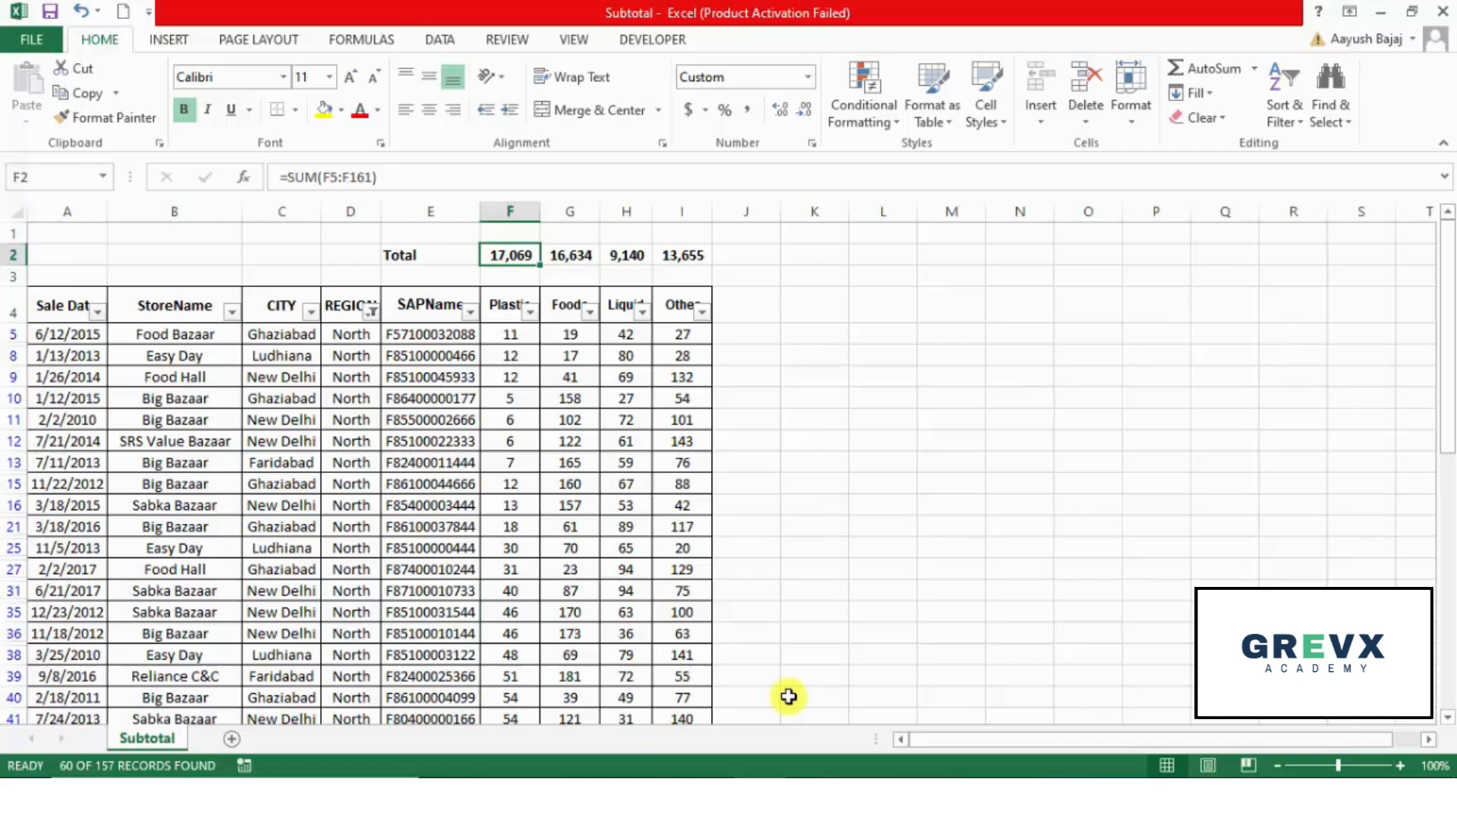
Step: Change the REGION filter to show only the East rows instead of North
key("Down")
key("Down")
key("Left")
key("Left")
key("alt+Down")
key("Down")
key("Down")
key("Down")
key("Down")
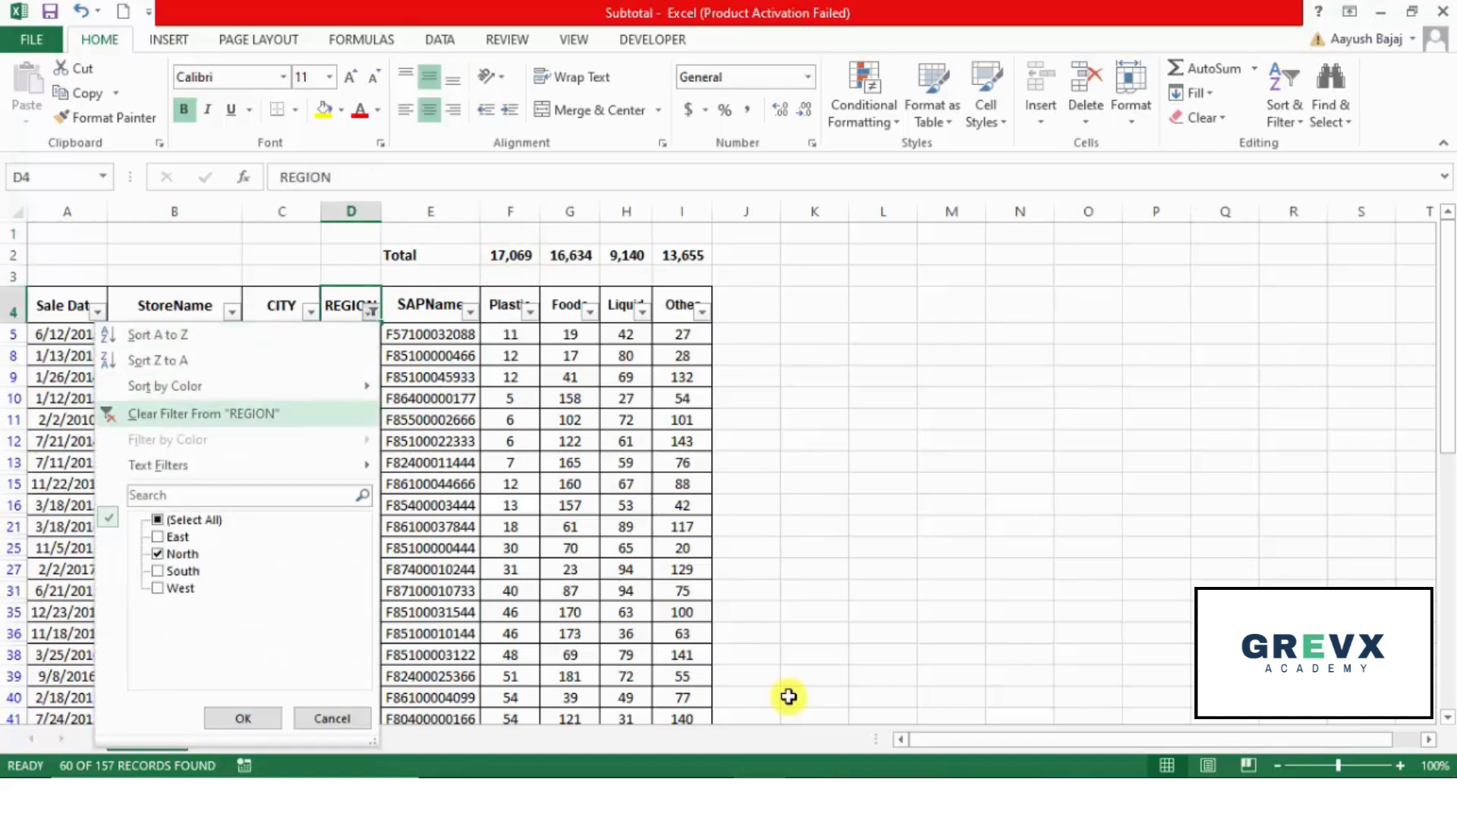
key("Down")
key("Down")
key("Down")
key("space")
key("Down")
key("space")
key("Return")
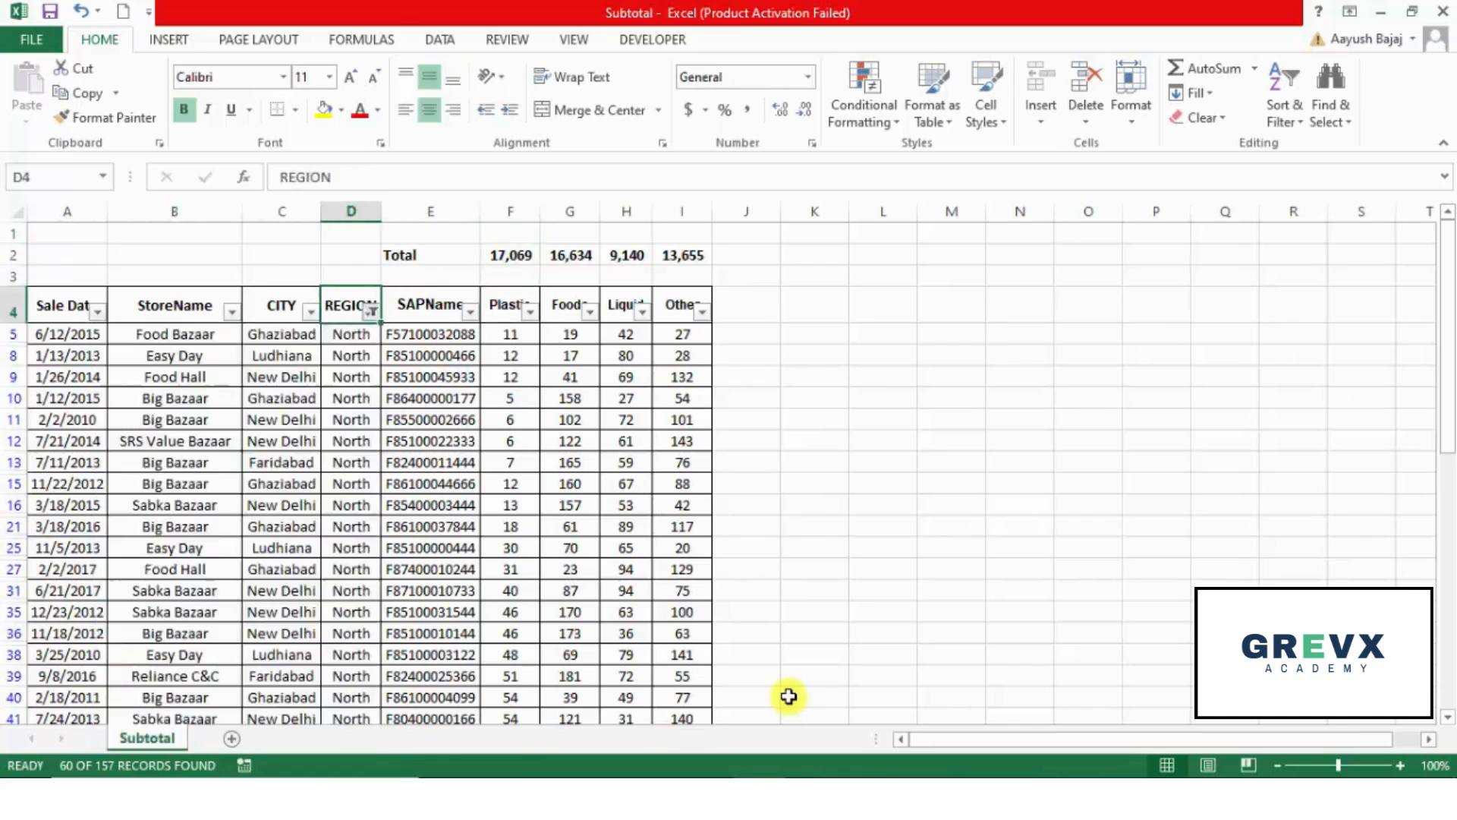
Step: Select all visible Plastic values for the East region and compare their sum with the total in F2
key("Down")
key("Right")
key("Right")
key("ctrl+shift+Down")
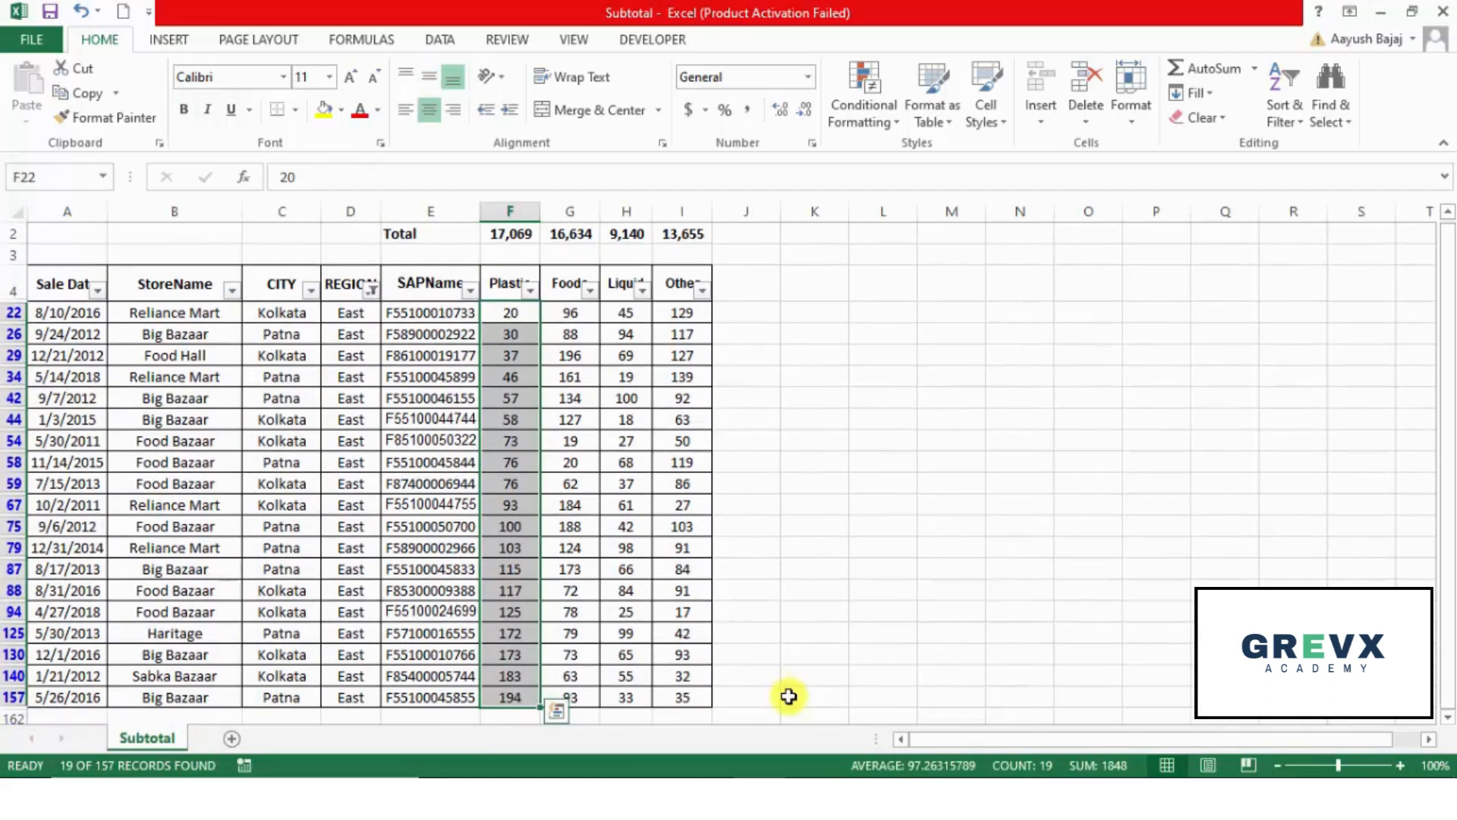
key("ctrl+Up")
key("ctrl+Up")
key("ctrl+Up")
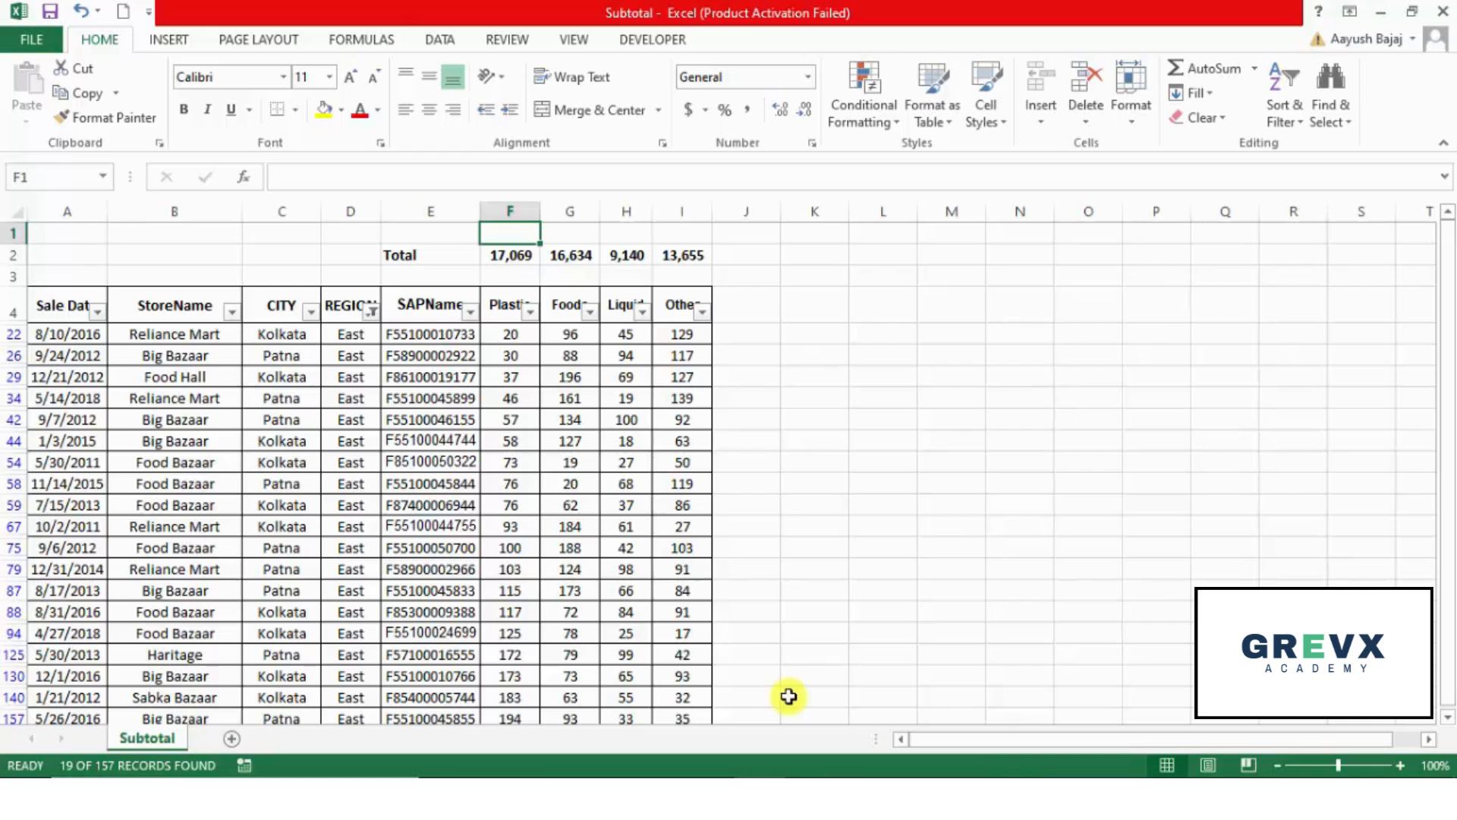
Step: Turn off the filters on the data table so that all rows are shown again
key("Left")
key("Left")
key("Down")
key("Down")
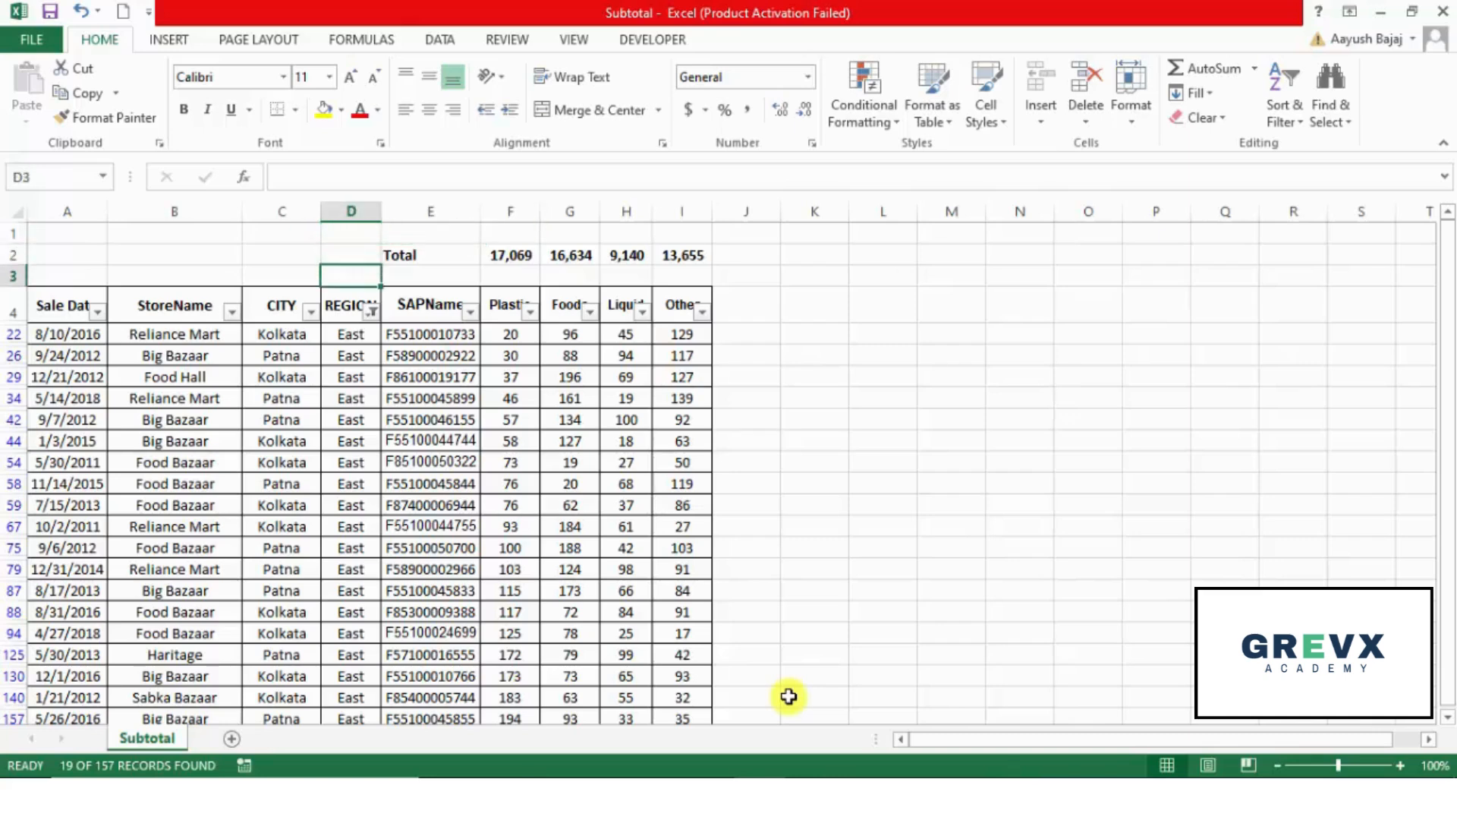
key("Down")
key("ctrl+shift+l")
Step: Enter the label Subtotal in E1, directly above the Total label
key("Up")
key("Up")
key("Up")
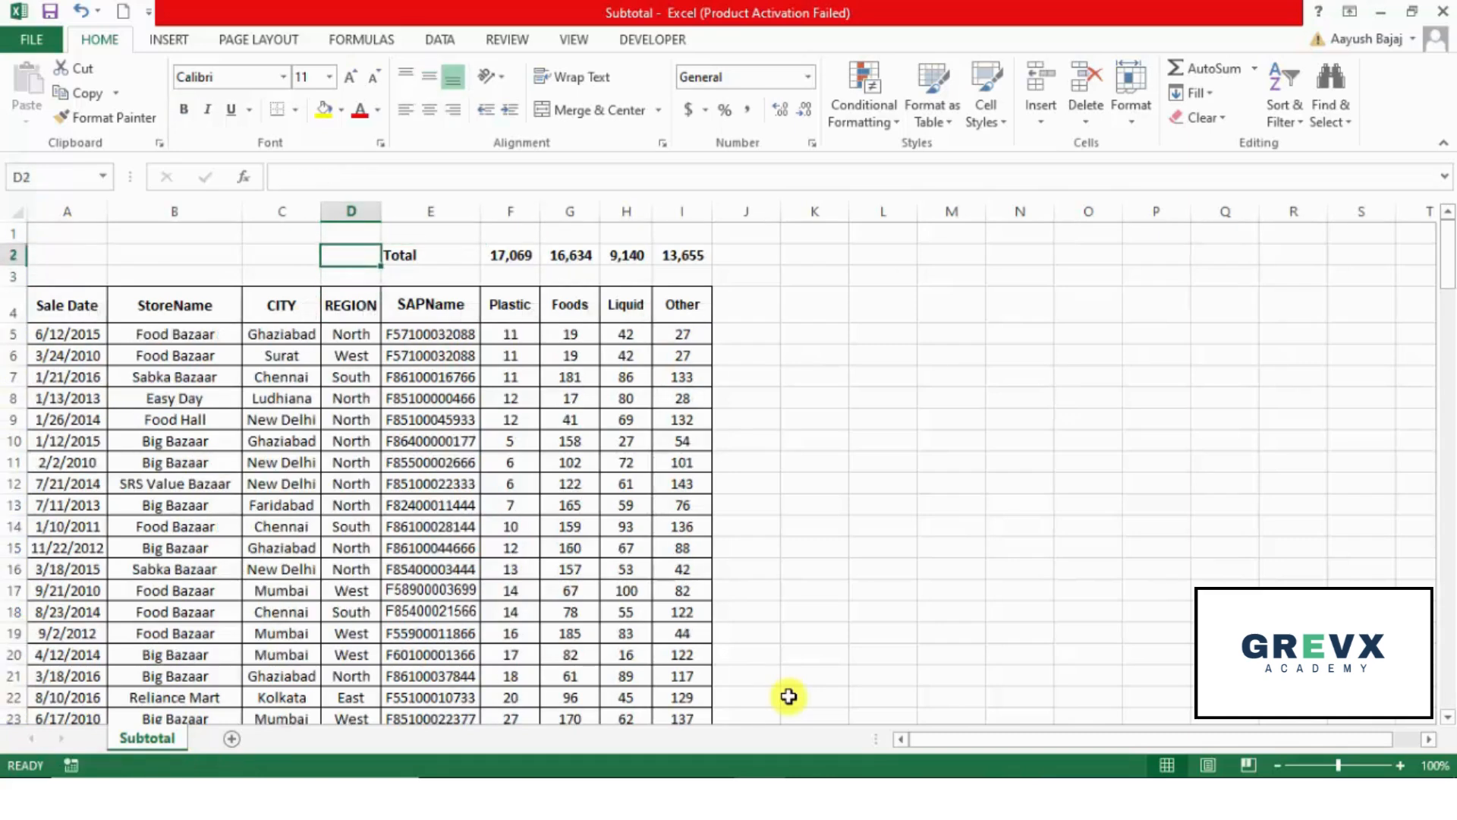
key("Right")
type("Subtotal")
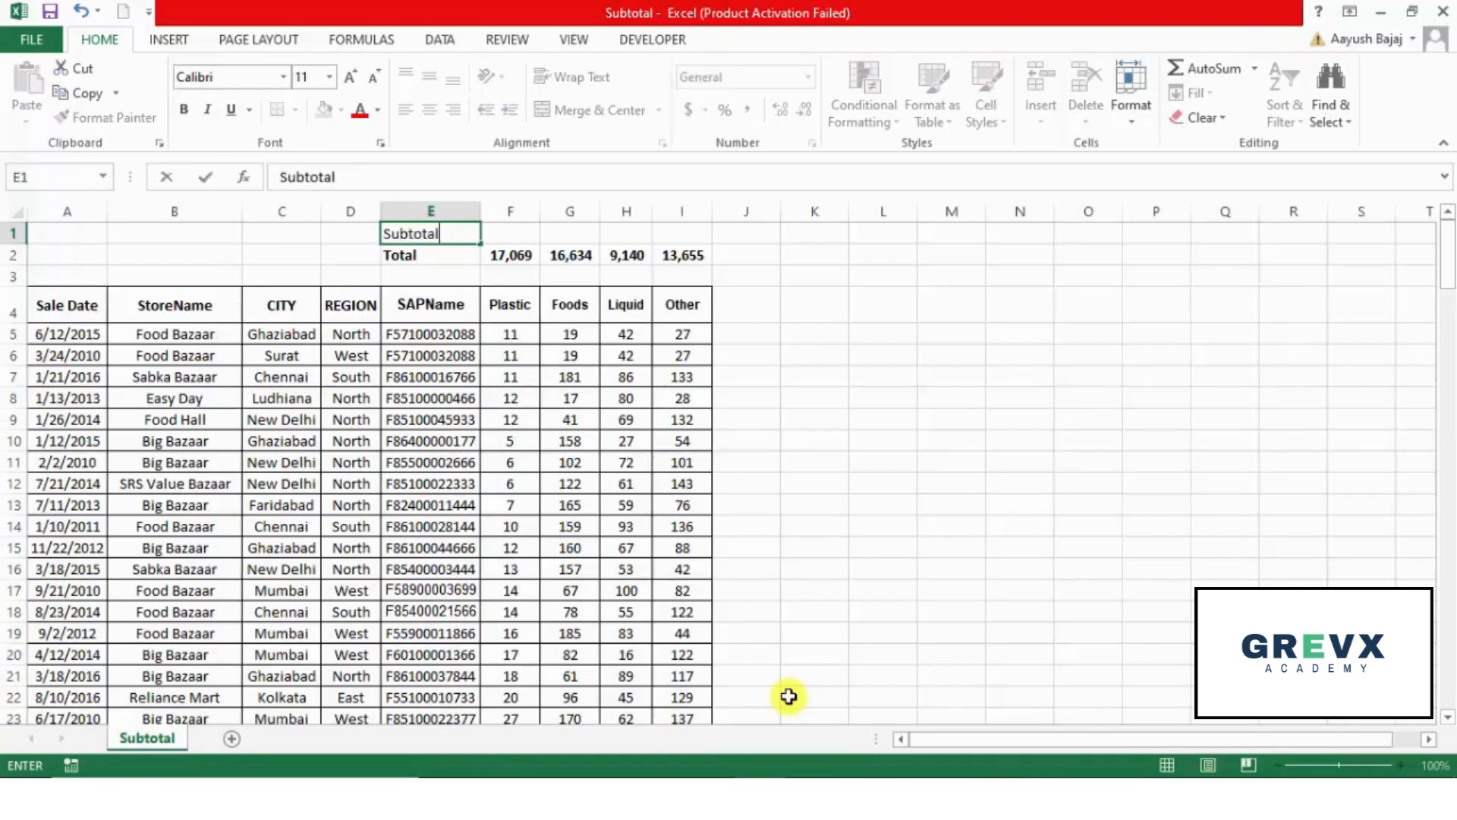
key("Tab")
Step: Enter the formula =SUBTOTAL(9,F5:F161) in F1 to sum the Plastic column
type("=sub")
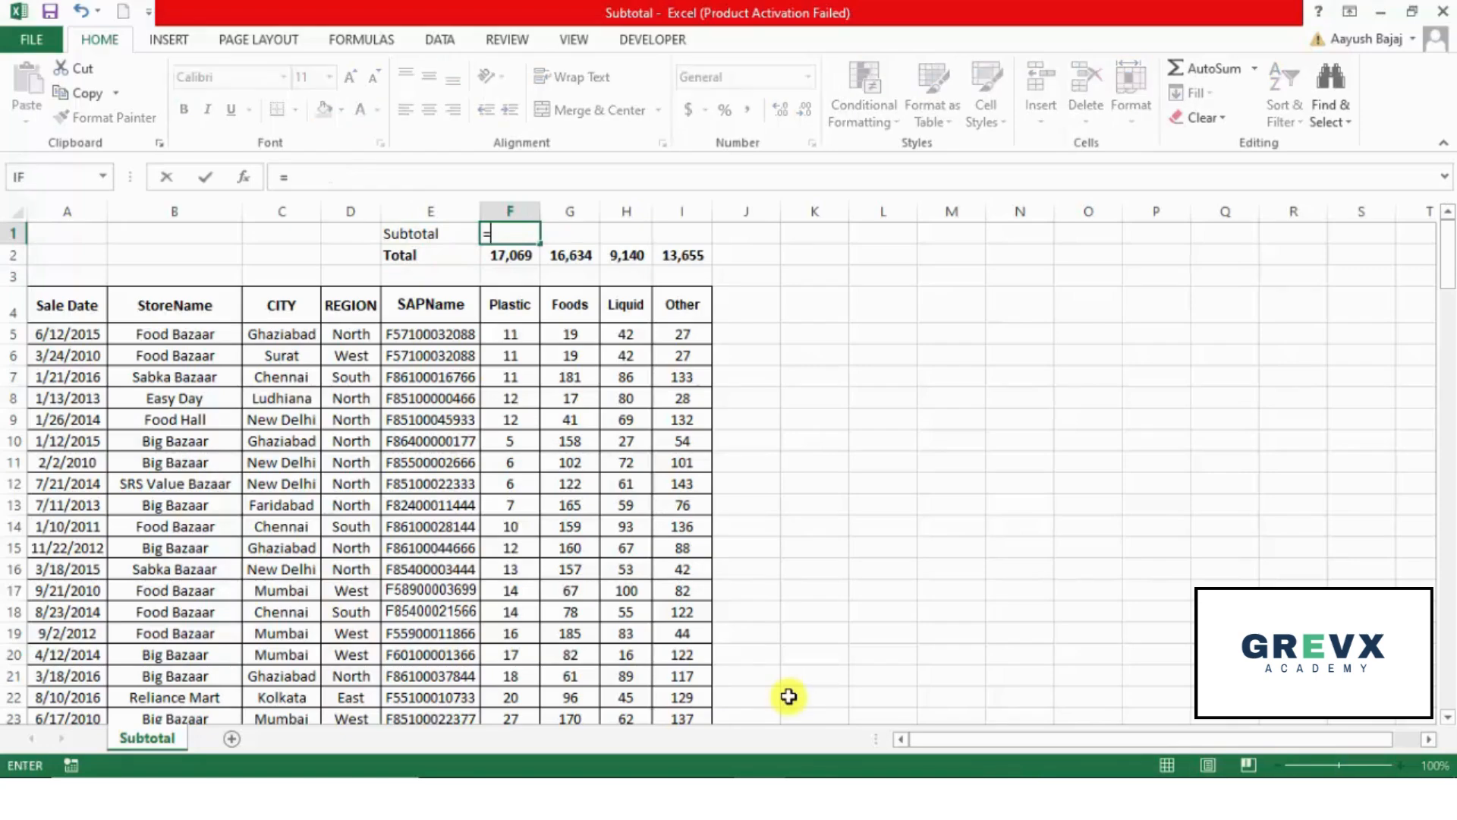
type("t")
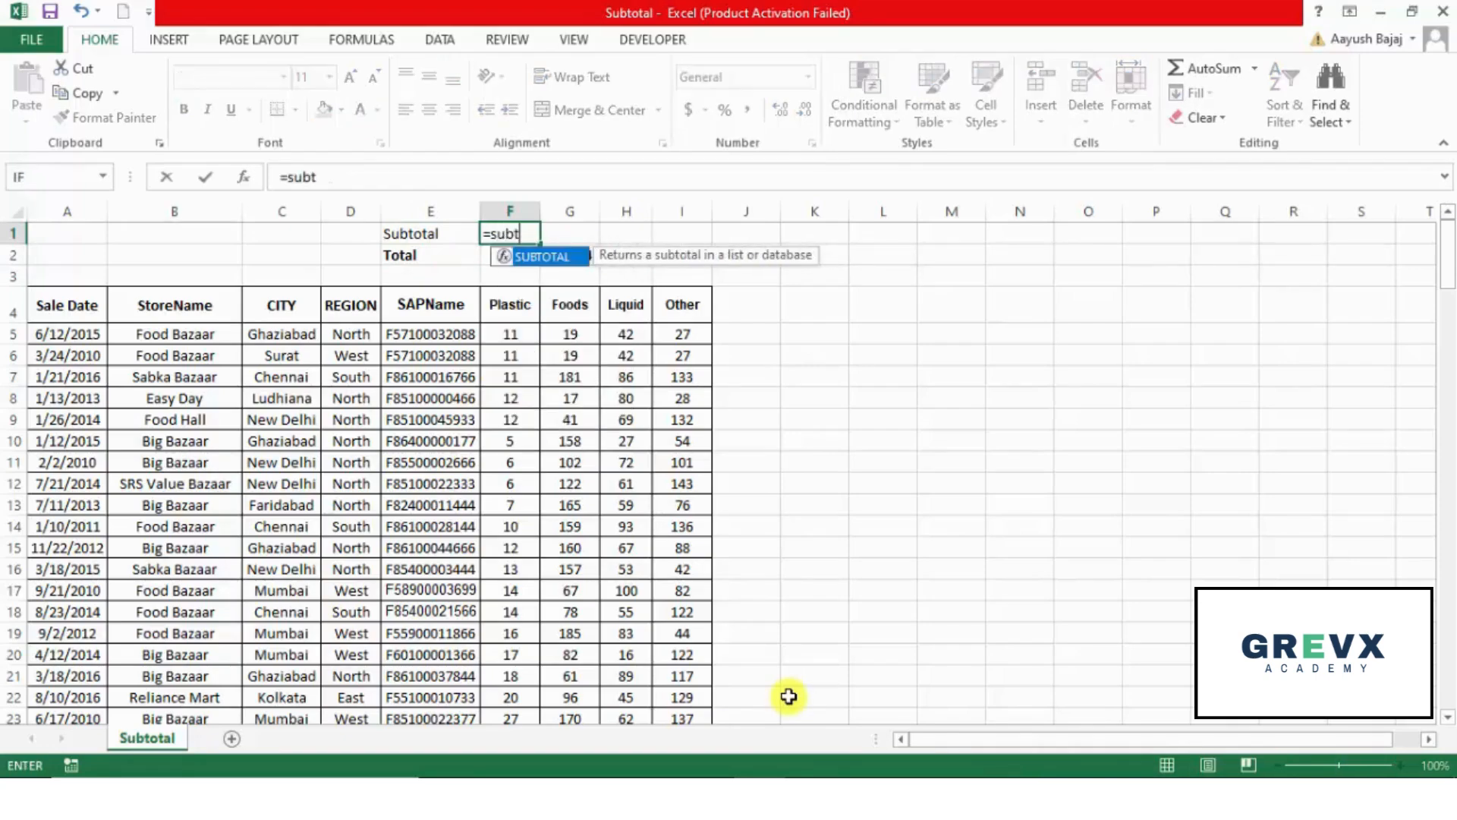
key("Tab")
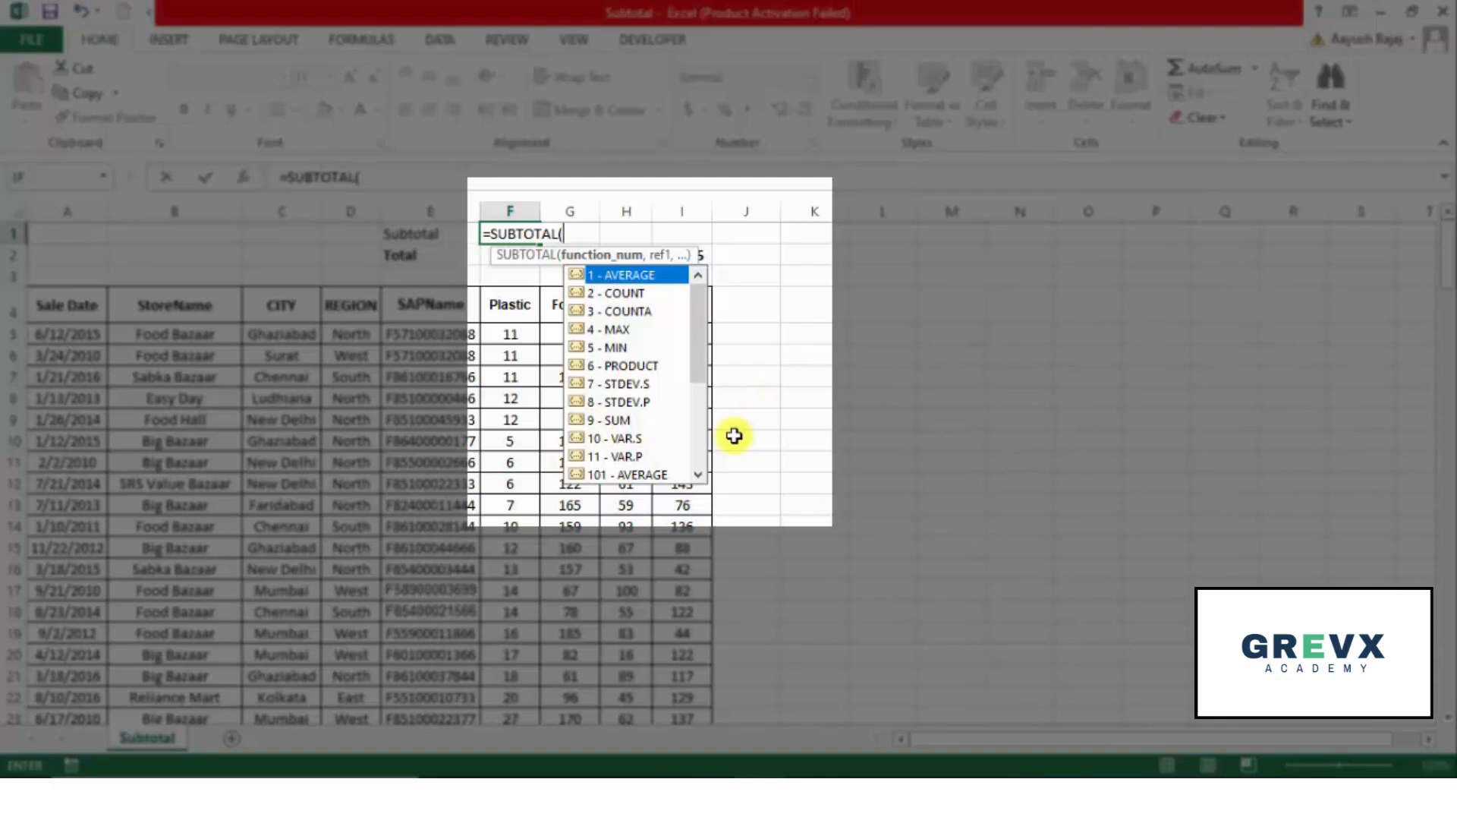
type("9,")
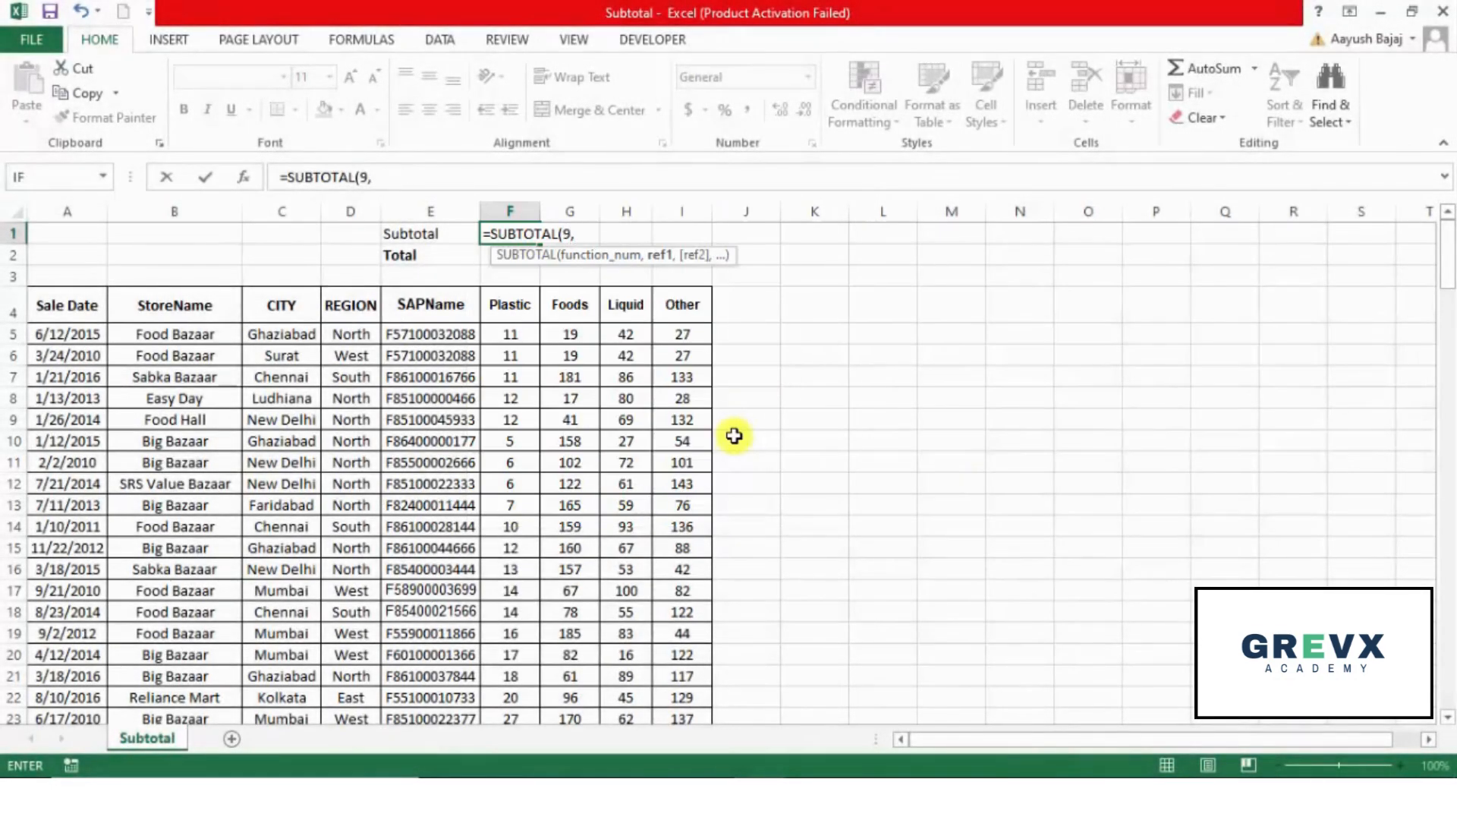
key("Down")
key("Down")
key("Down")
key("Down")
key("ctrl+shift+Down")
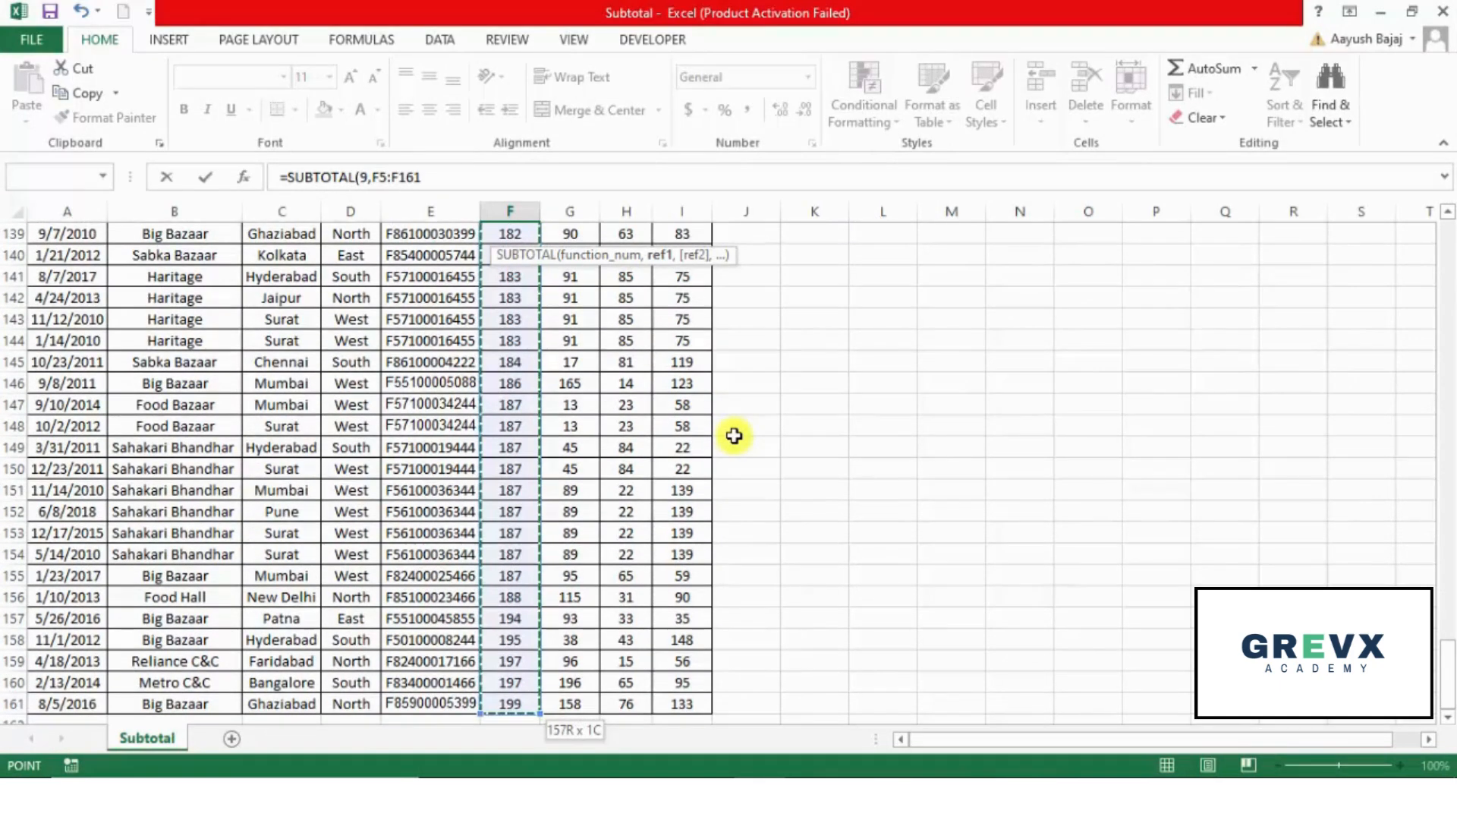
key("Return")
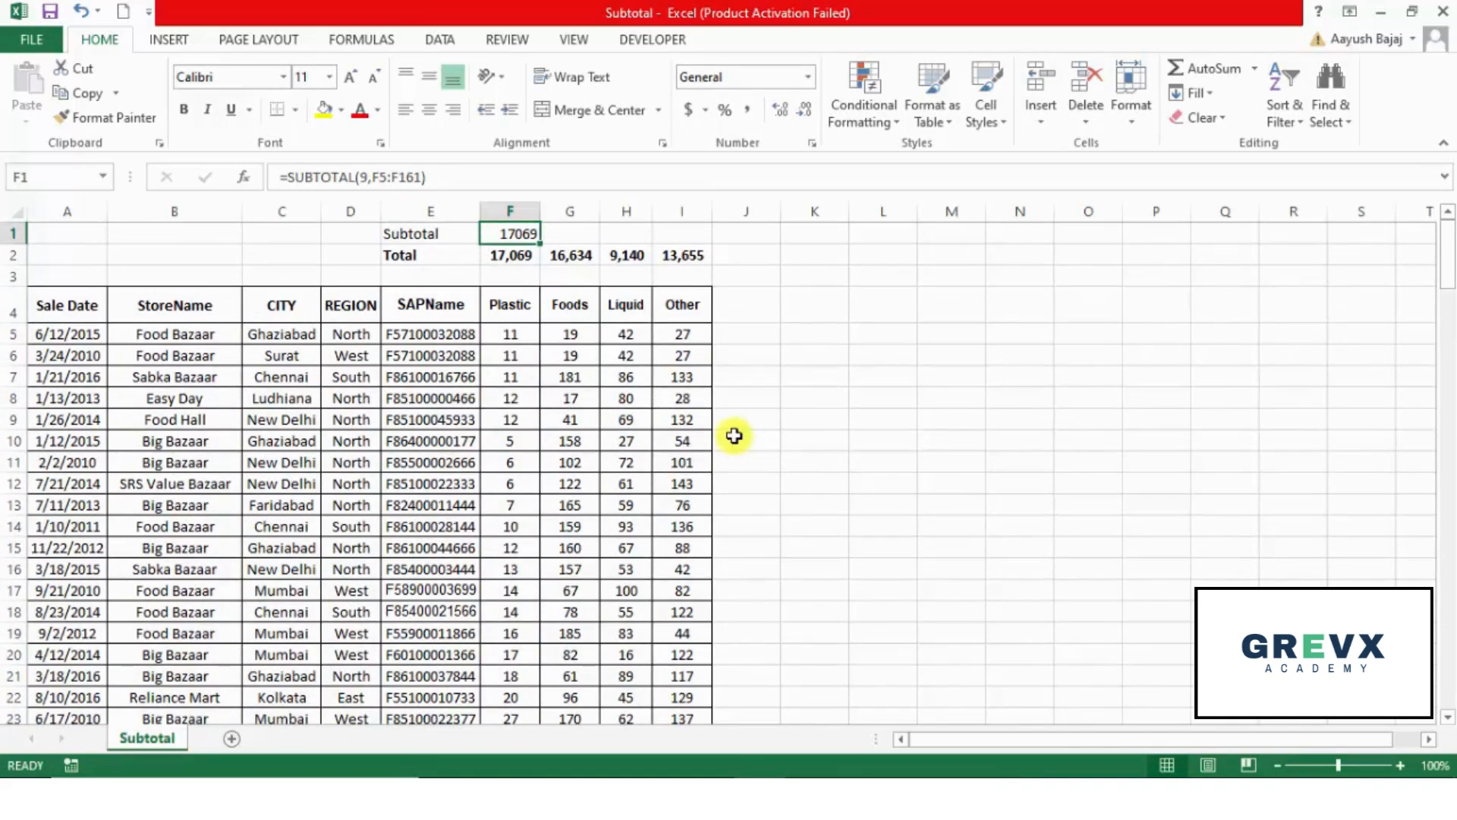
Step: Copy the SUBTOTAL formula from F1 across to I1 for the Foods, Liquid and Other columns
key("ctrl+c")
key("shift+Right")
key("shift+Right")
key("shift+Right")
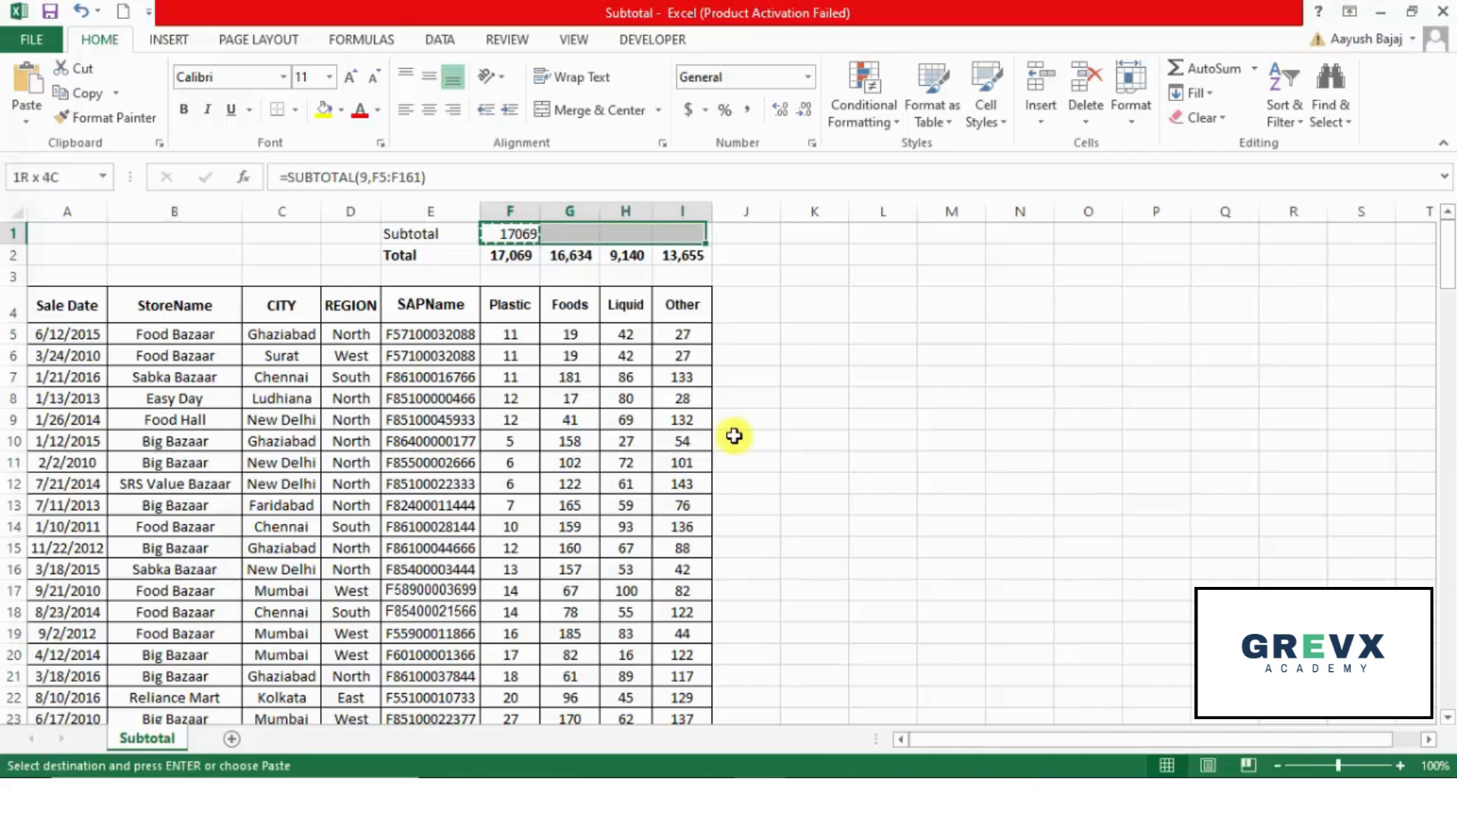
key("Return")
Step: Copy the totals in F2:I2 and paste only their formats onto the subtotals in F1:I1
key("Down")
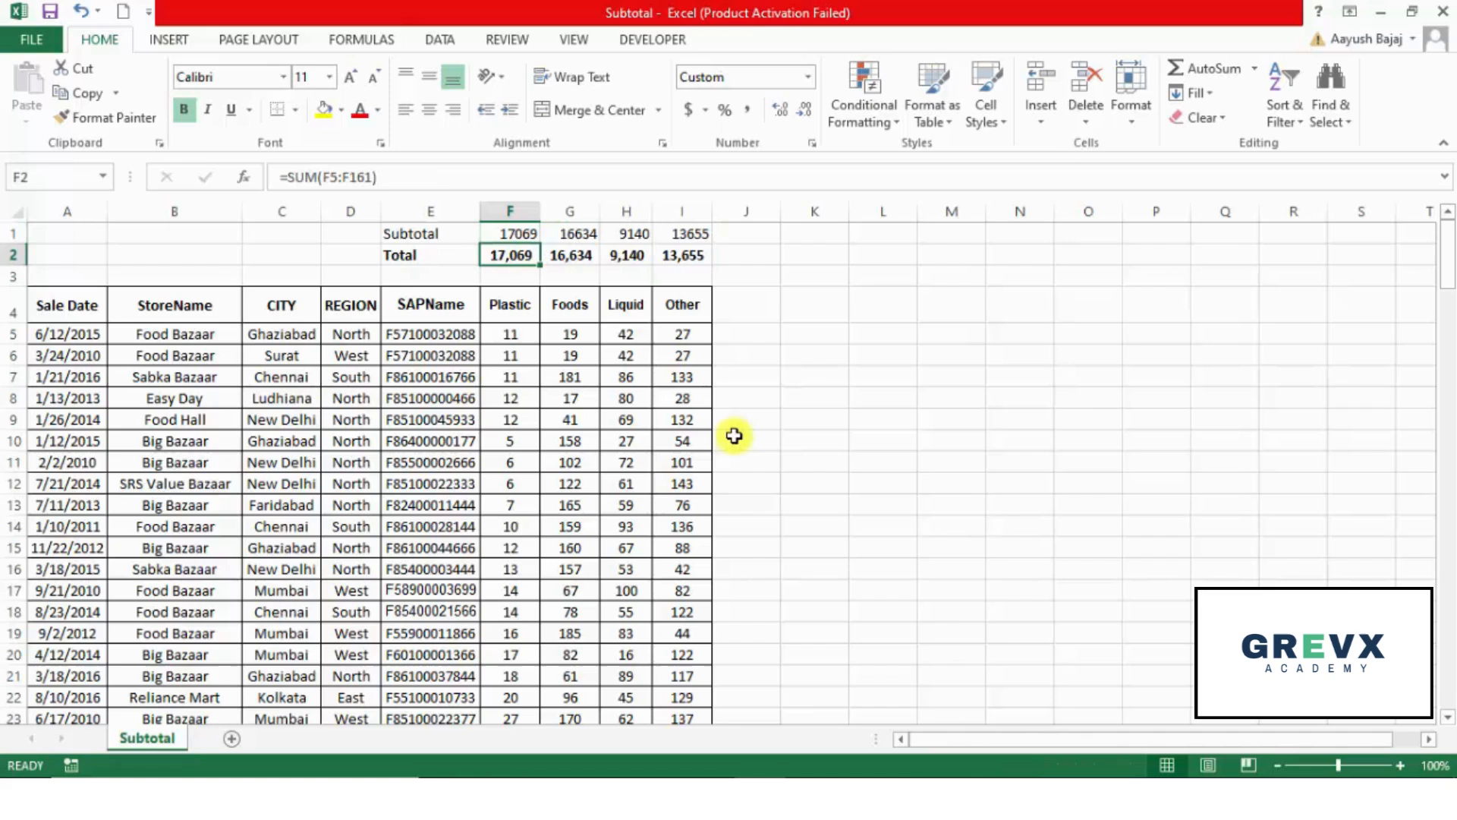
key("ctrl+c")
key("shift+Right")
key("shift+Right")
key("shift+Right")
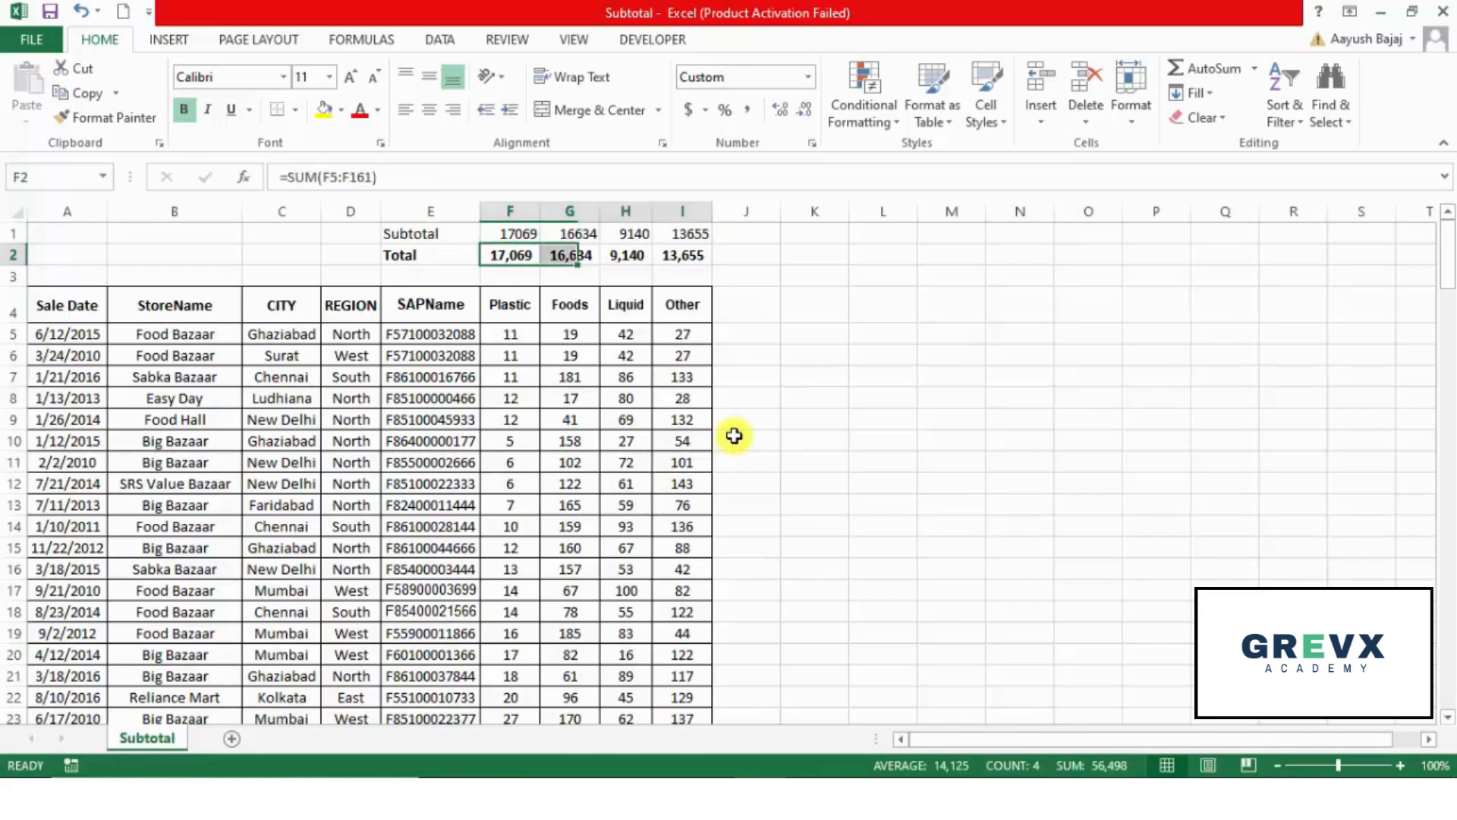
key("Return")
key("ctrl+c")
key("Up")
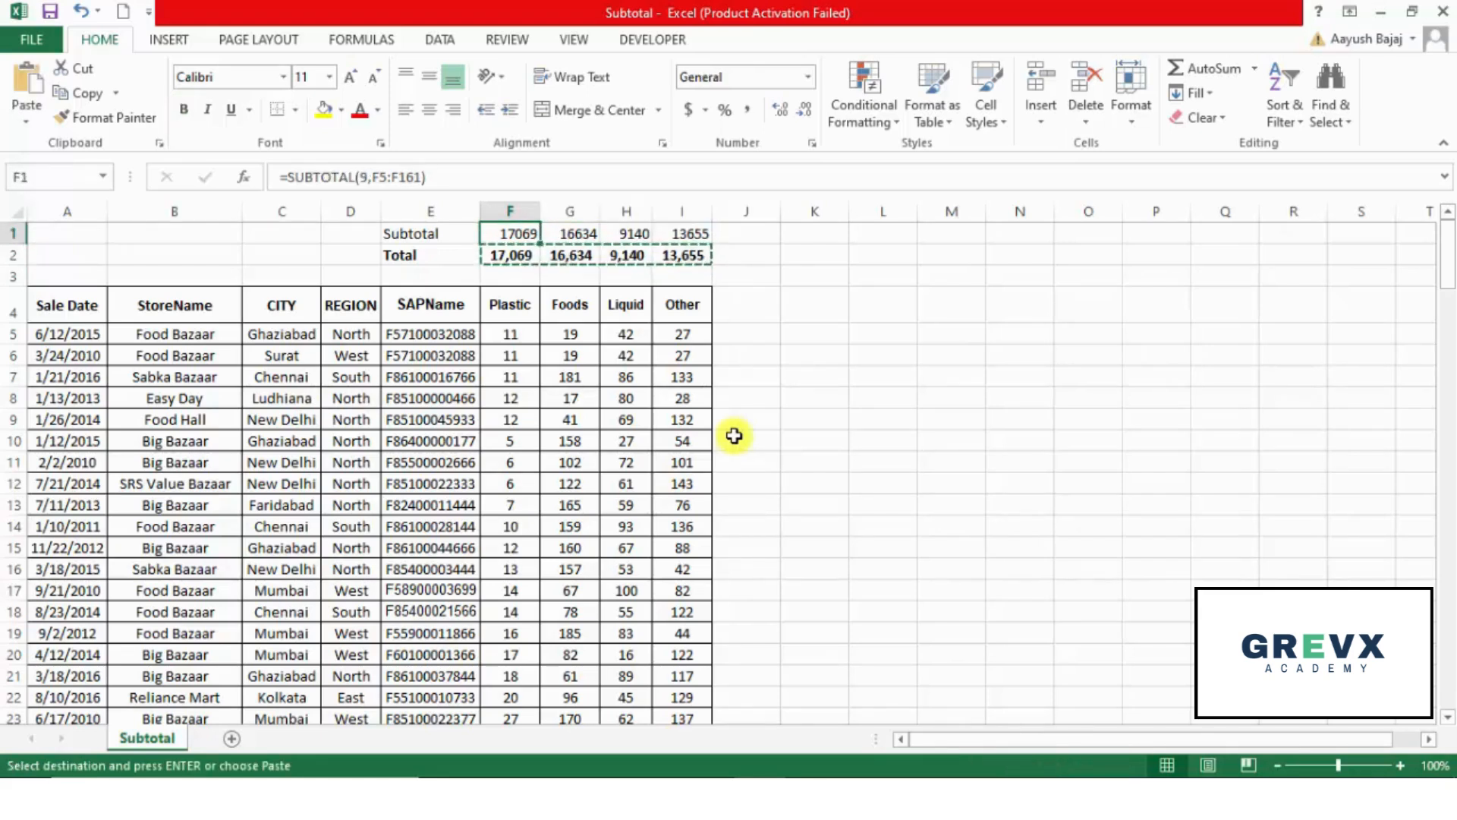
key("shift+Right")
key("shift+Right")
key("shift+Right")
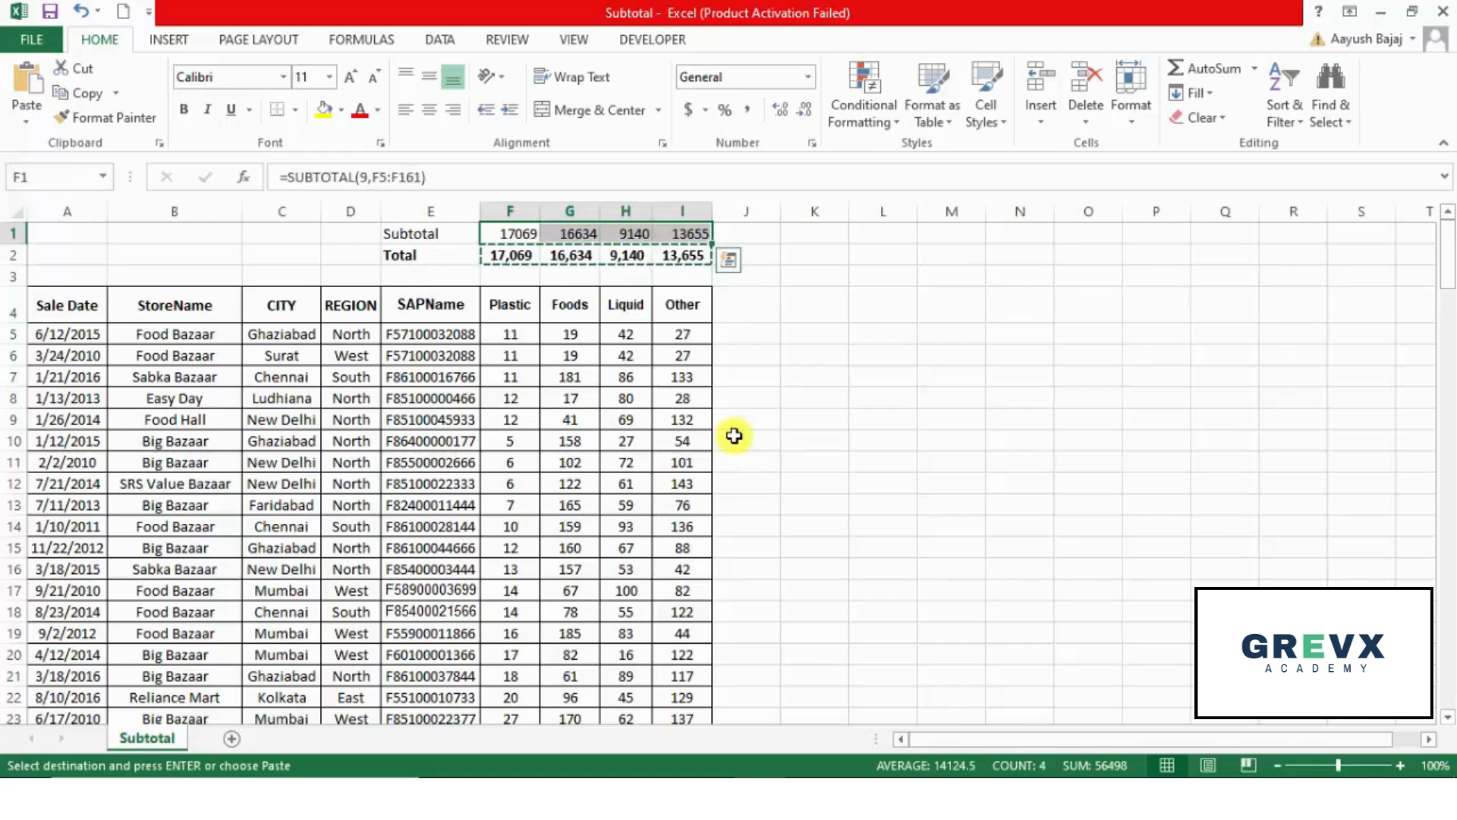
key("alt")
key("e")
key("s")
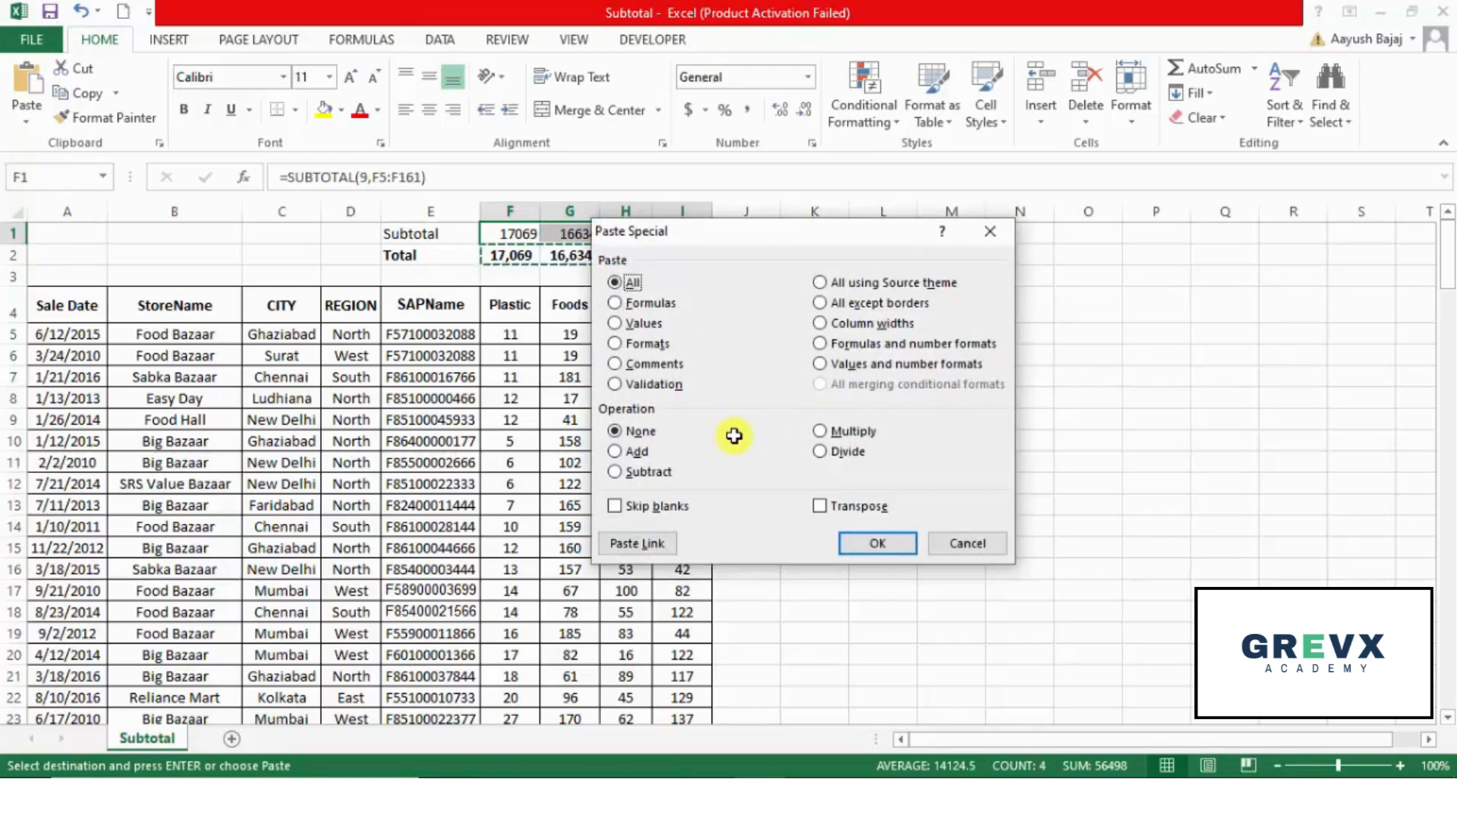
key("t")
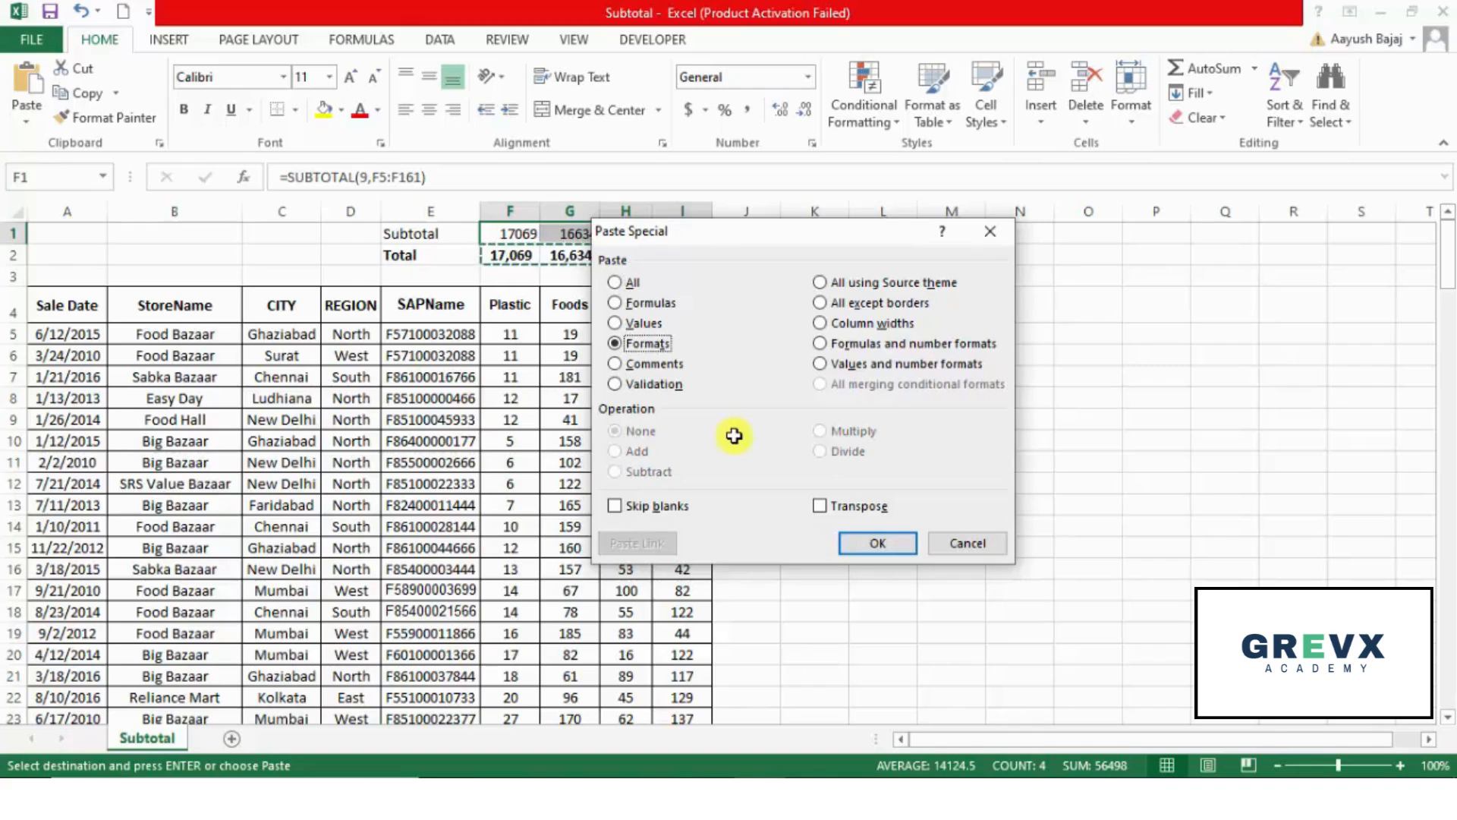
key("Return")
key("Escape")
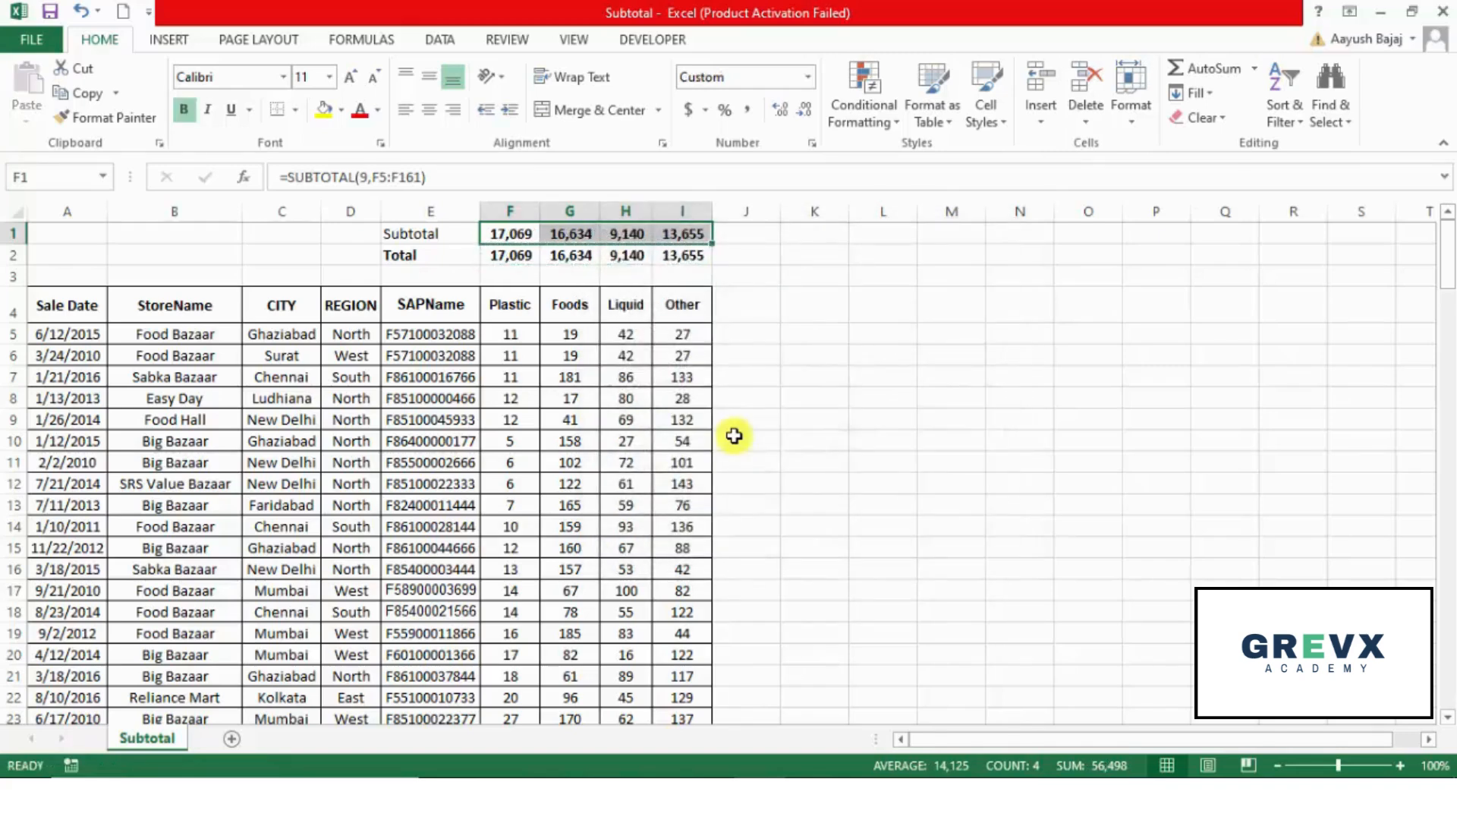
Step: Make the Subtotal label in E1 bold
key("Left")
key("ctrl+b")
key("Left")
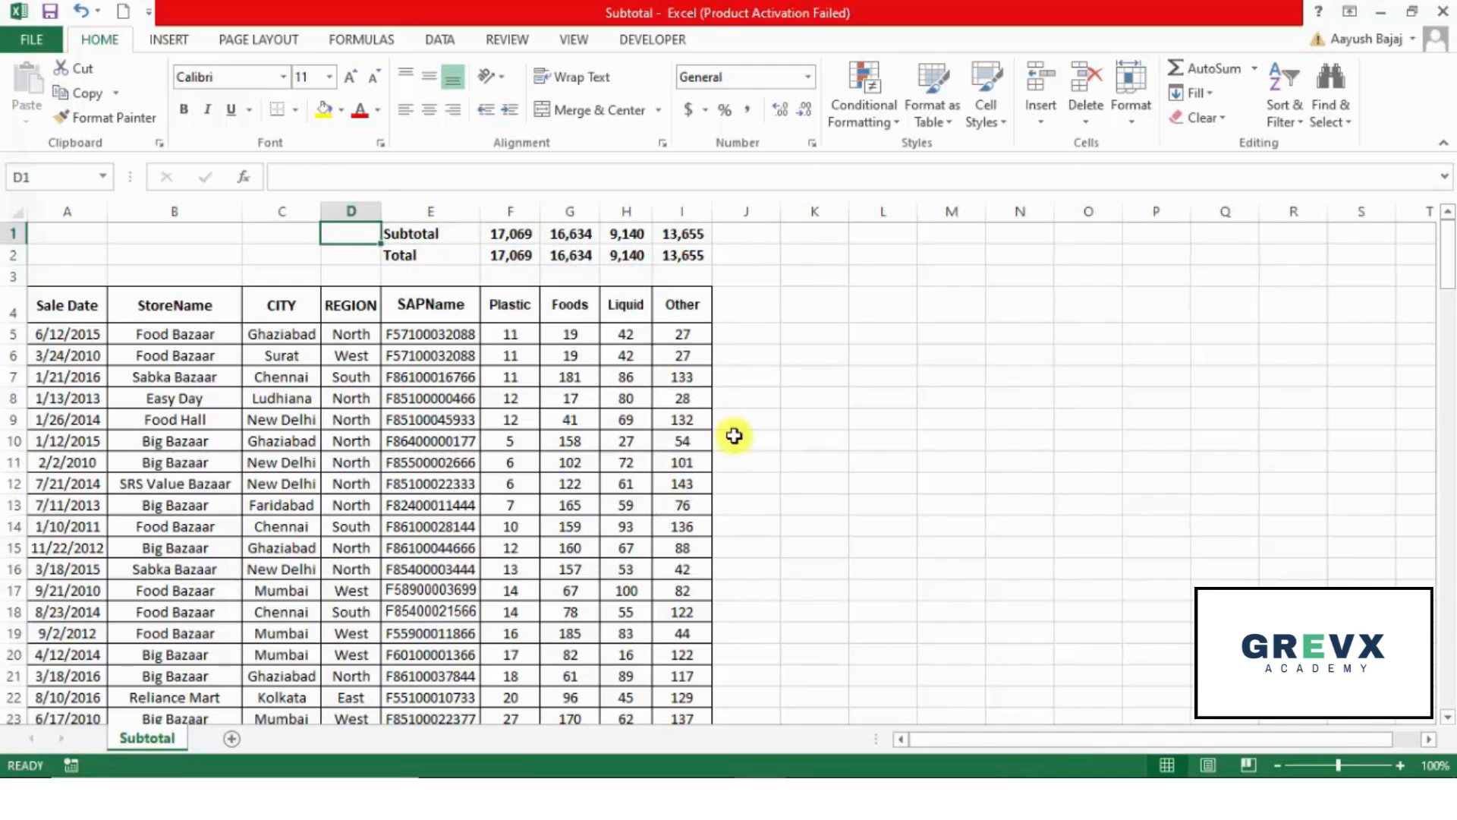
Step: Turn on filtering for the whole store sales table with headers in row 4
key("Down")
key("Down")
key("Down")
key("Down")
key("Down")
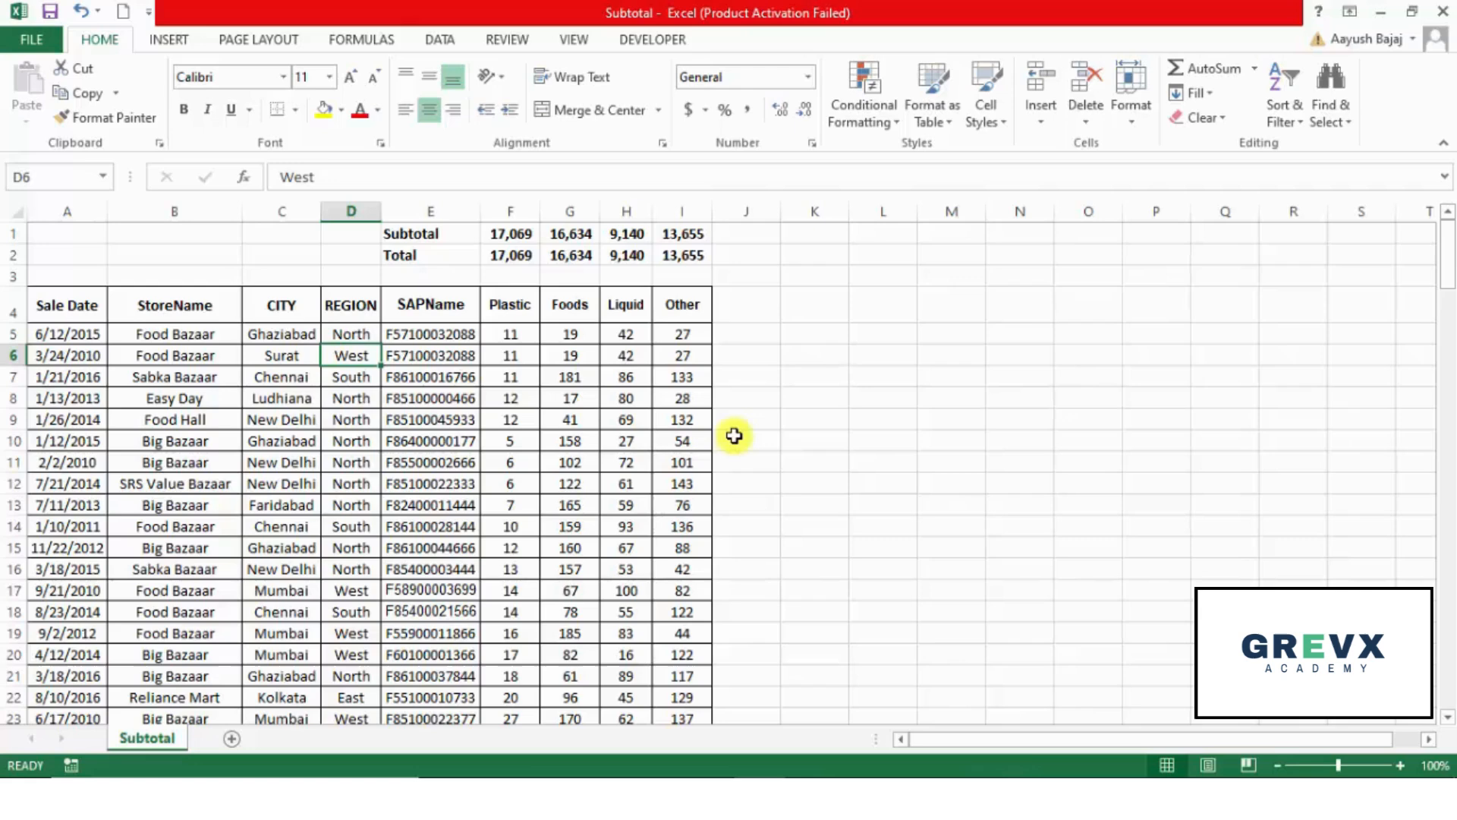
key("ctrl+a")
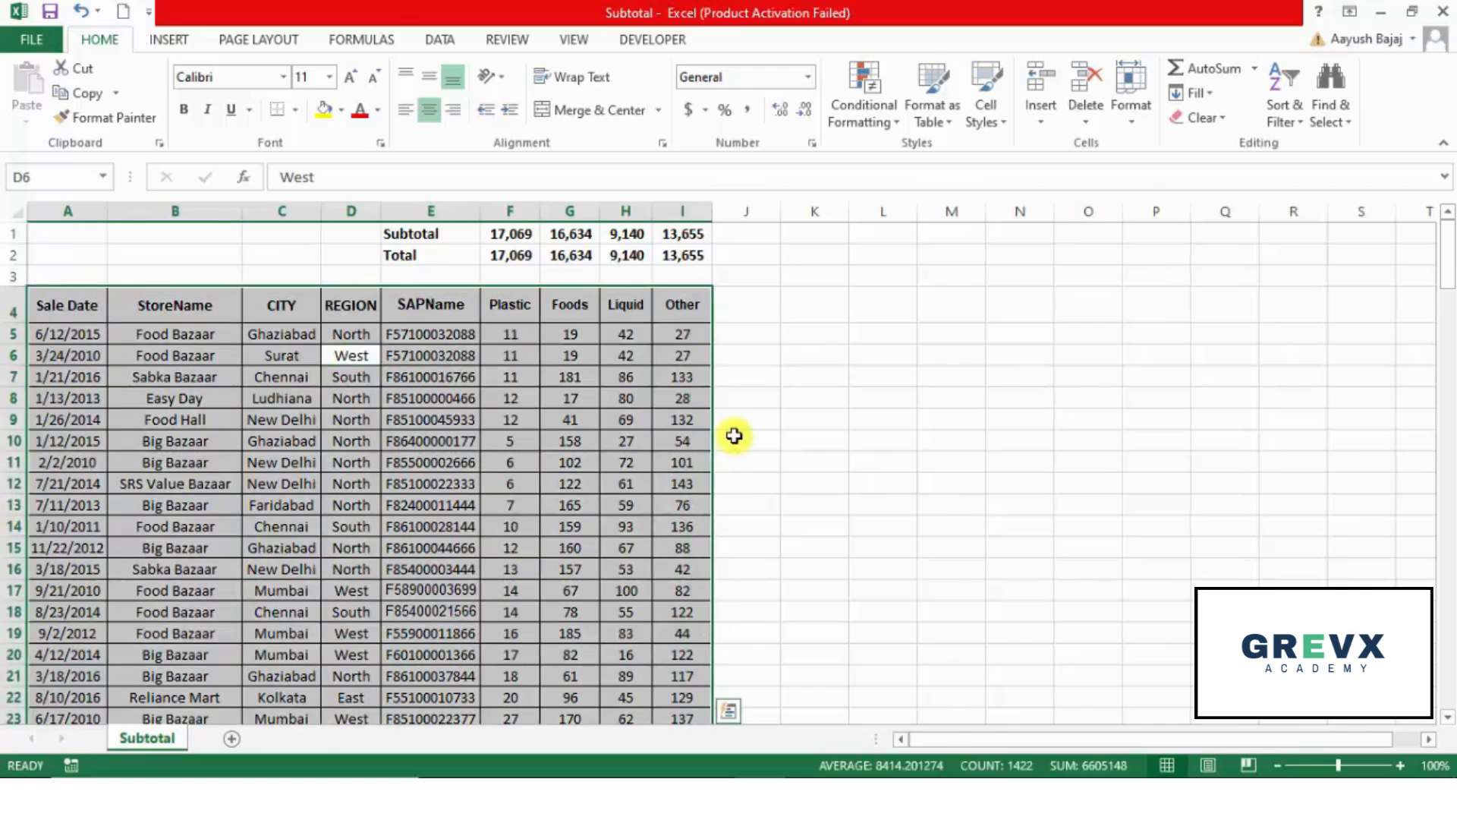
key("ctrl+shift+l")
Step: Filter the REGION column to show only North
key("Up")
key("Up")
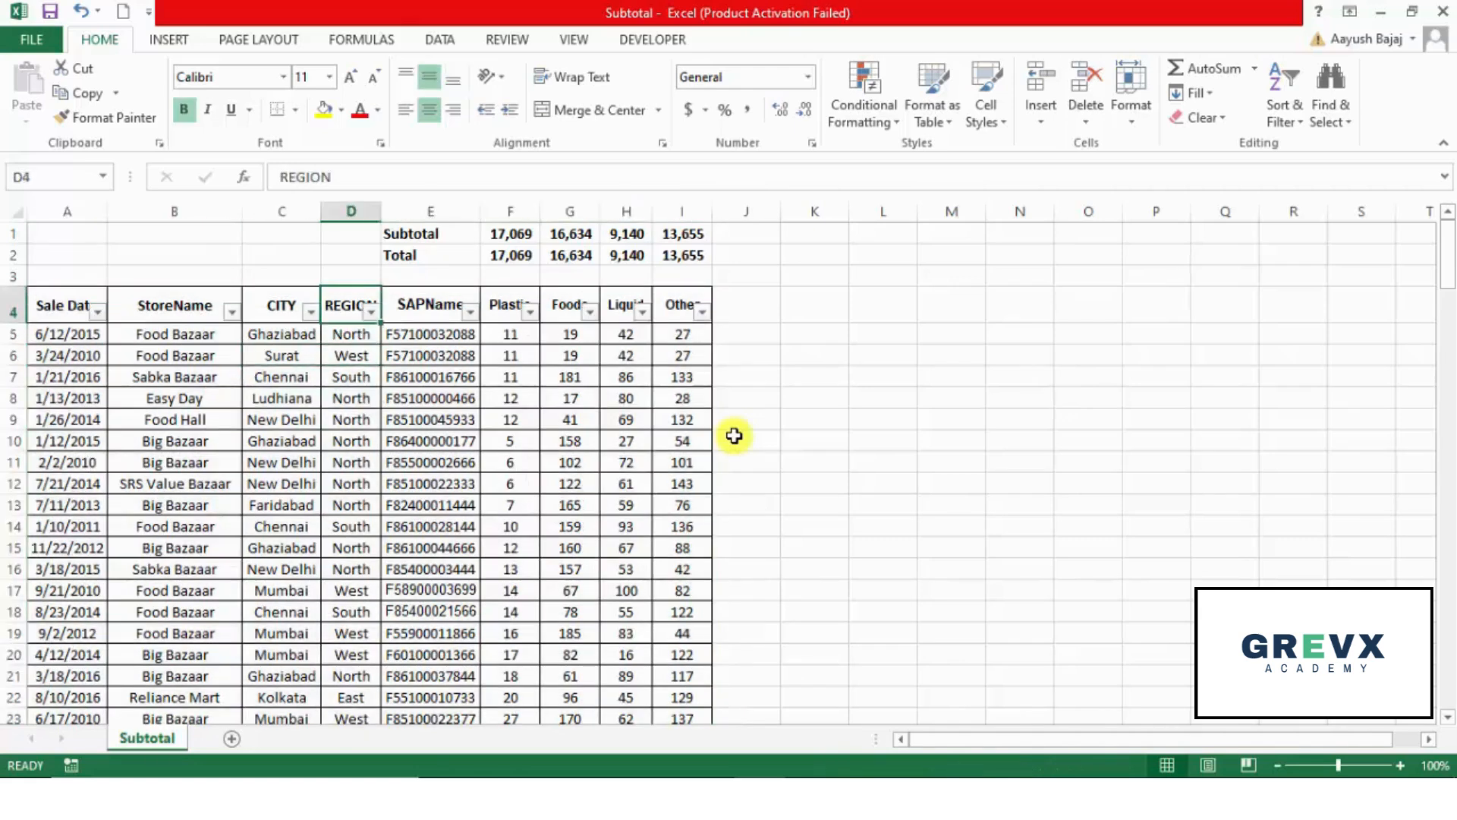
key("alt+Down")
key("Down")
key("Down")
key("Down")
key("Down")
key("Down")
key("Down")
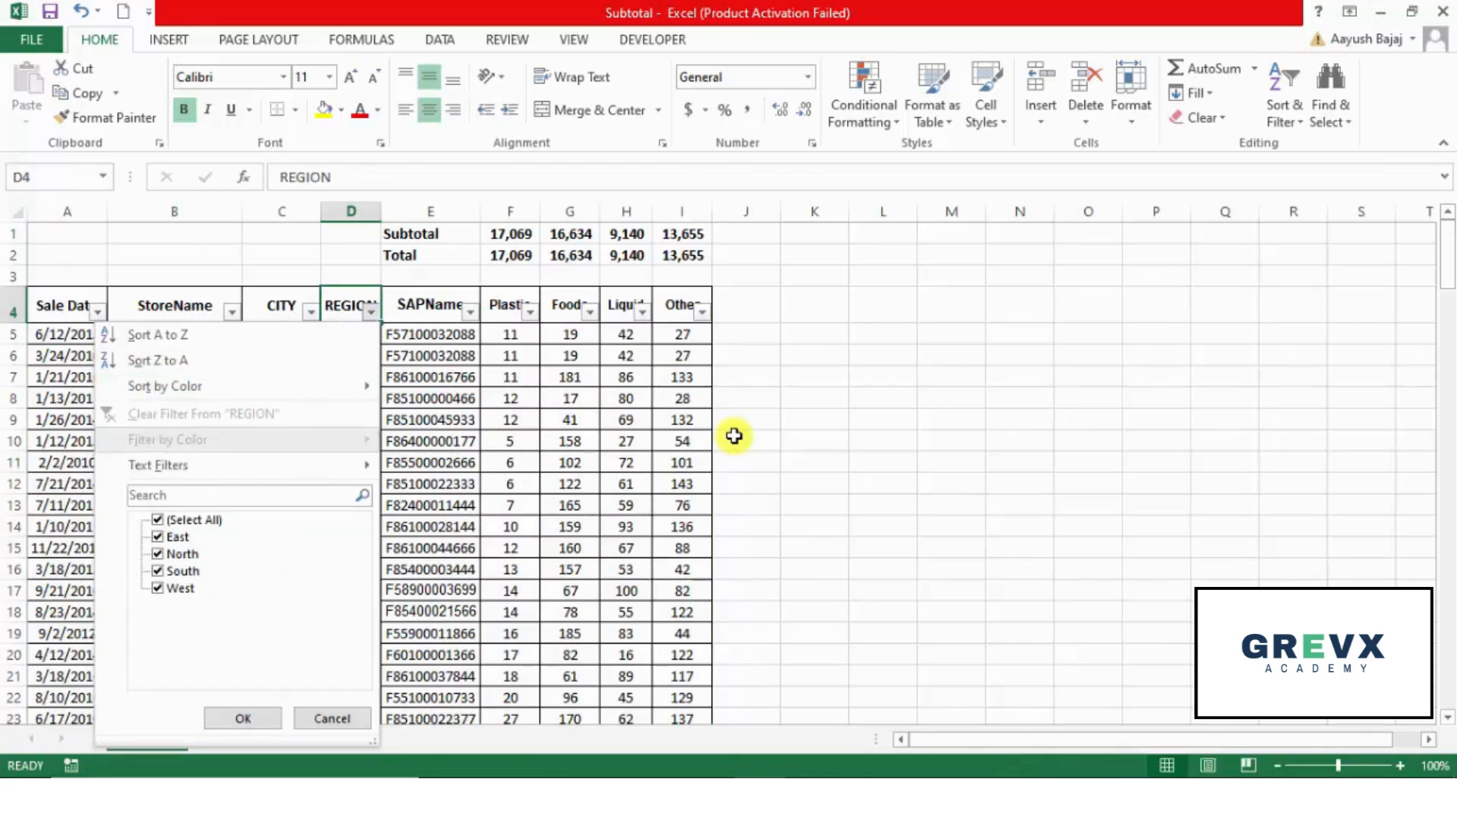
key("space")
key("Down")
key("Down")
key("space")
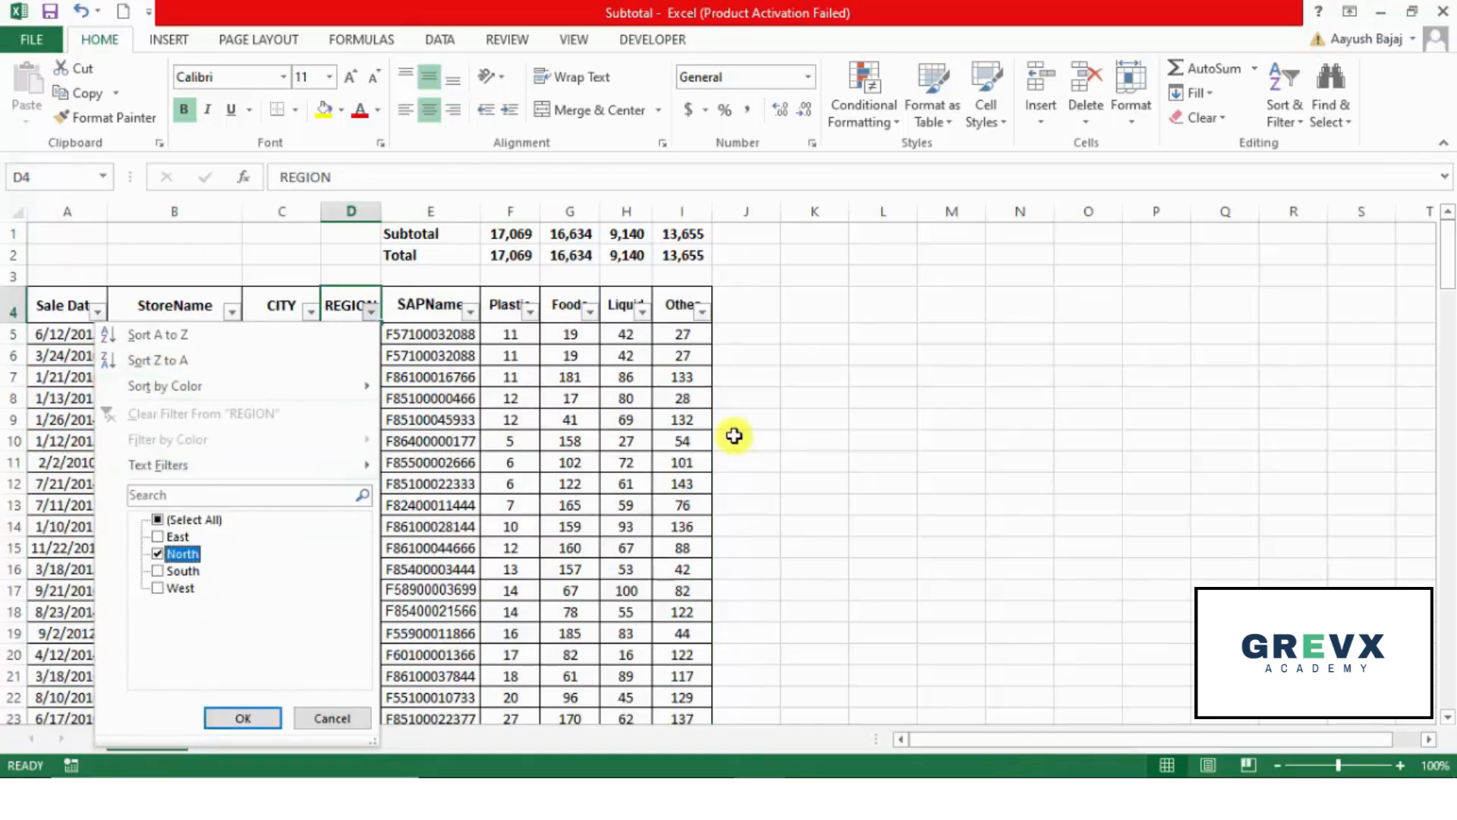
key("Tab")
key("Return")
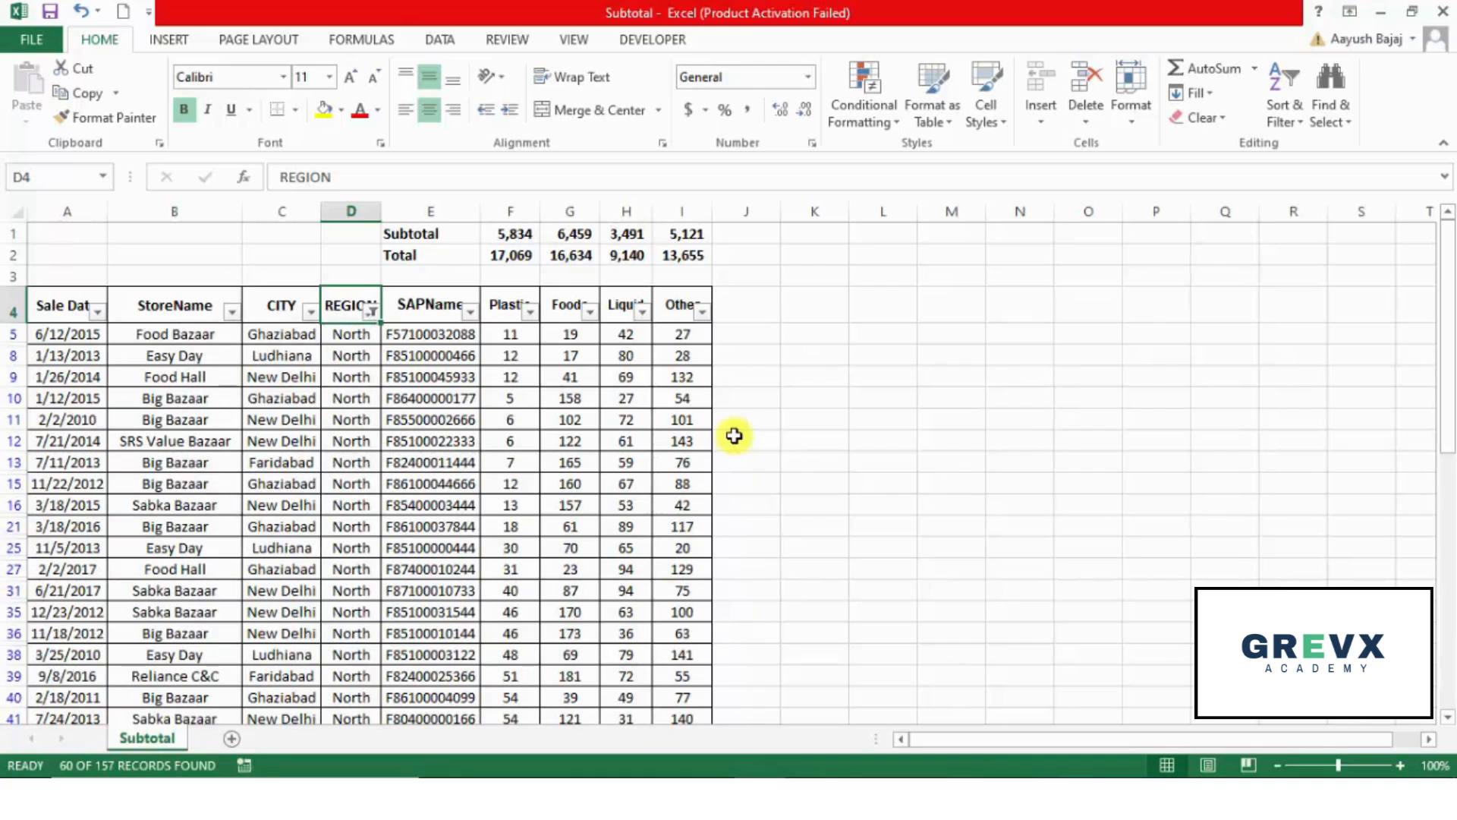
Step: Compare the SUM totals in F2:I2 with the SUBTOTAL results in F1:I1 under the active filter
key("Right")
key("Right")
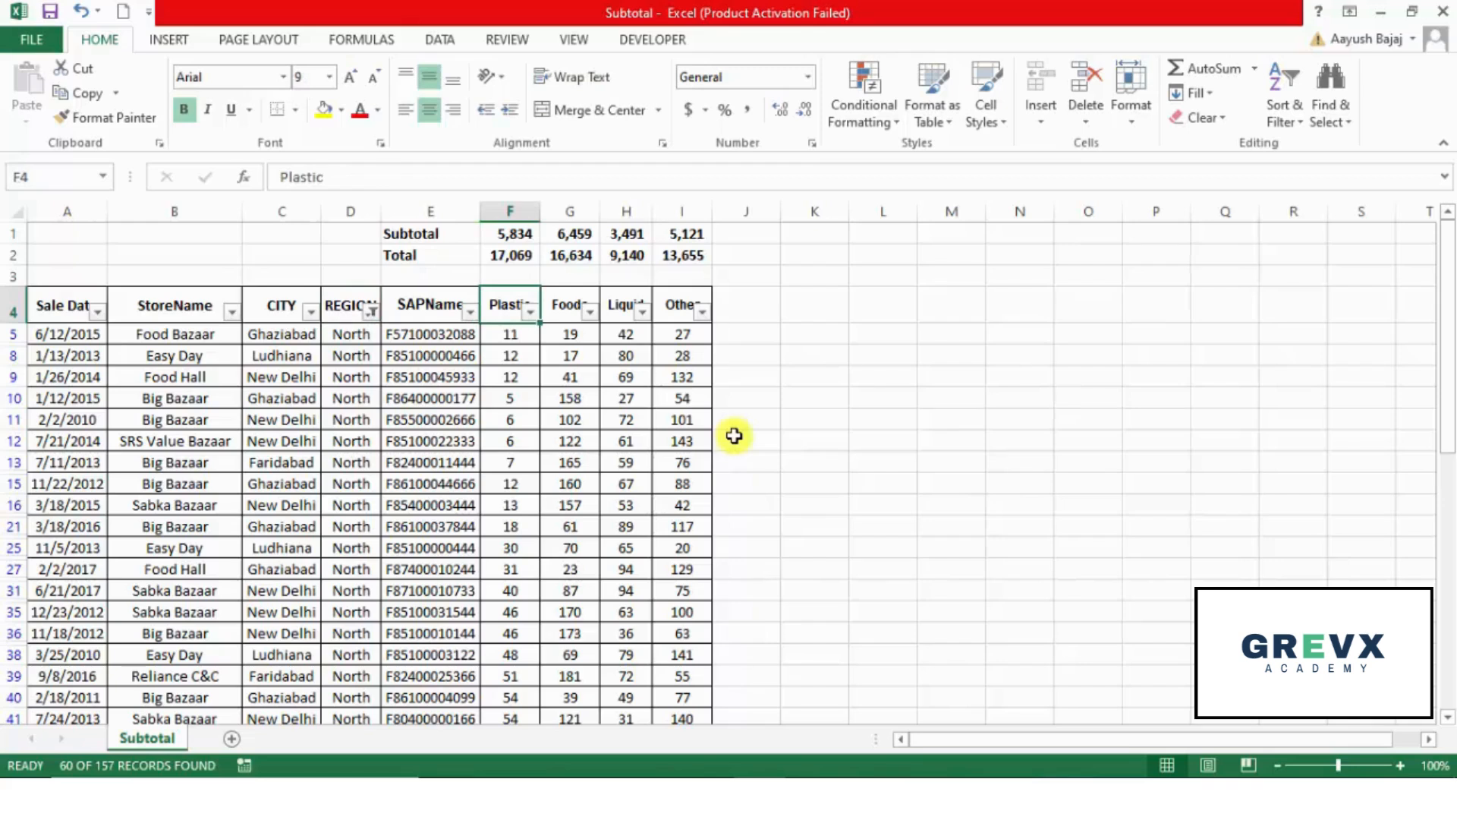
key("Up")
key("Up")
key("shift+Right")
key("shift+Right")
key("shift+Right")
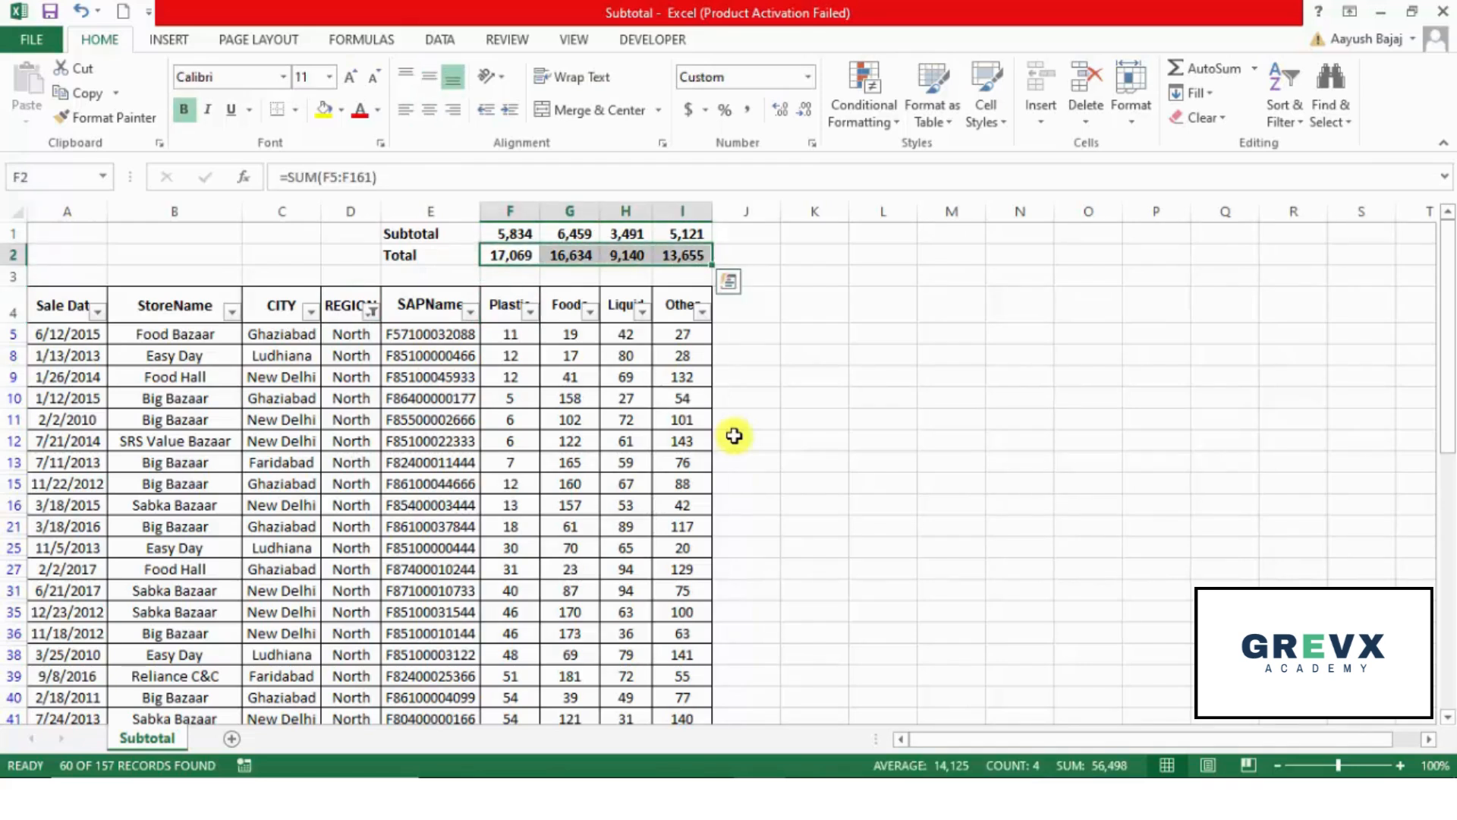
key("Up")
key("shift+Right")
key("shift+Right")
key("shift+Right")
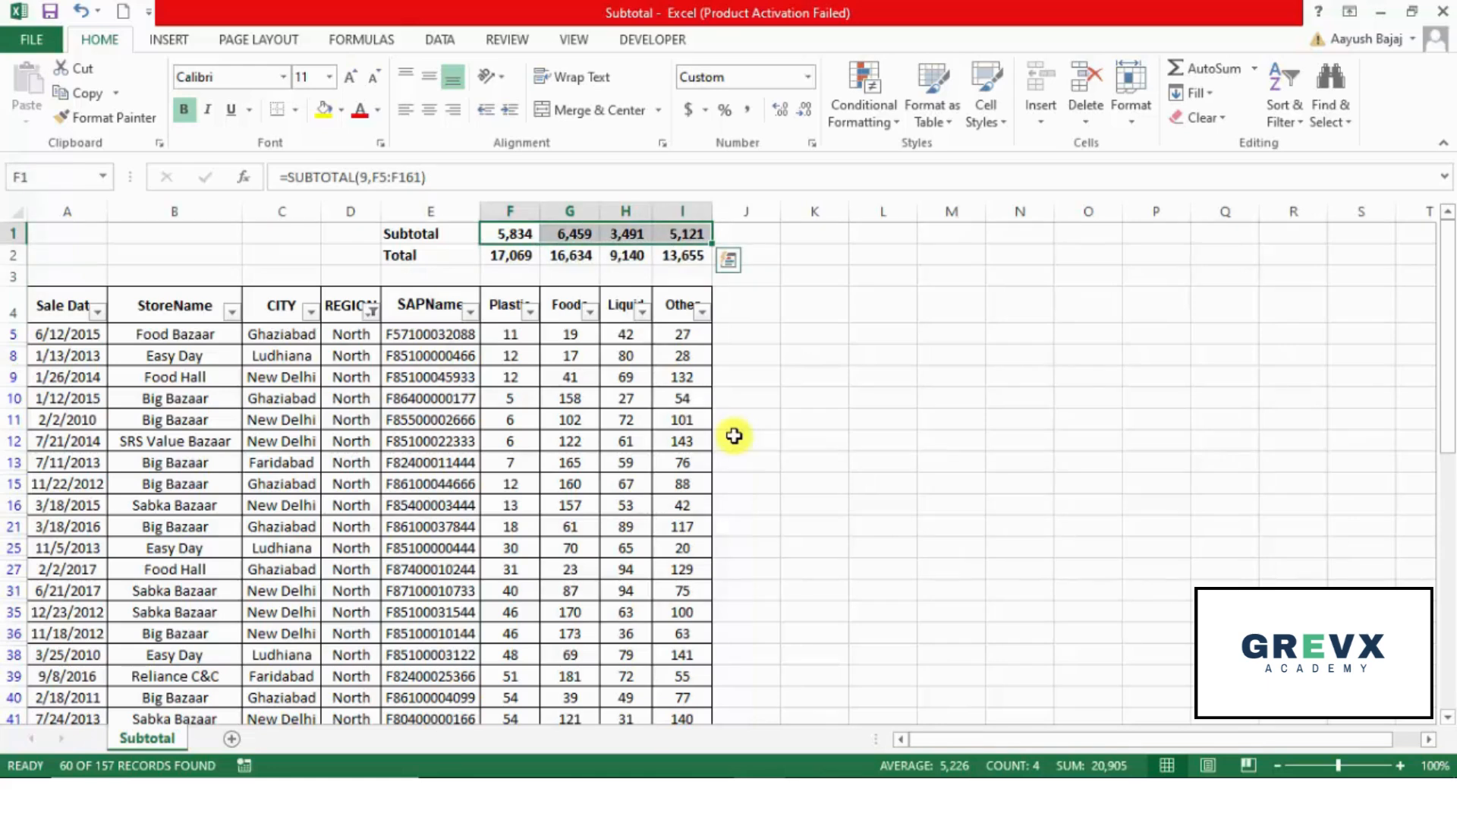
Step: Select the filtered Plastic values from F5 to F161 and check their sum against the subtotal in F1
key("Down")
key("Down")
key("Down")
key("Down")
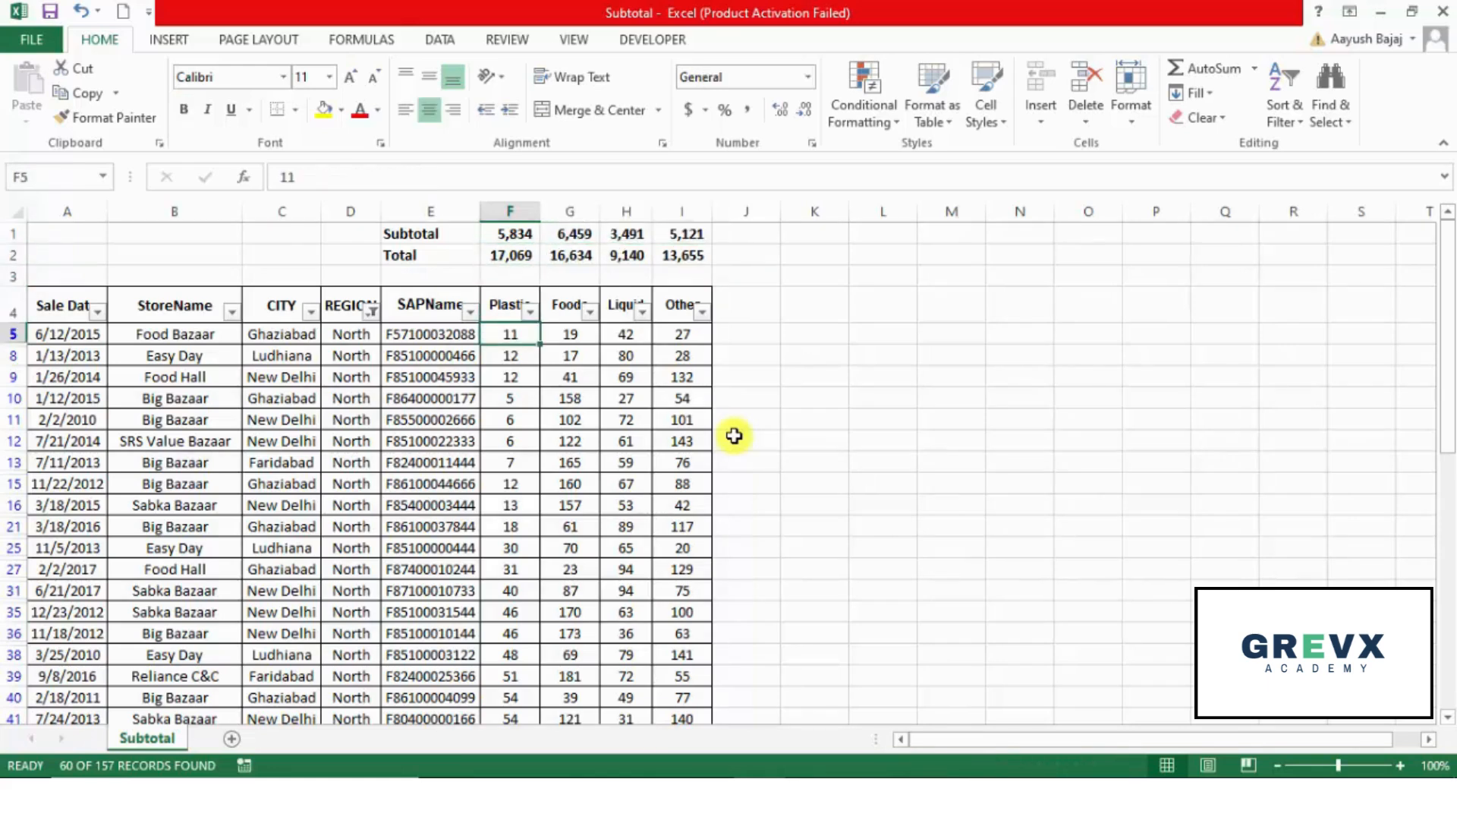
key("ctrl+shift+Down")
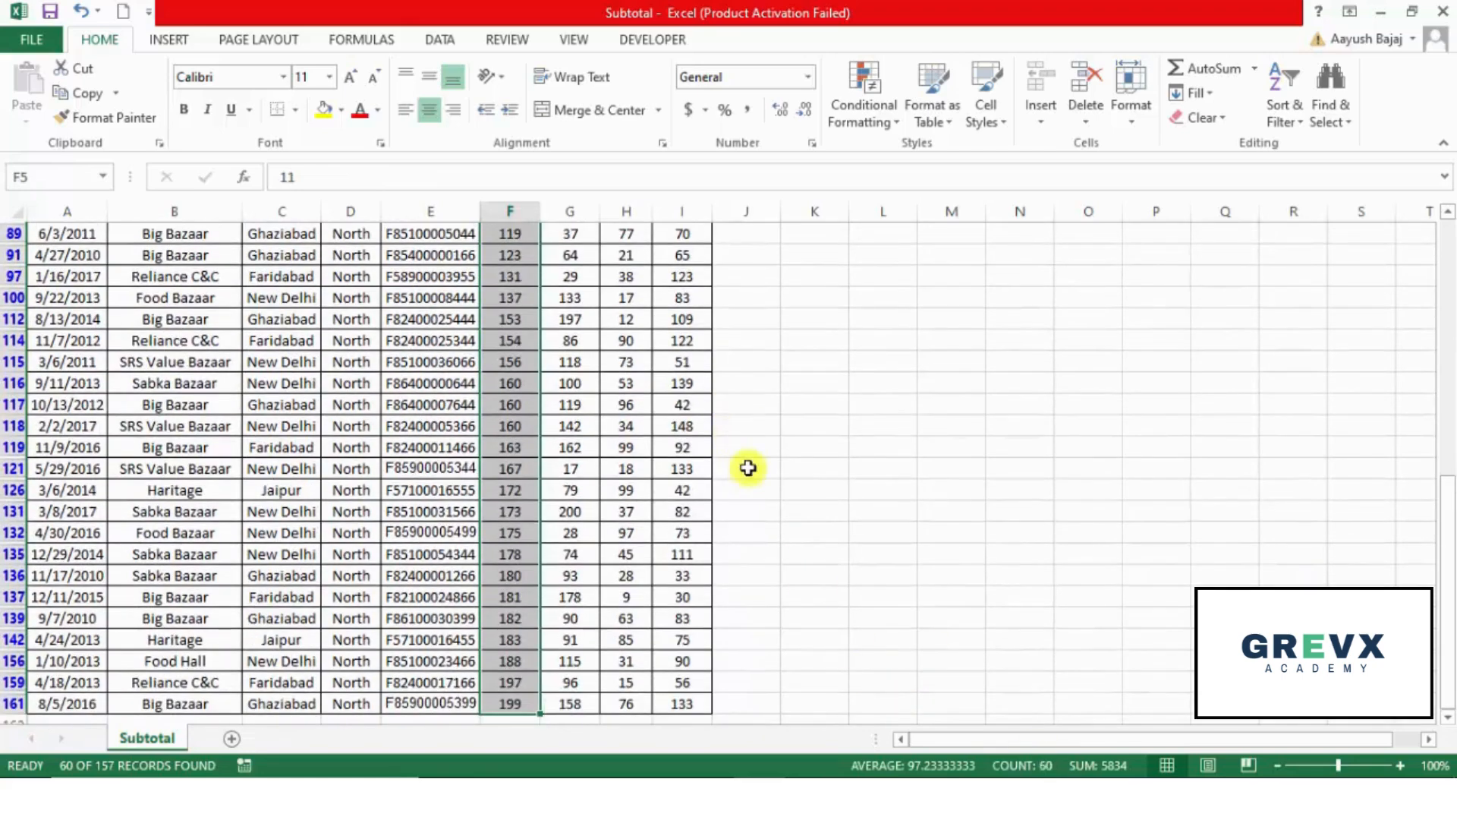
scroll(748, 465, "up", 10)
scroll(748, 469, "up", 4)
key("Up")
key("Up")
key("Up")
key("Up")
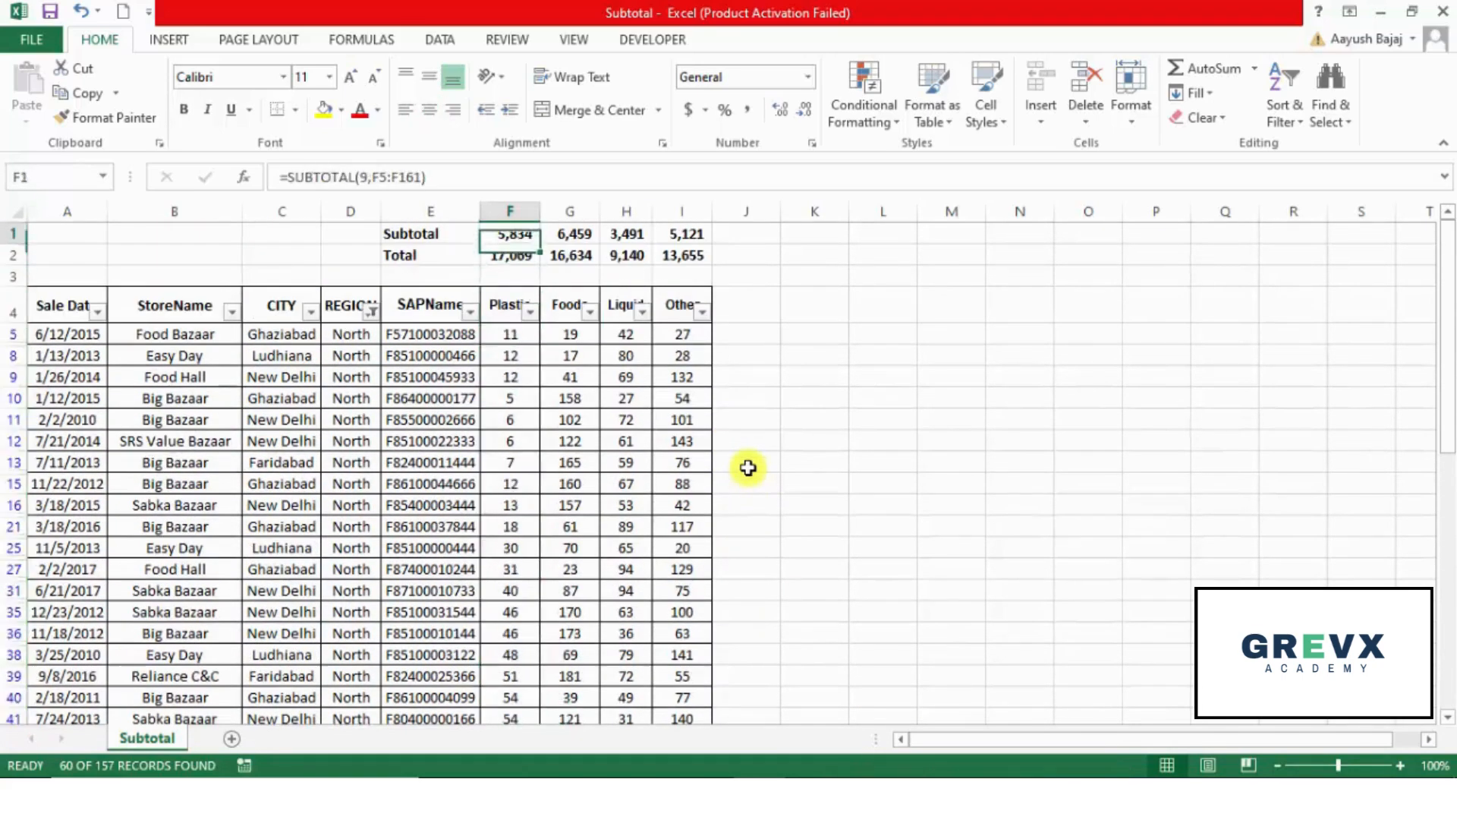
Step: Change the REGION filter to show only East instead of North
key("Down")
key("Down")
key("Down")
key("Down")
key("Left")
key("Left")
key("Up")
key("alt+Down")
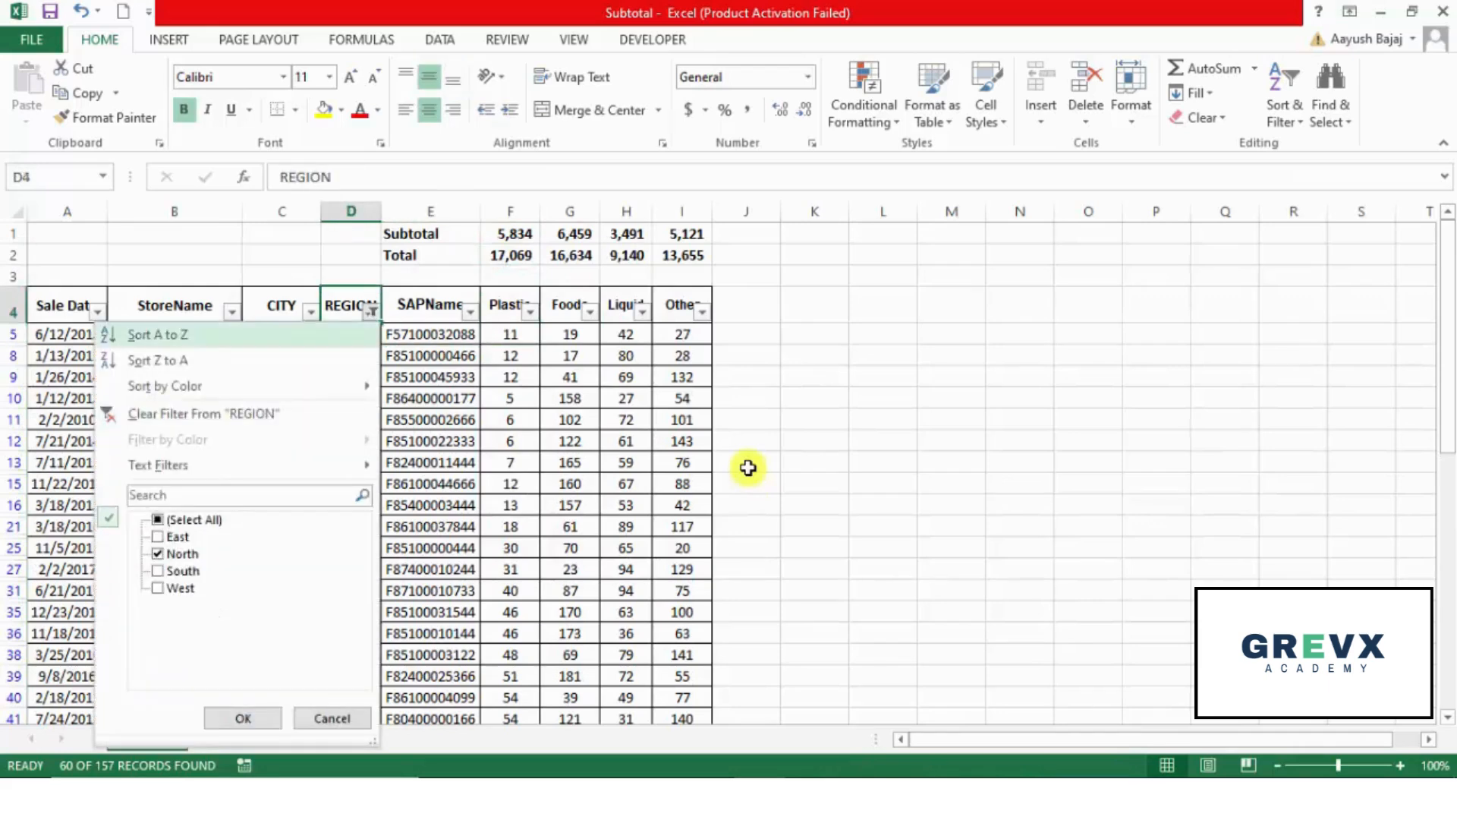
key("Down")
key("Down")
key("Down")
key("Down")
key("Down")
key("Down")
key("Down")
key("Down")
key("space")
key("Up")
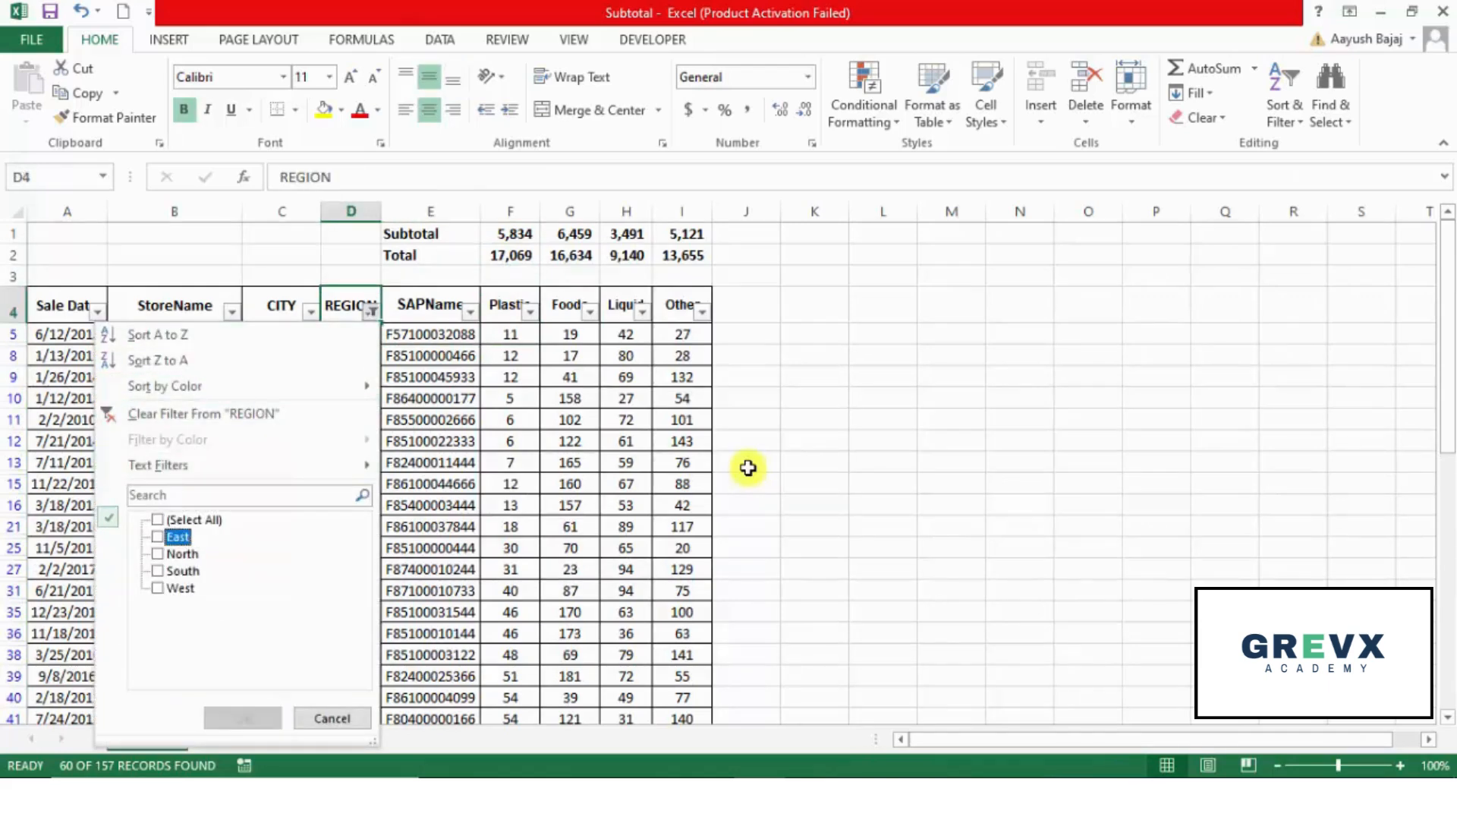
key("space")
key("Tab")
key("Return")
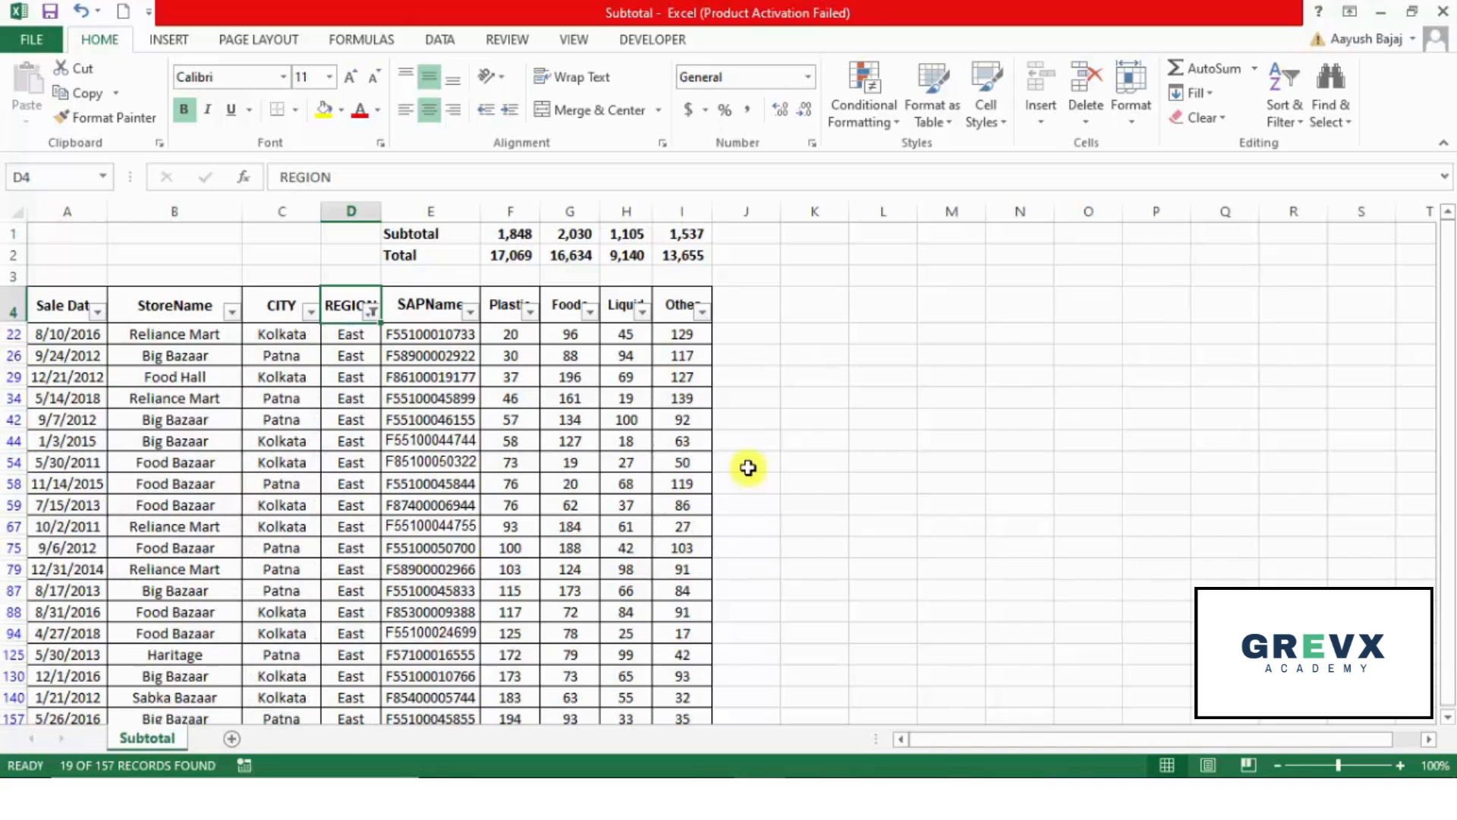
Step: Add North to the REGION filter alongside East
key("alt+Down")
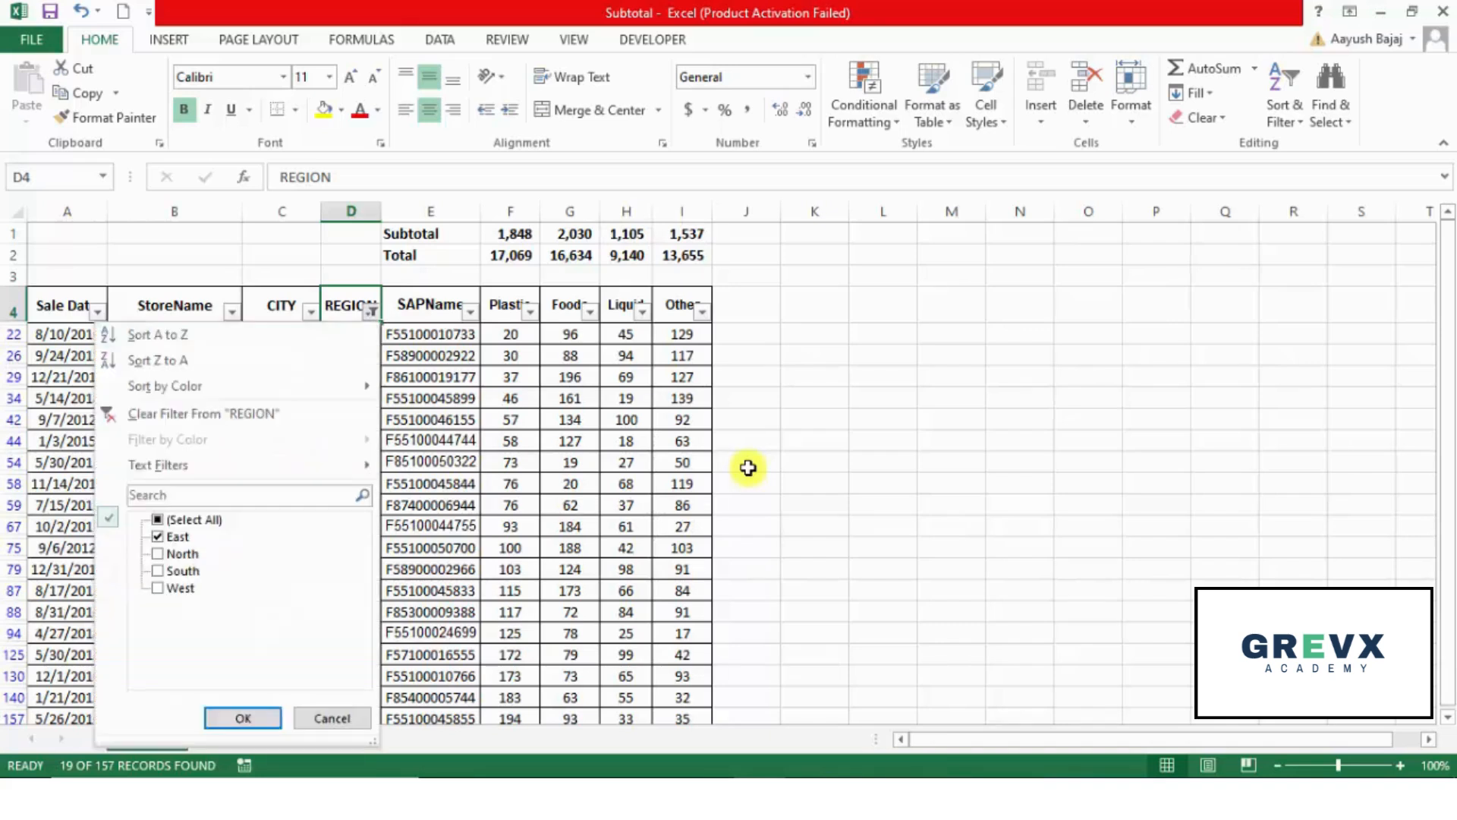
key("Down")
key("Down")
key("Down")
key("Down")
key("Down")
key("Down")
key("Down")
key("Down")
key("space")
key("Return")
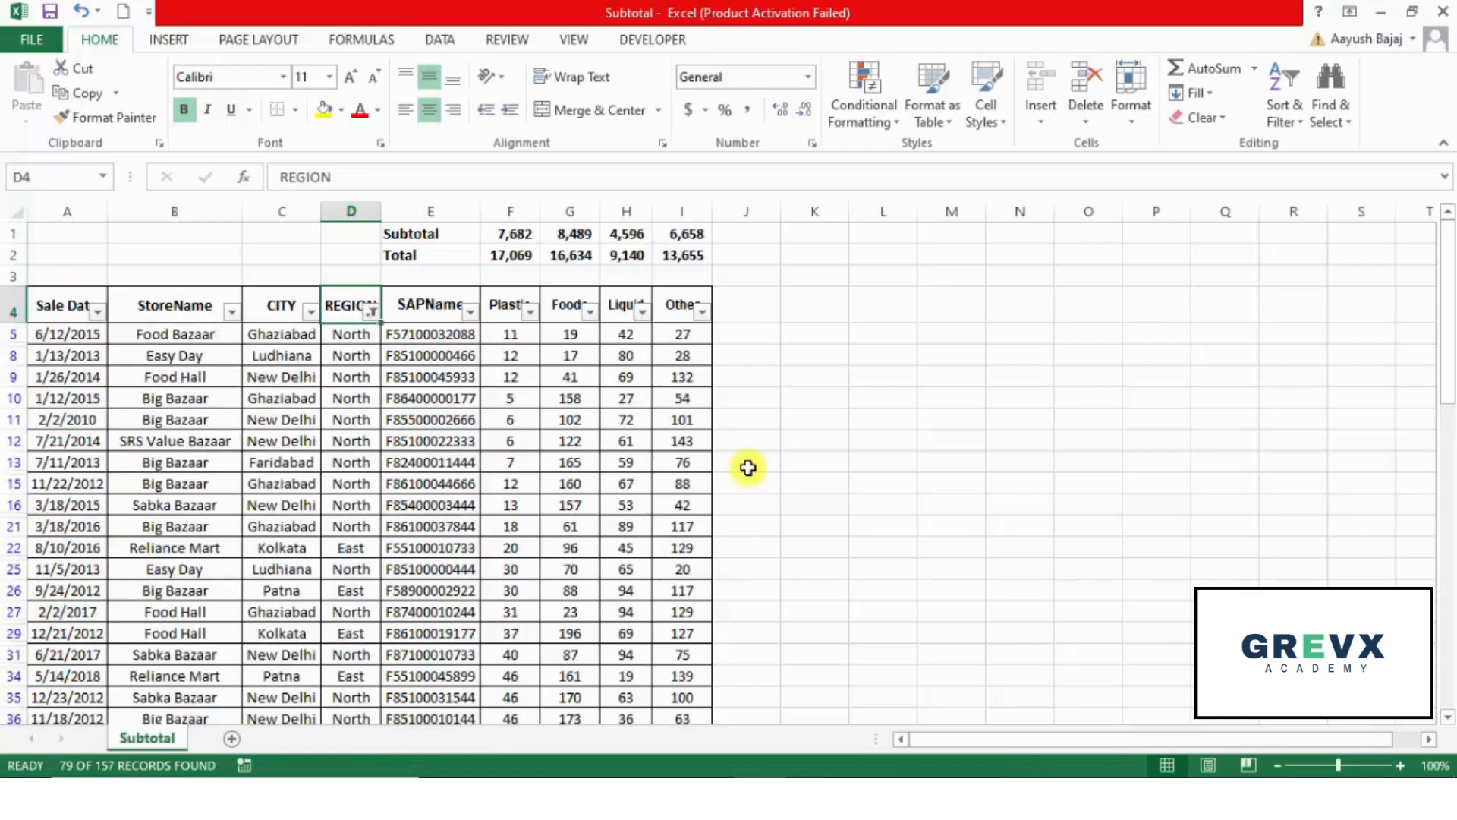